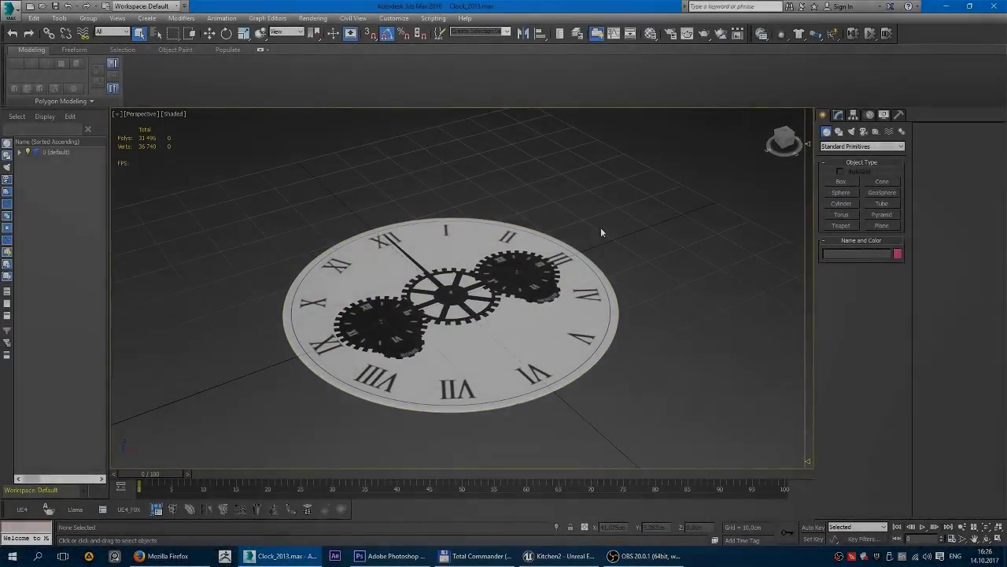
# - Rotate the second hand back to vertical so it points at XII
pyautogui.keyDown('alt'); pyautogui.moveTo(600, 232); pyautogui.dragTo(602, 218, button='middle'); pyautogui.keyUp('alt')
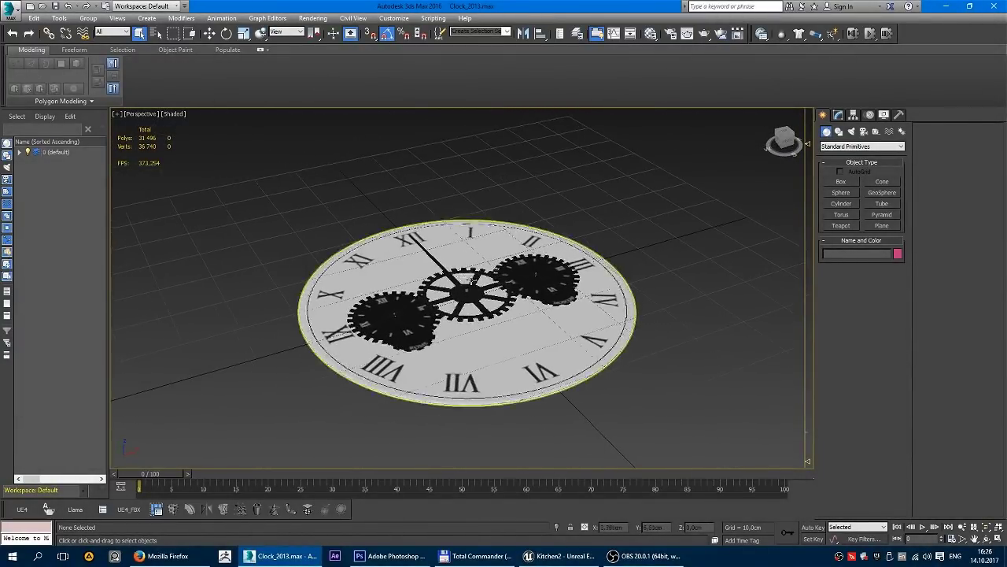
pyautogui.keyDown('alt'); pyautogui.moveTo(473, 279); pyautogui.dragTo(524, 214, button='middle'); pyautogui.keyUp('alt')
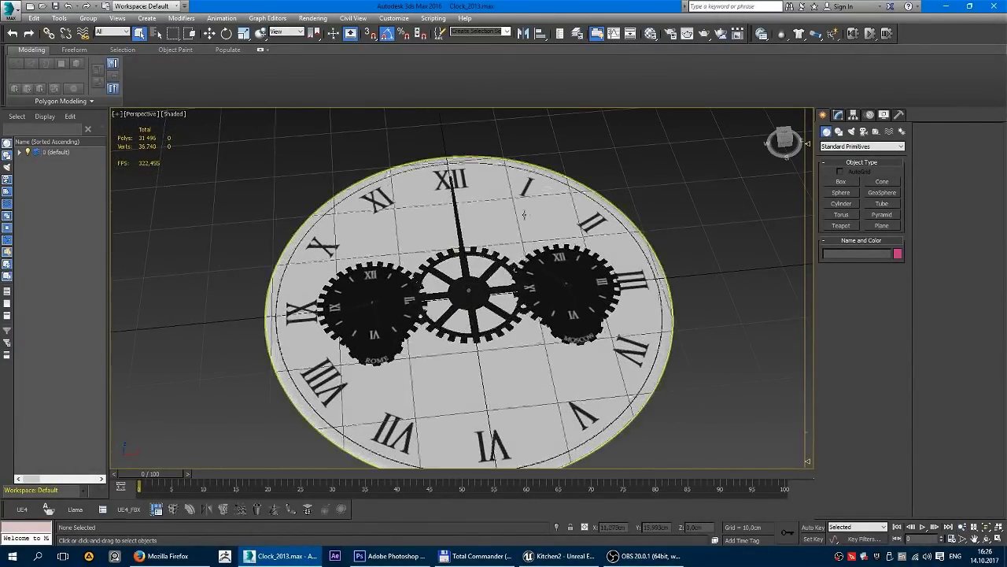
pyautogui.click(525, 214)
pyautogui.moveTo(524, 214)
pyautogui.keyDown('alt'); pyautogui.mouseDown(button='middle')
pyautogui.moveTo(464, 268)
pyautogui.moveTo(91, 214)
pyautogui.mouseUp(button='middle'); pyautogui.keyUp('alt')
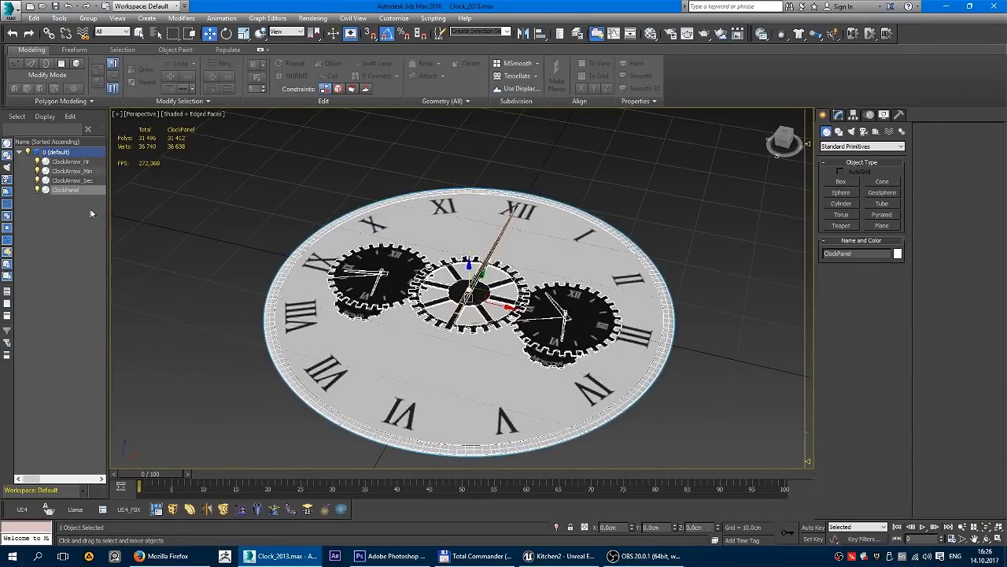
pyautogui.click(79, 180)
pyautogui.scroll(3, 469, 224)
pyautogui.press('e')
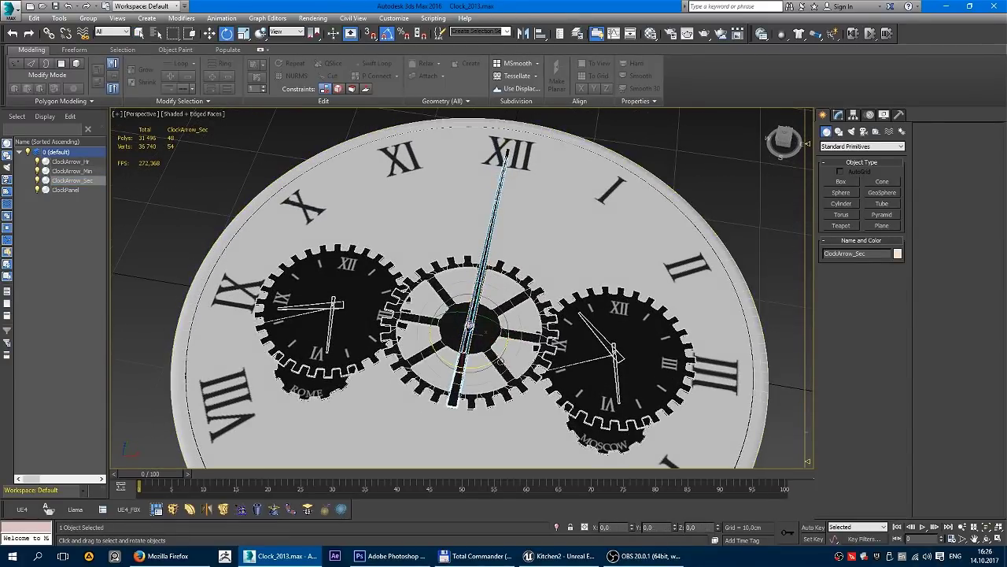
pyautogui.moveTo(480, 276); pyautogui.dragTo(145, 267)
# - Rotate the minute and hour hands back to 0° Z, pointing straight up
pyautogui.click(79, 172)
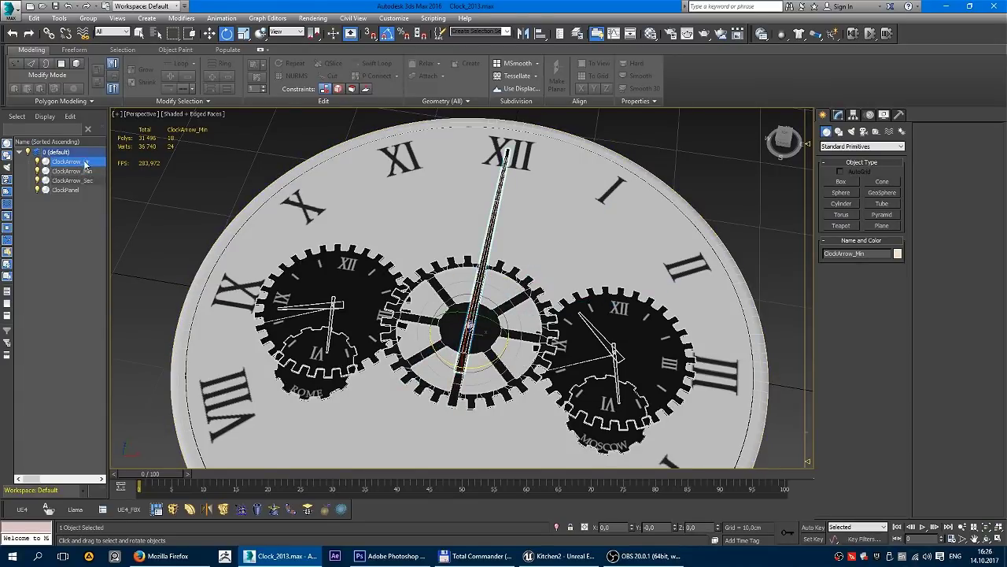
pyautogui.moveTo(499, 359); pyautogui.dragTo(504, 340)
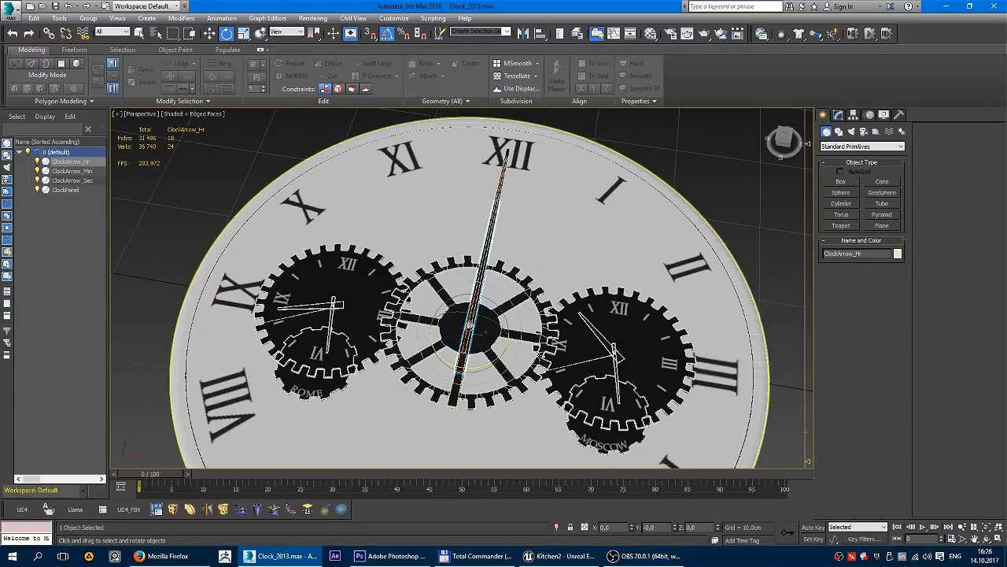
pyautogui.moveTo(504, 341)
pyautogui.keyDown('alt'); pyautogui.mouseDown(button='middle')
pyautogui.moveTo(436, 289)
pyautogui.moveTo(425, 236)
pyautogui.moveTo(409, 244)
pyautogui.moveTo(720, 353)
pyautogui.mouseUp(button='middle'); pyautogui.keyUp('alt')
pyautogui.press('q')
# - Orbit out to view the whole clock, then deselect all clock objects
pyautogui.hotkey('ctrl', 'a')
pyautogui.keyDown('alt'); pyautogui.moveTo(491, 250); pyautogui.dragTo(617, 470, button='middle'); pyautogui.keyUp('alt')
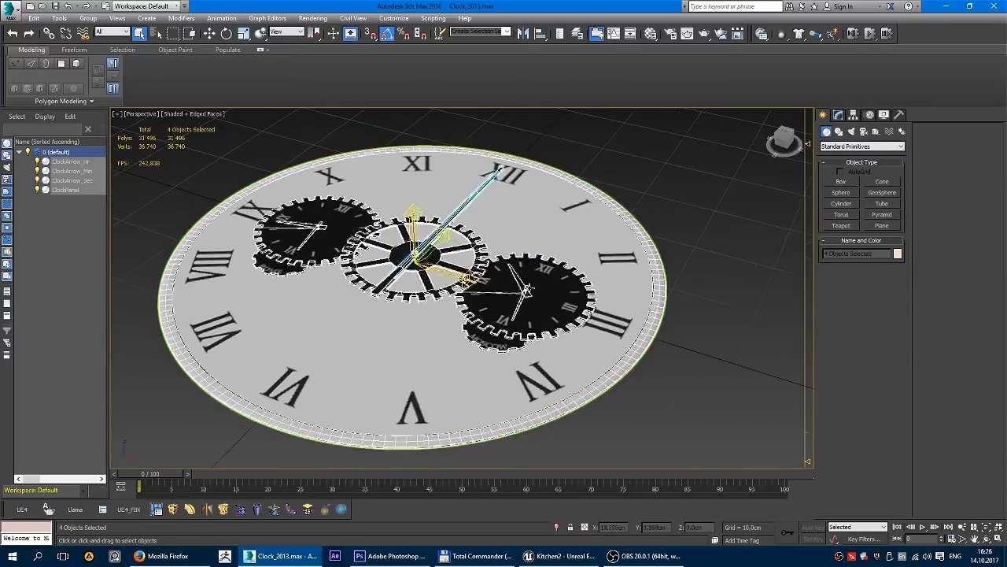
pyautogui.press('w')
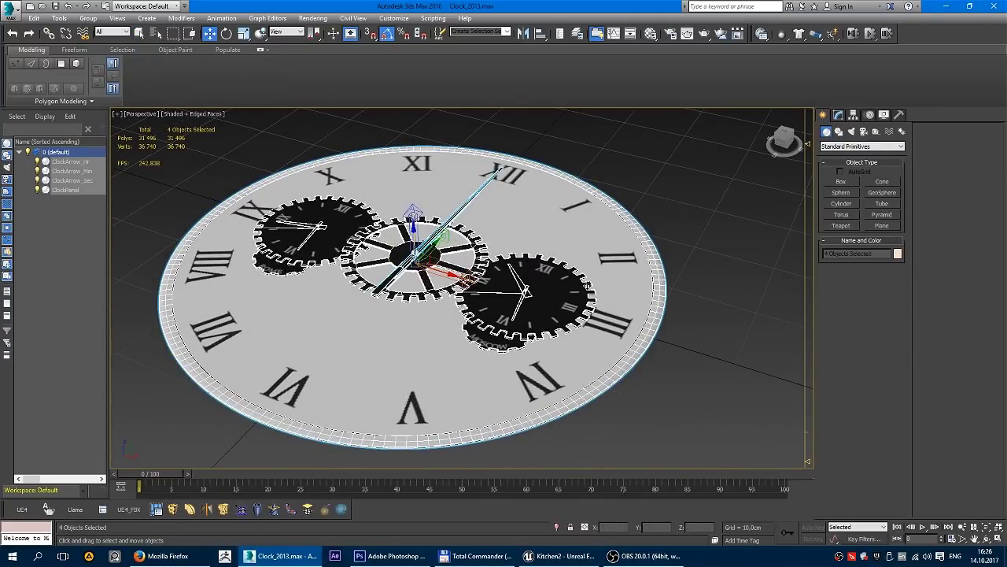
pyautogui.keyDown('alt'); pyautogui.moveTo(536, 311); pyautogui.dragTo(236, 440, button='middle'); pyautogui.keyUp('alt')
pyautogui.click(237, 441)
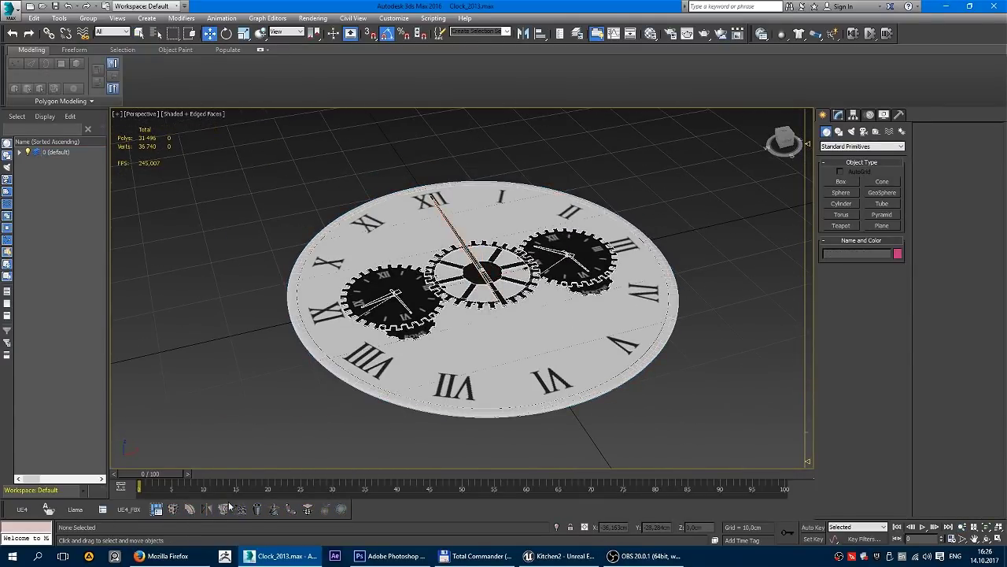
# - In UE4_FBX, uncheck Include UCX Collision Shells and Show FBX Export Dialog for the four clock objects
pyautogui.click(134, 509)
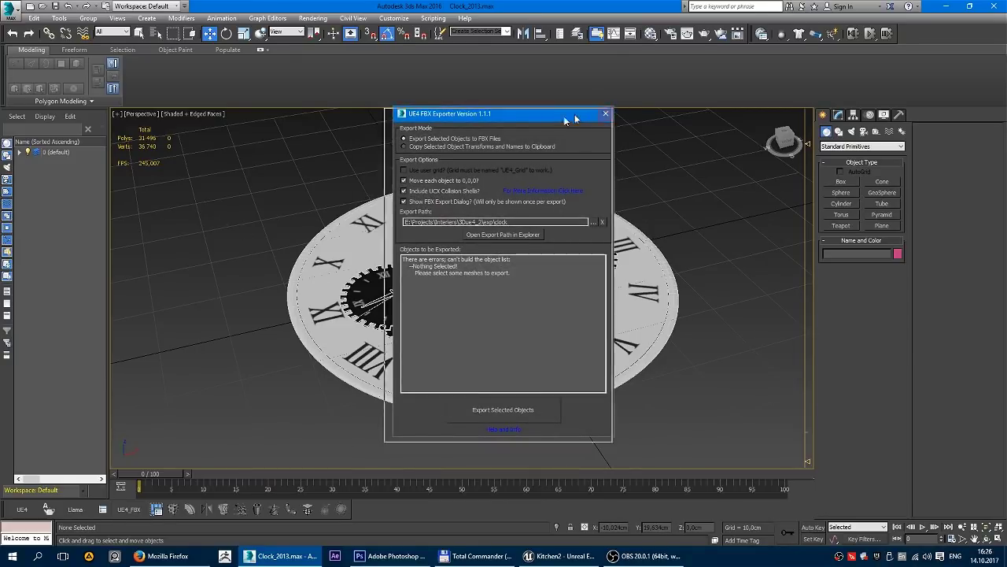
pyautogui.moveTo(551, 113); pyautogui.dragTo(215, 134)
pyautogui.moveTo(433, 144); pyautogui.dragTo(682, 427)
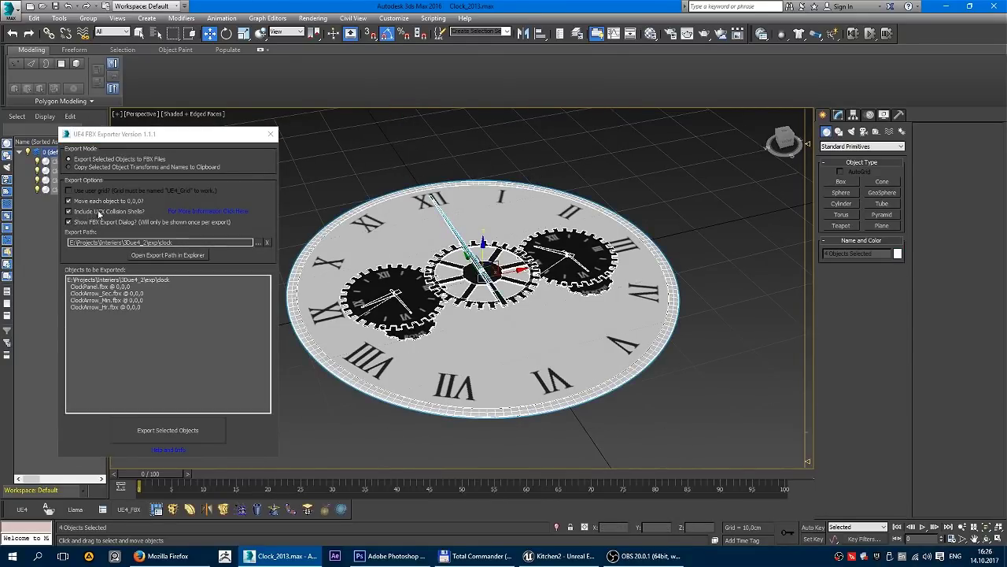
pyautogui.click(99, 213)
pyautogui.click(72, 221)
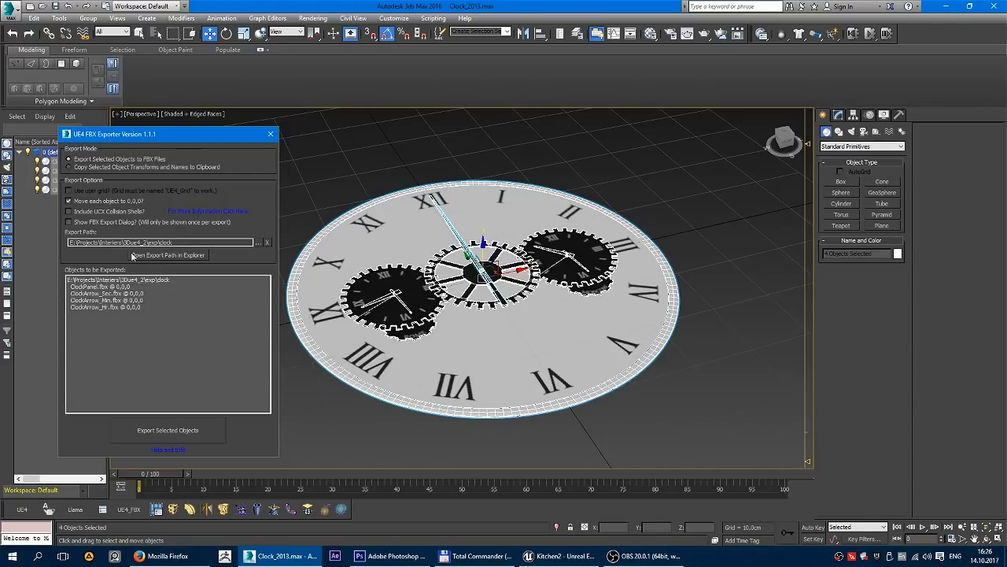
pyautogui.click(271, 134)
pyautogui.click(547, 145)
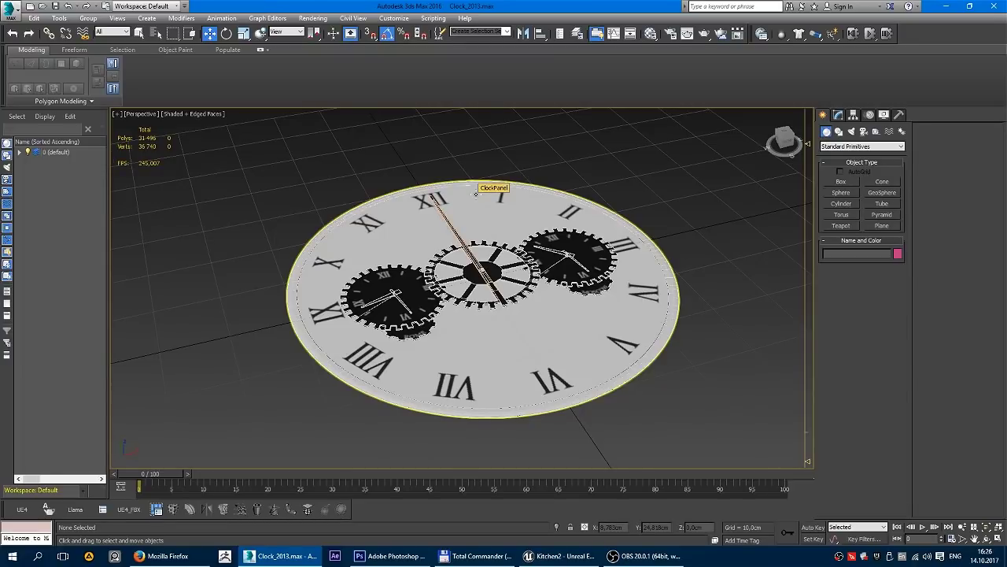
# - Add Unwrap UVW to ClockPanel on map channel 2 and inspect its UVs in the UV editor
pyautogui.click(573, 319)
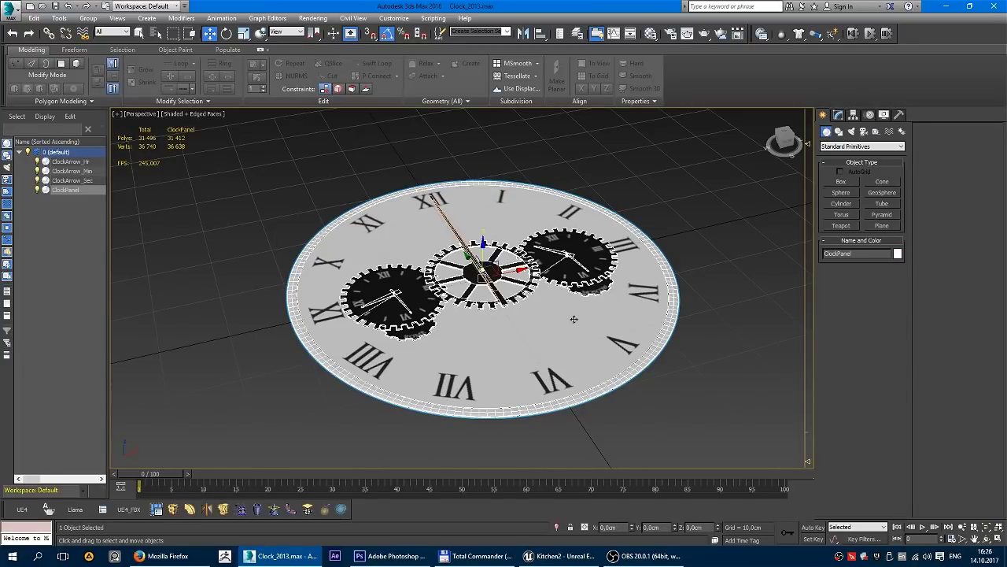
pyautogui.click(838, 115)
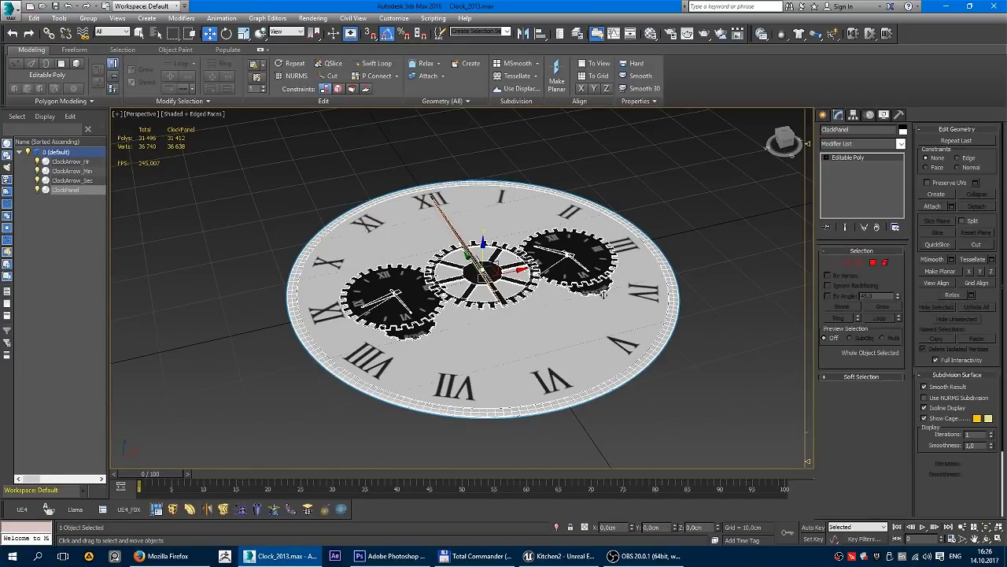
pyautogui.rightClick(584, 337)
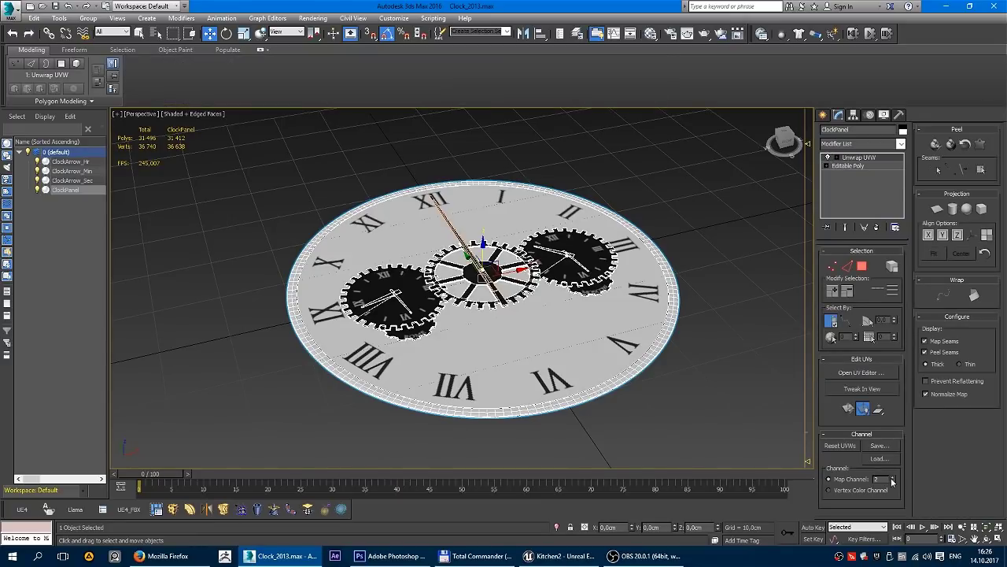
pyautogui.click(893, 478)
pyautogui.click(449, 313)
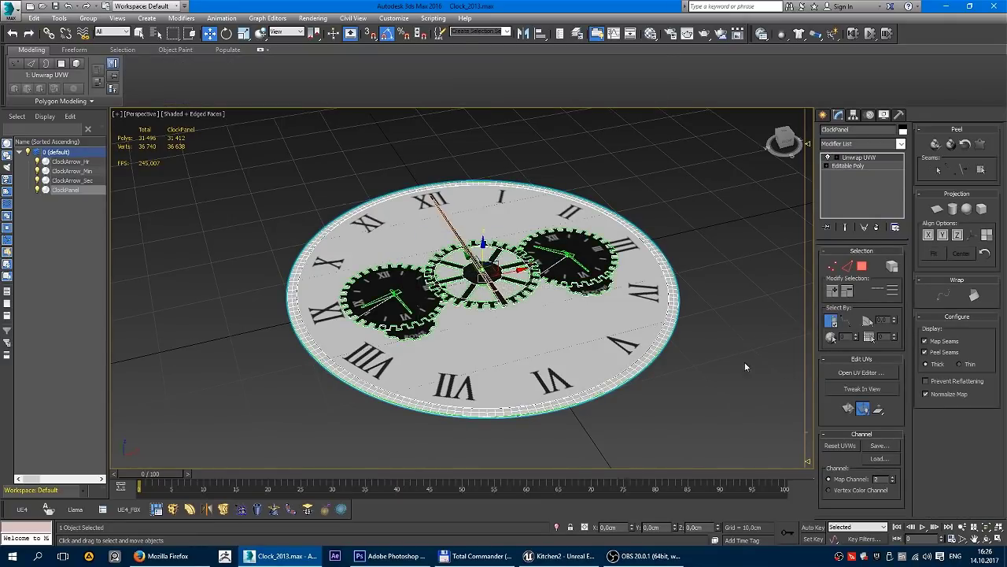
pyautogui.click(869, 372)
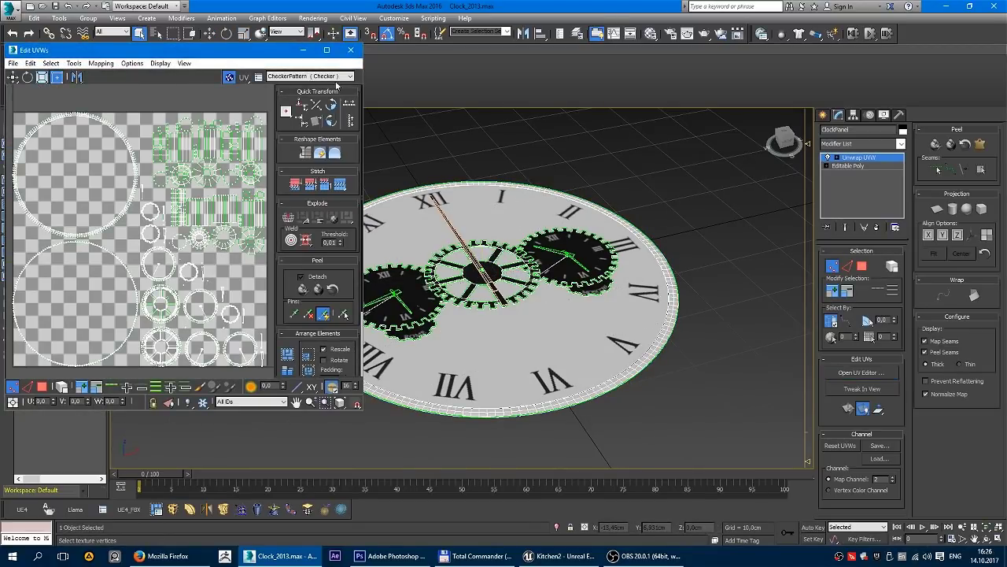
pyautogui.click(353, 50)
# - Delete the Unwrap UVW modifier and deselect the clock panel
pyautogui.rightClick(858, 159)
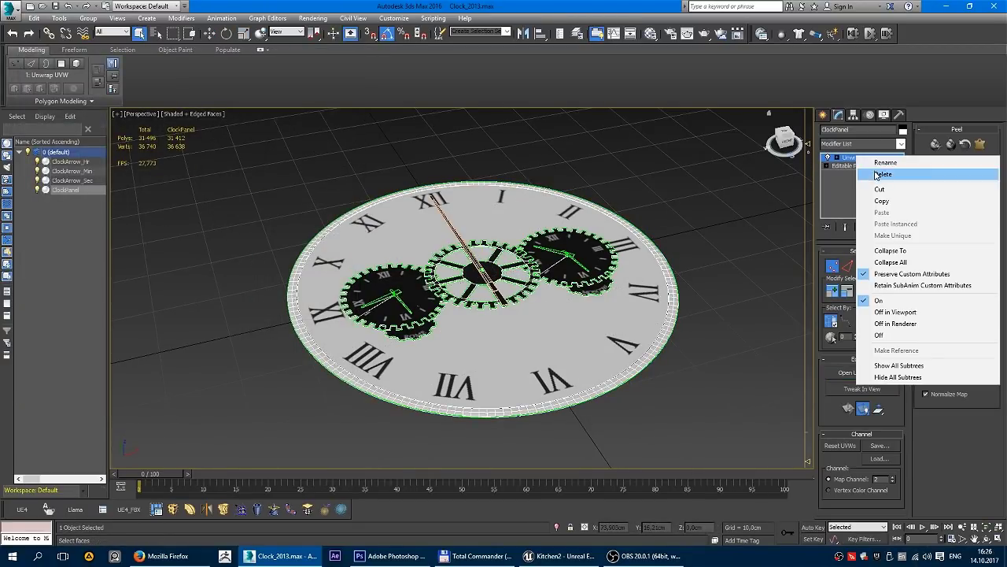
pyautogui.click(866, 174)
pyautogui.click(627, 463)
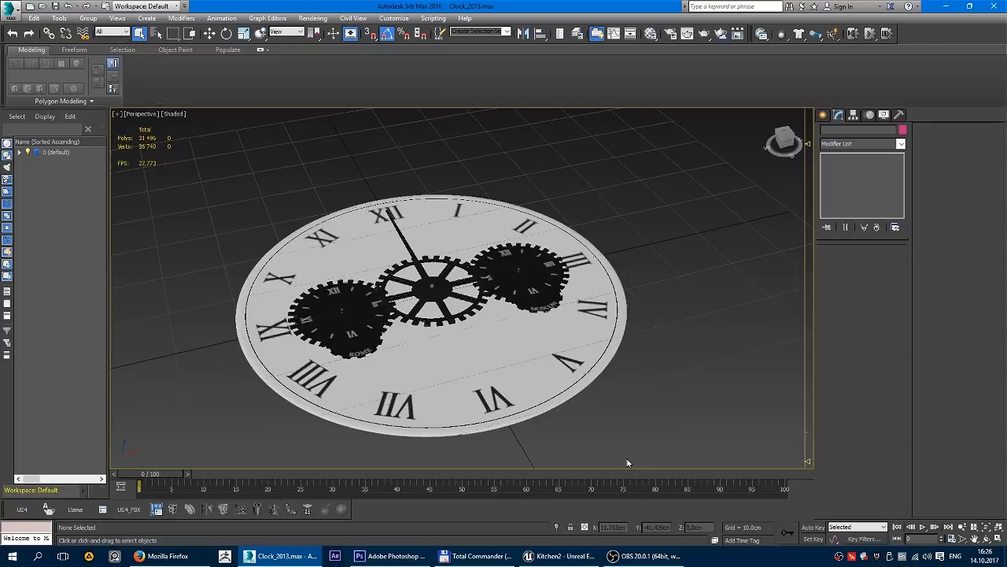
# - Switch to Unreal Editor and load MaterialTesting from Recent Levels
pyautogui.click(572, 557)
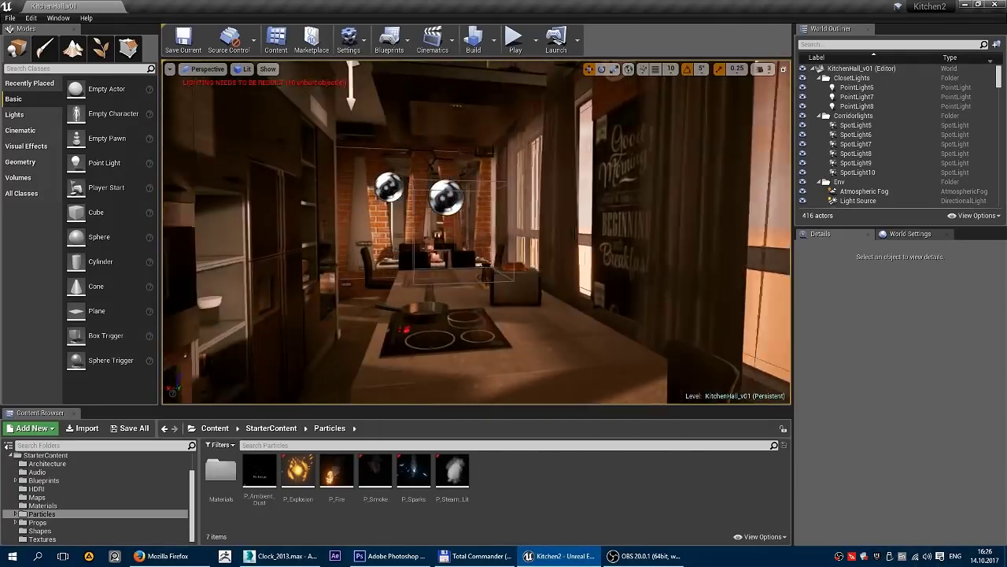
pyautogui.click(10, 18)
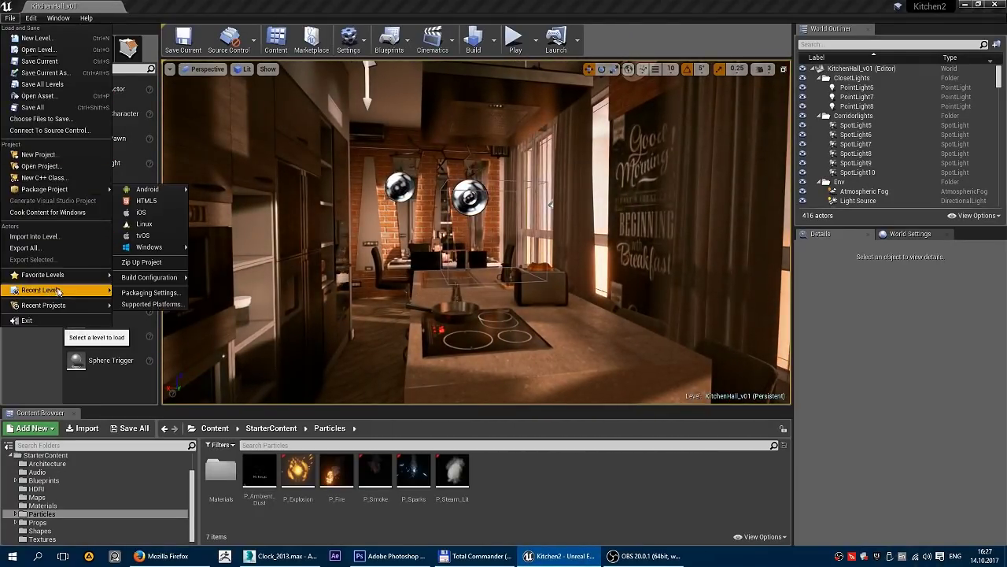
pyautogui.moveTo(59, 291)
pyautogui.click(144, 301)
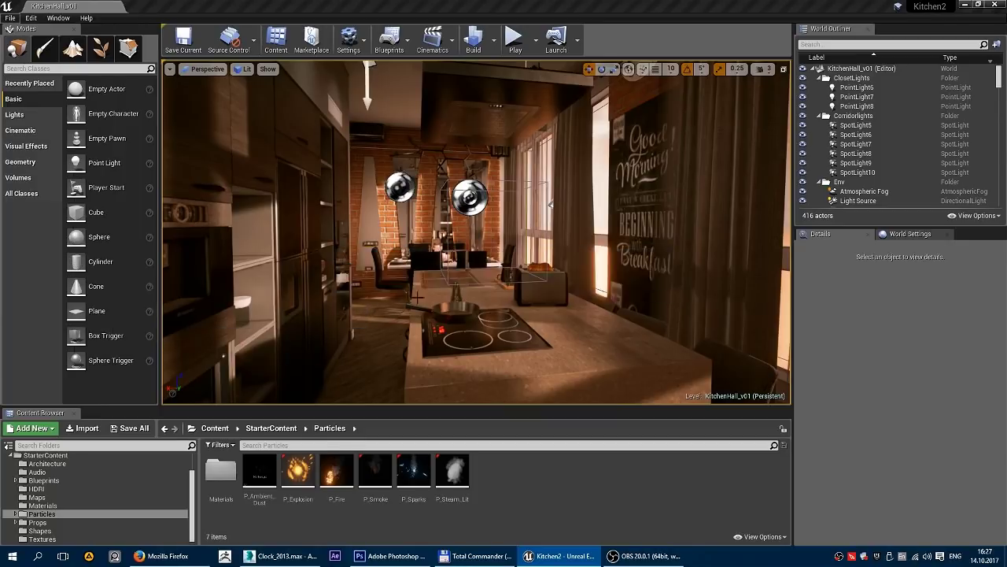
# - Select ClockPanel and its three ClockArrow hands in the Outliner
pyautogui.moveTo(480, 225); pyautogui.dragTo(480, 225, button='right')
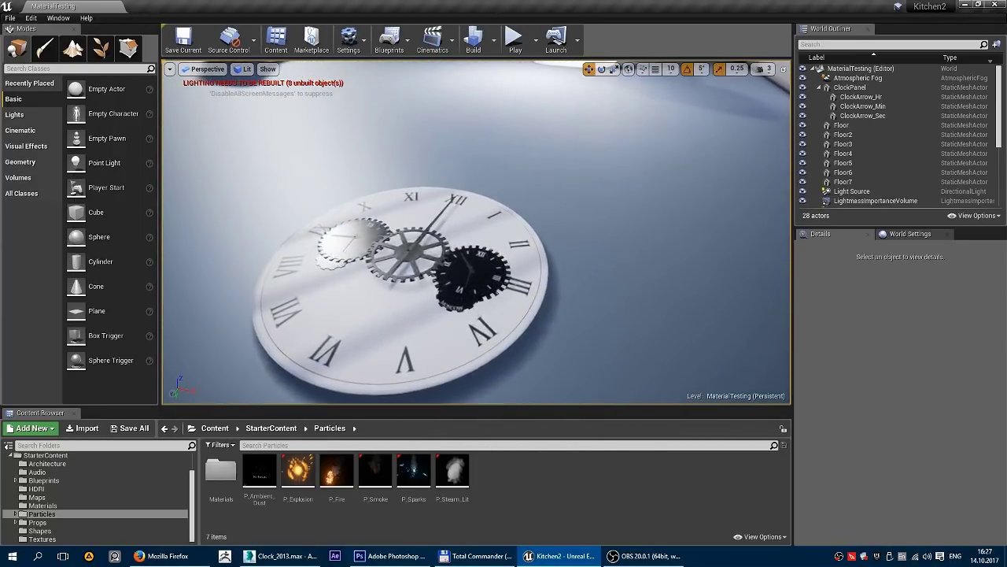
pyautogui.click(421, 265)
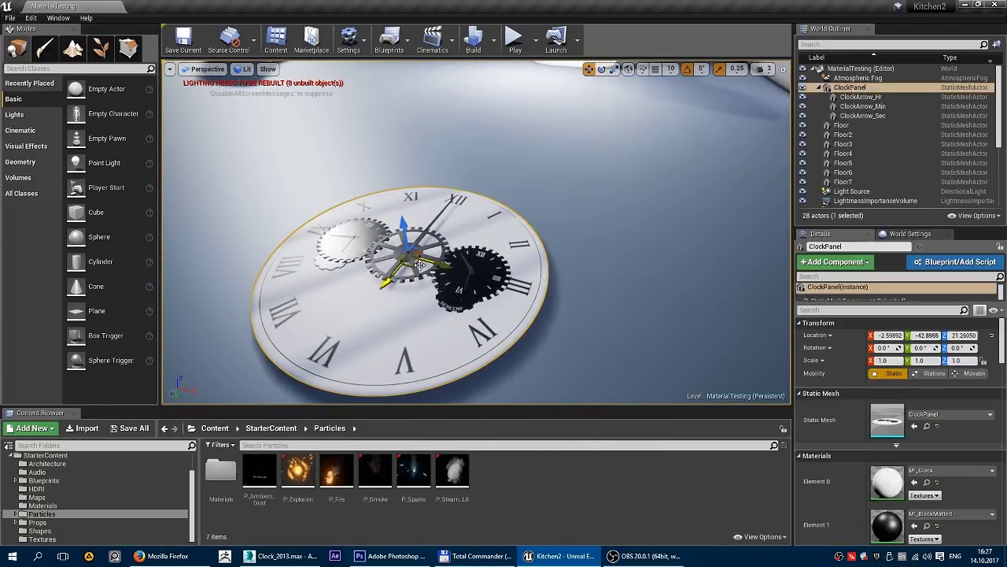
pyautogui.click(862, 116)
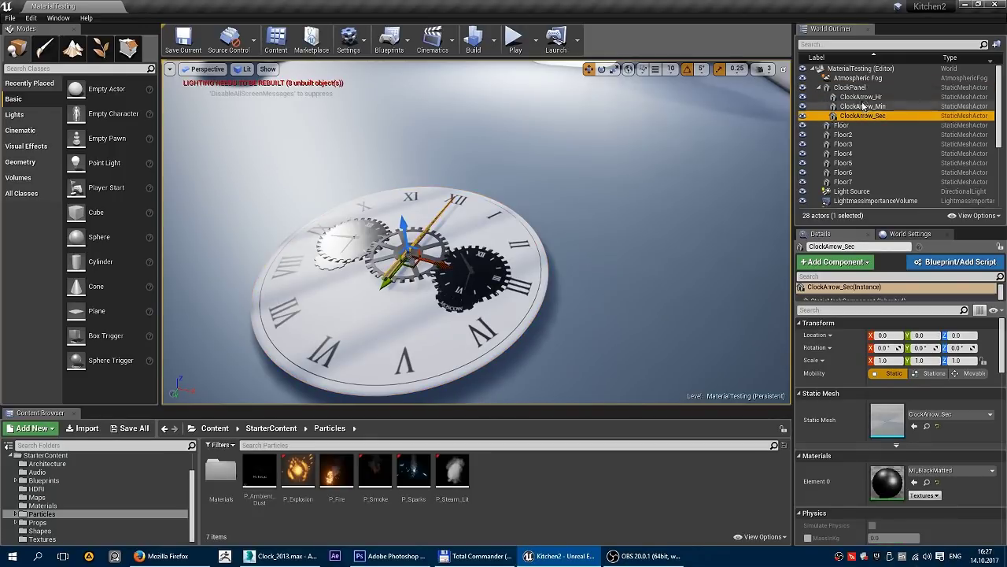
pyautogui.keyDown('shift'); pyautogui.click(865, 89); pyautogui.keyUp('shift')
# - Delete the old clock actors and place the four clock meshes from MyKitchenHall into the level
pyautogui.press('Delete')
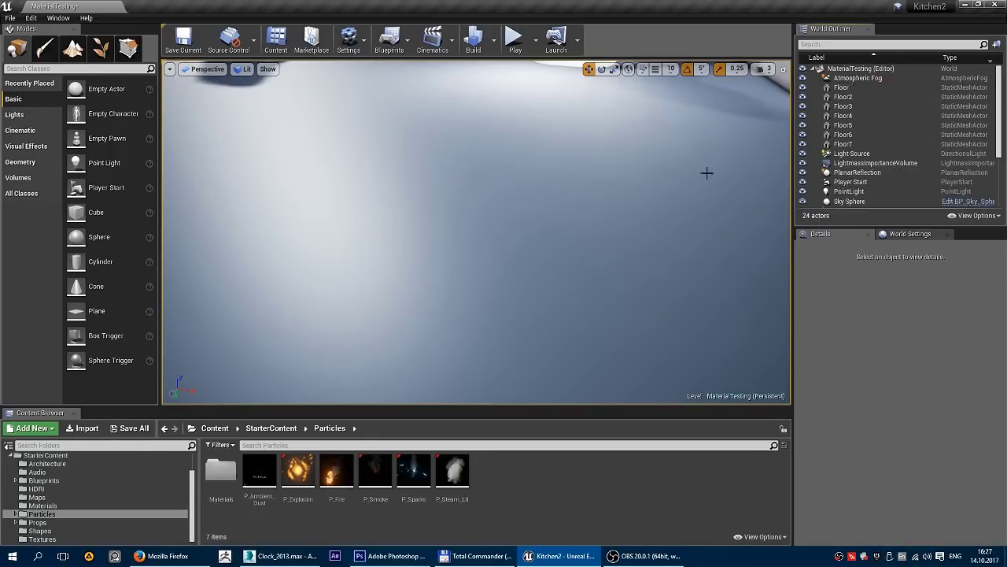
pyautogui.scroll(2, 54, 476)
pyautogui.click(52, 476)
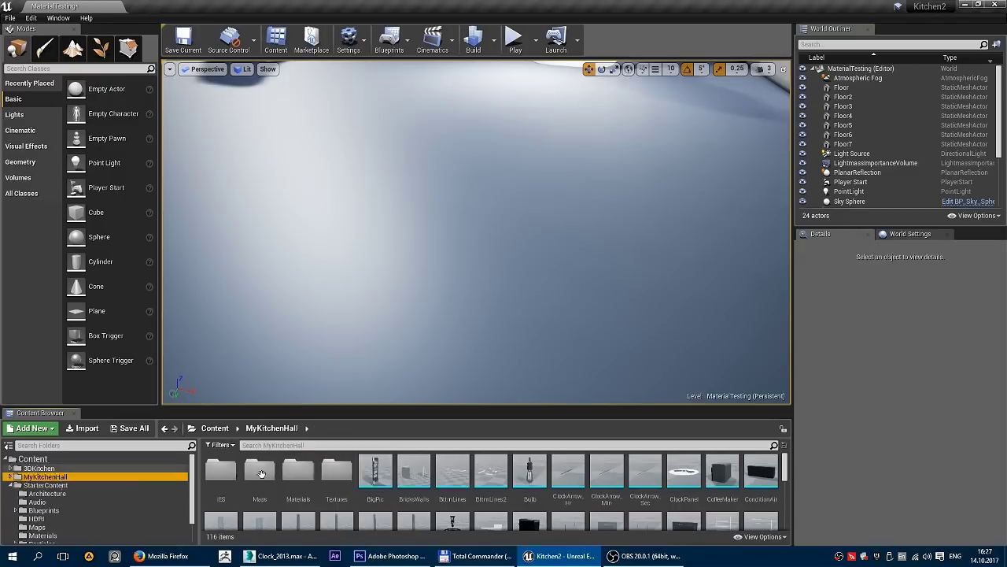
pyautogui.click(684, 472)
pyautogui.keyDown('shift'); pyautogui.click(570, 473); pyautogui.keyUp('shift')
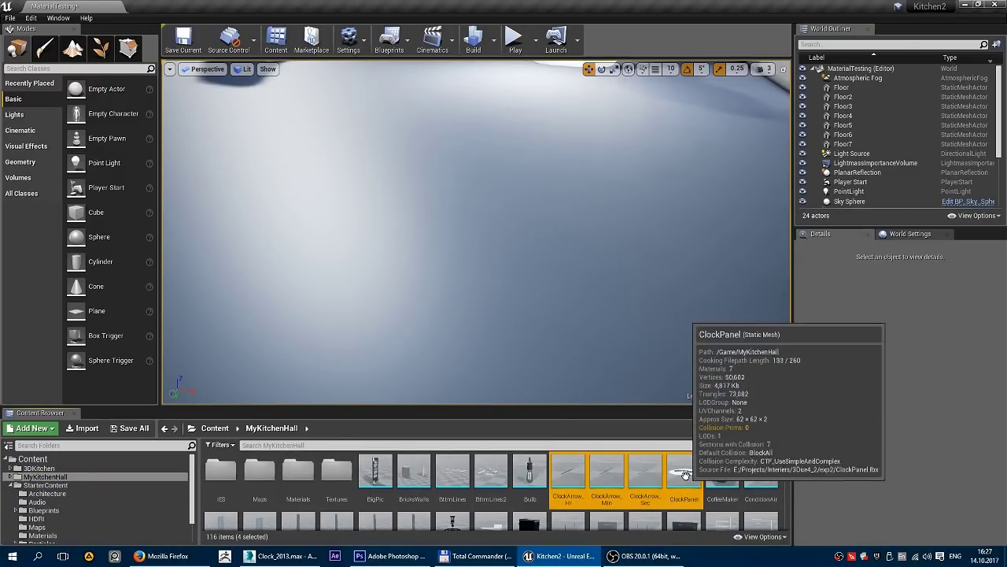
pyautogui.moveTo(677, 475); pyautogui.dragTo(409, 236)
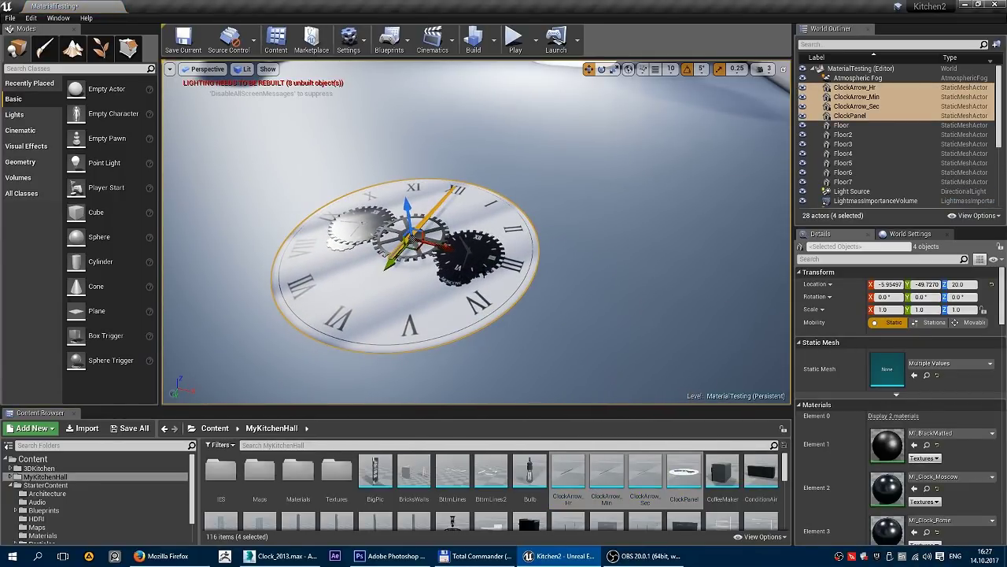
# - Orbit in close on the clock gears and clear the selection
pyautogui.scroll(6, 510, 283)
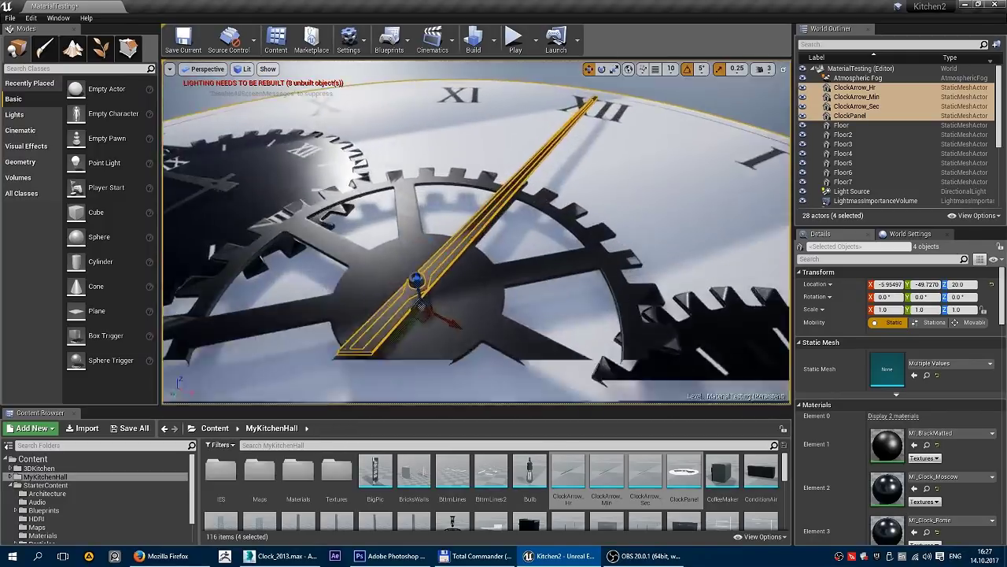
pyautogui.scroll(-3, 606, 205)
pyautogui.click(760, 70)
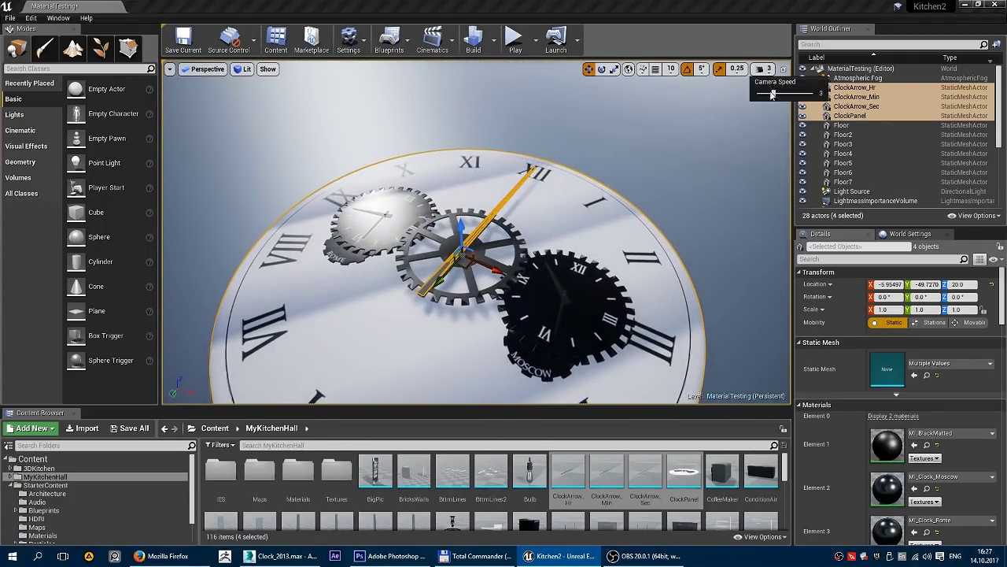
pyautogui.moveTo(524, 224); pyautogui.dragTo(473, 237, button='right')
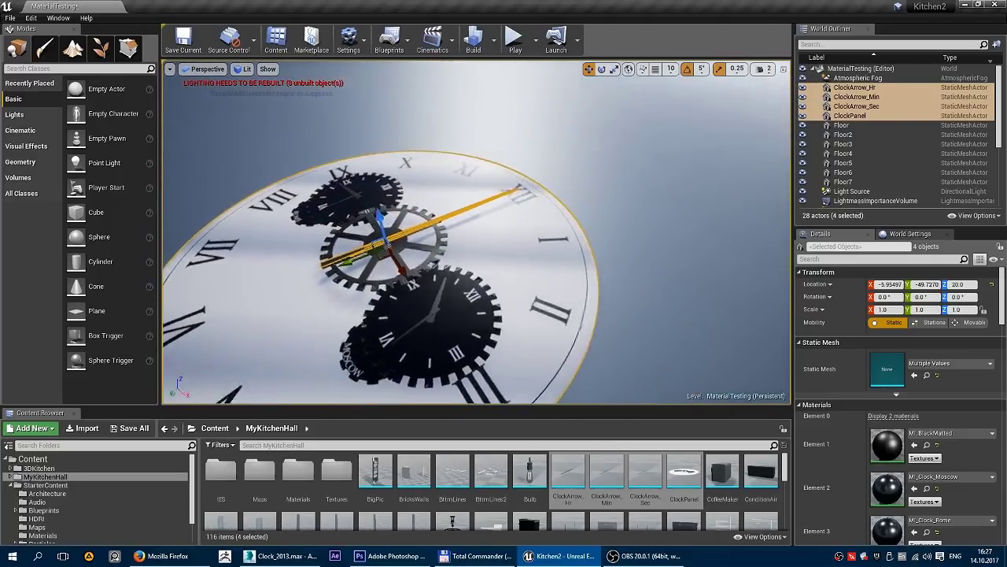
pyautogui.press('Escape')
pyautogui.scroll(-6, 430, 250)
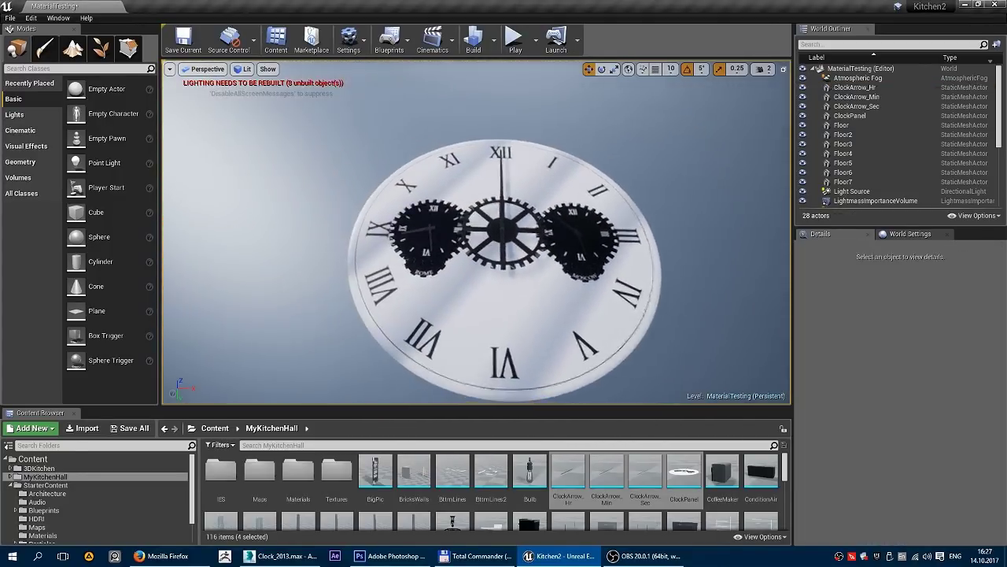
pyautogui.scroll(-3, 431, 250)
# - Create a new folder named BluePrints under MyKitchenHall in the Content Browser
pyautogui.click(431, 251)
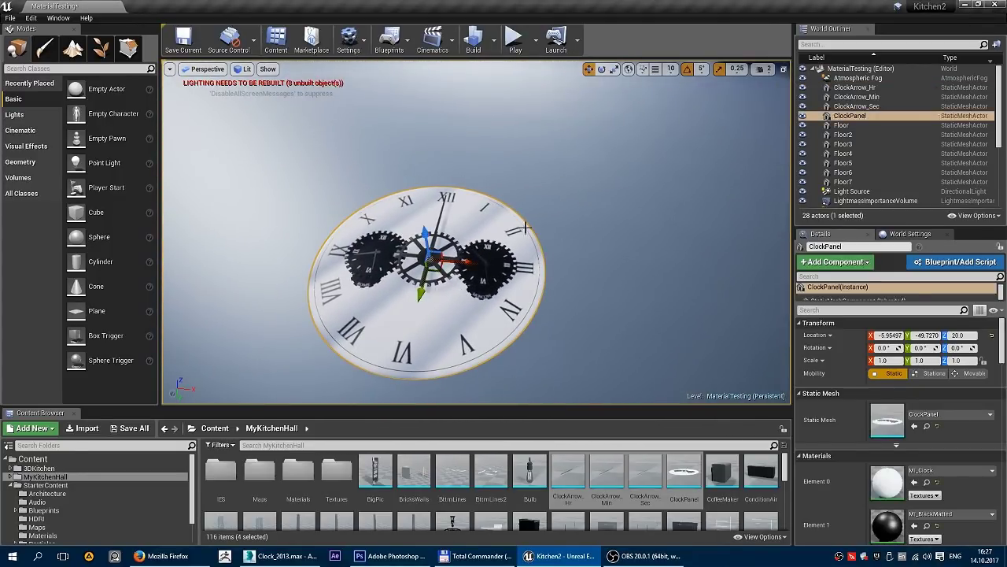
pyautogui.moveTo(524, 227); pyautogui.dragTo(473, 214, button='right')
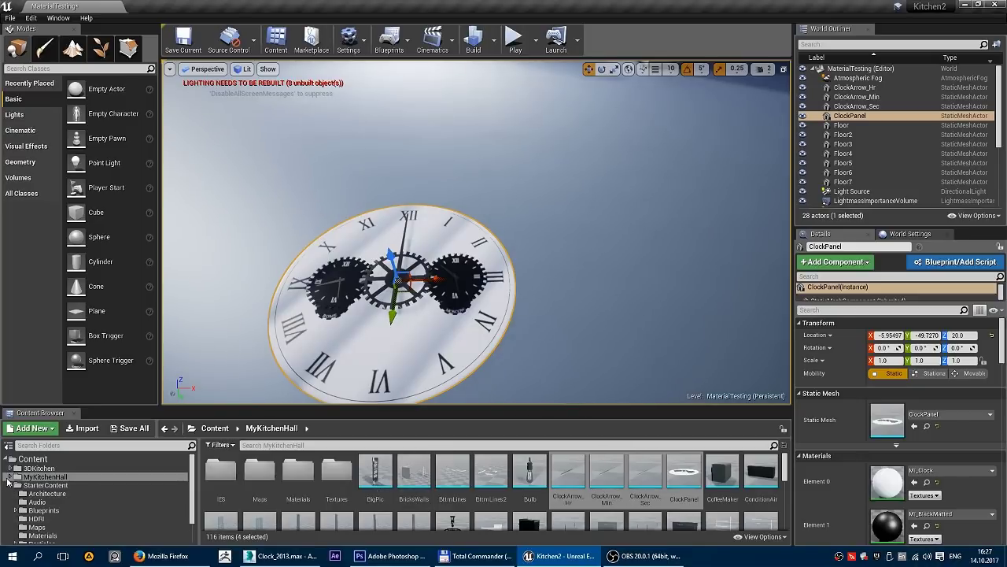
pyautogui.click(11, 477)
pyautogui.rightClick(53, 481)
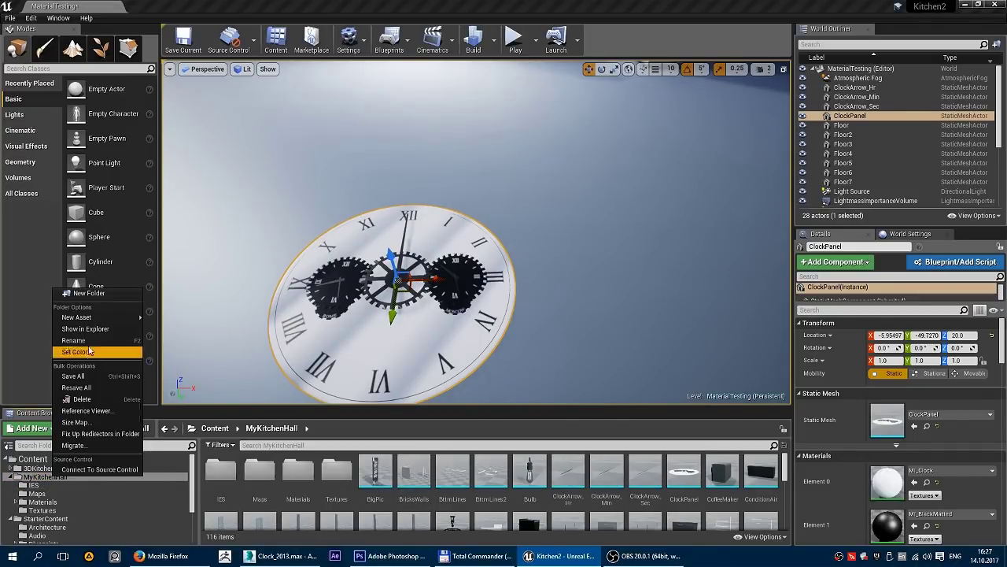
pyautogui.click(96, 293)
pyautogui.write('BluePrints')
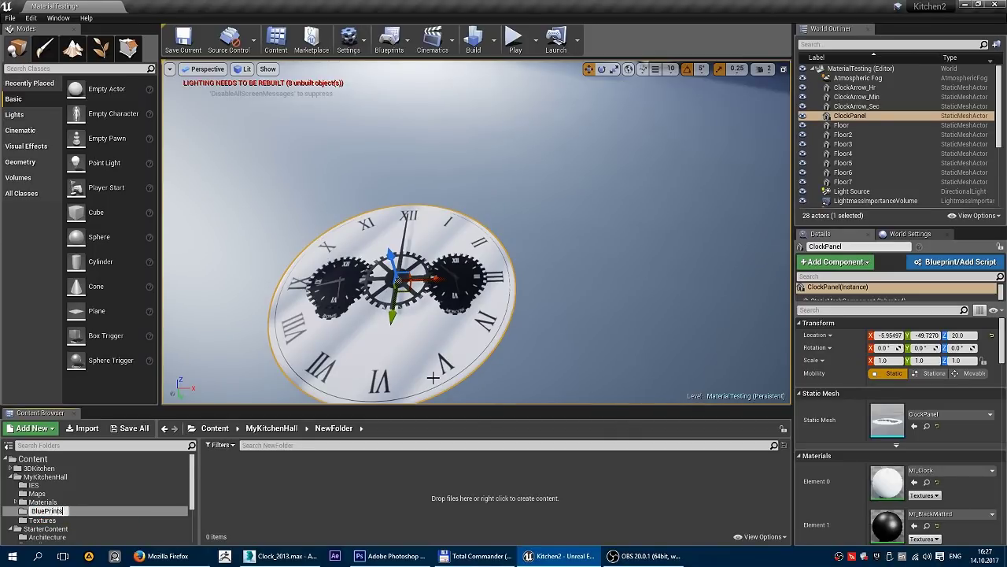
pyautogui.press('Return')
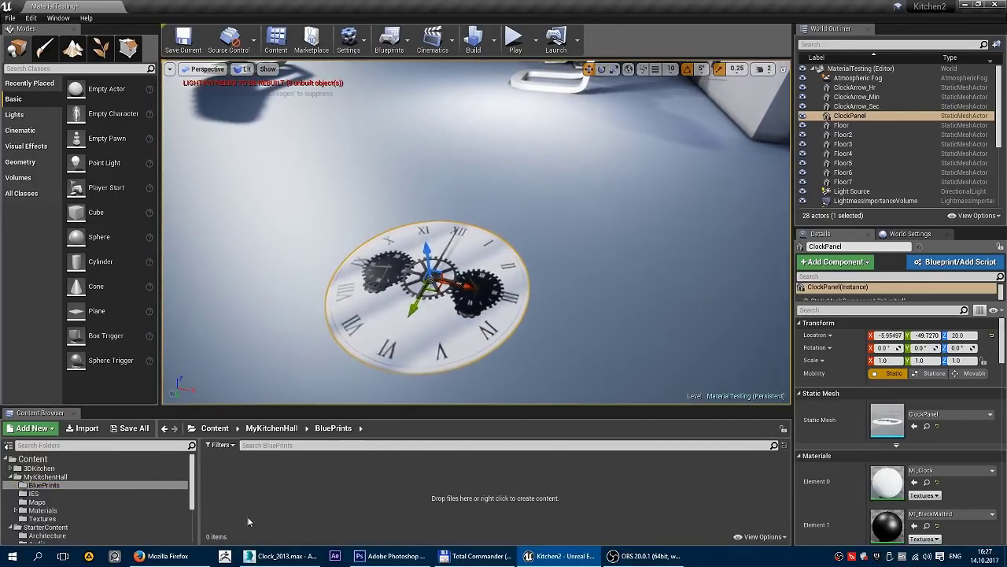
# - Create a Blueprint Class with Actor as parent and name it BP_Clock
pyautogui.rightClick(244, 502)
pyautogui.rightClick(225, 495)
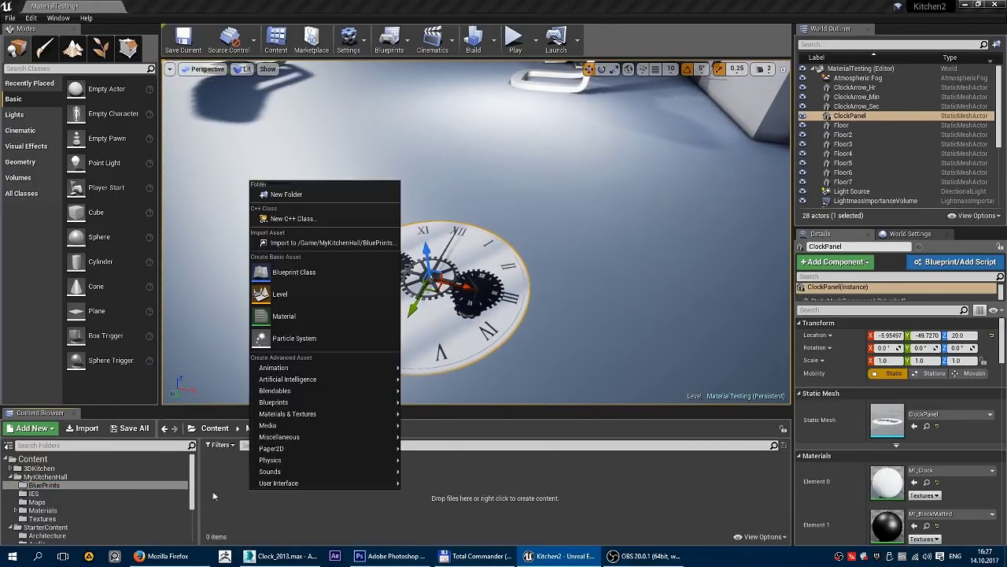
pyautogui.click(313, 280)
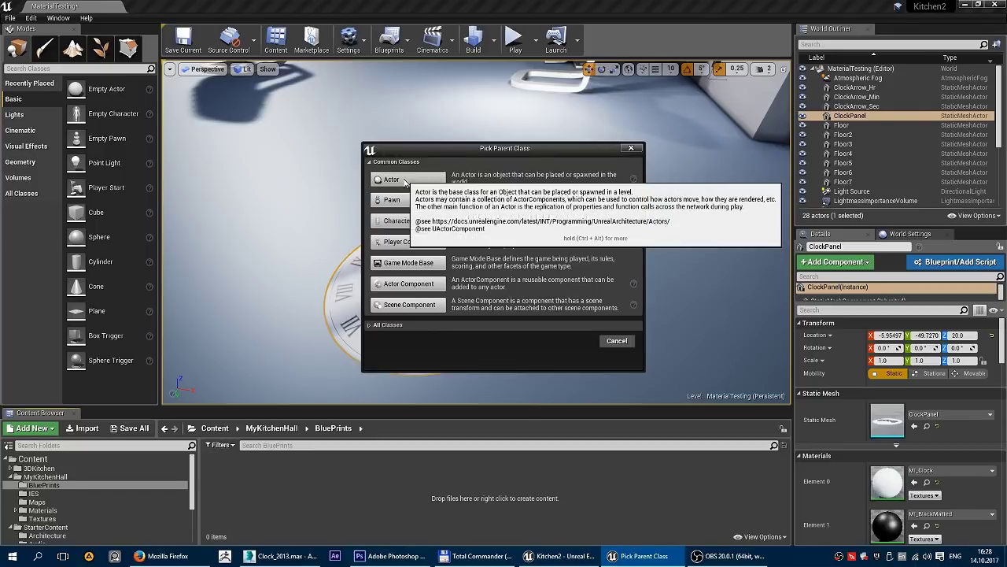
pyautogui.click(403, 179)
pyautogui.write('BP_Clock')
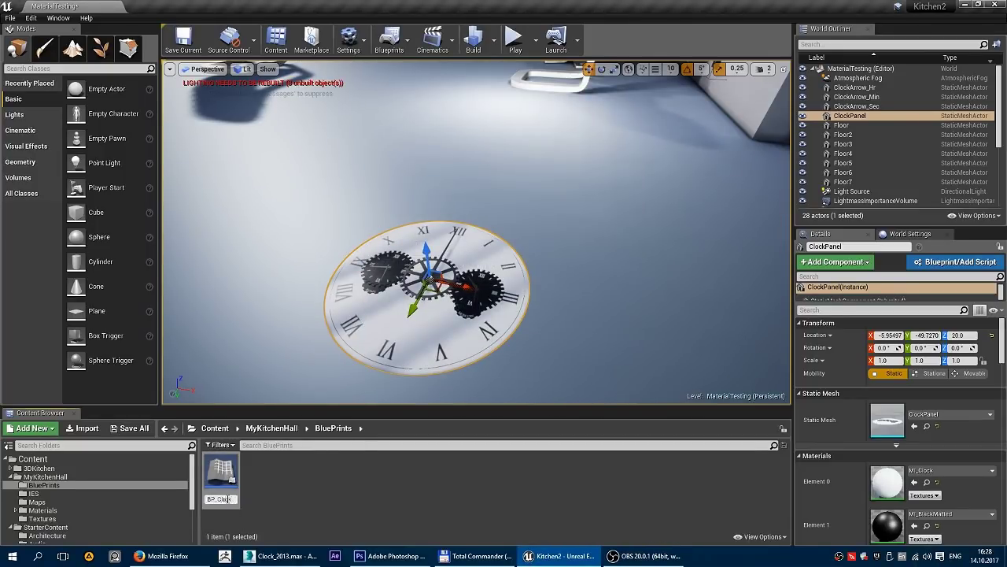
pyautogui.press('Return')
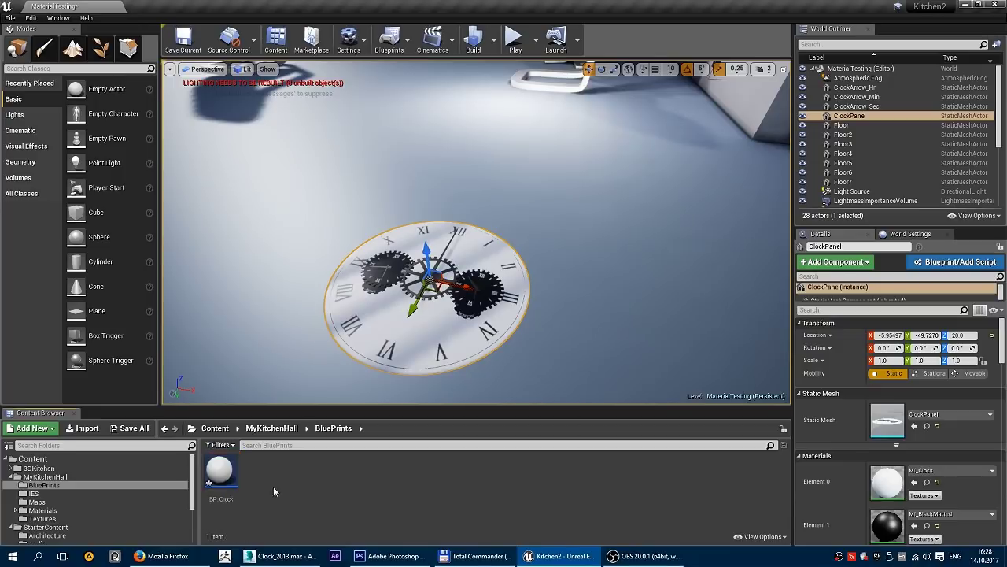
# - Open BP_Clock in a floating, enlarged editor window with wider side panels
pyautogui.doubleClick(224, 475)
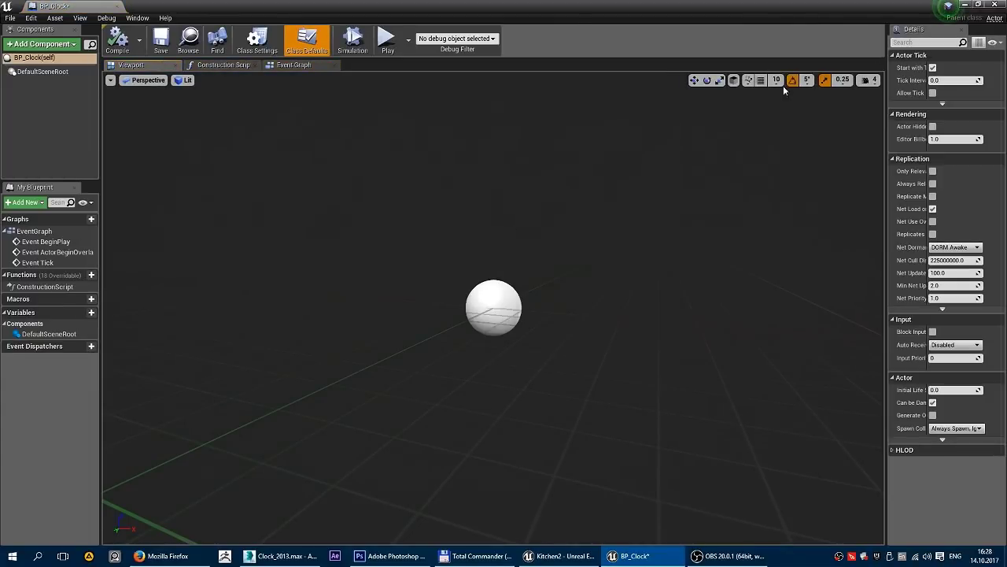
pyautogui.click(979, 6)
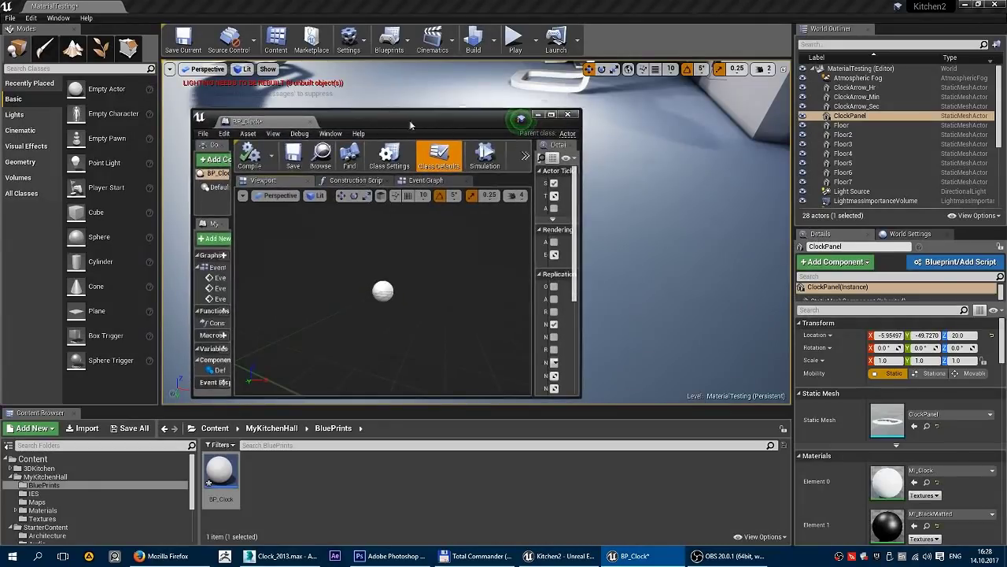
pyautogui.moveTo(410, 124); pyautogui.dragTo(374, 89)
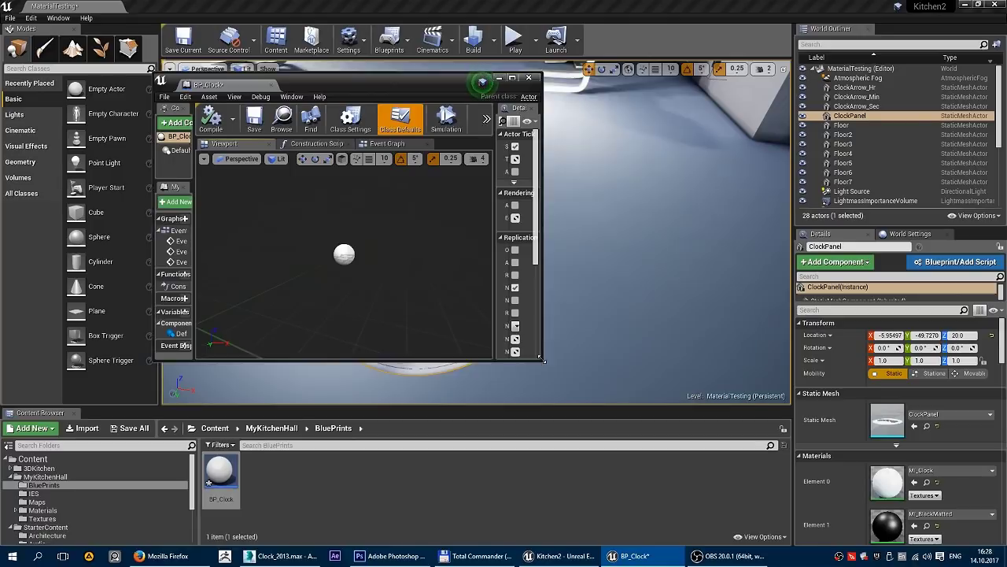
pyautogui.moveTo(540, 361); pyautogui.dragTo(837, 407)
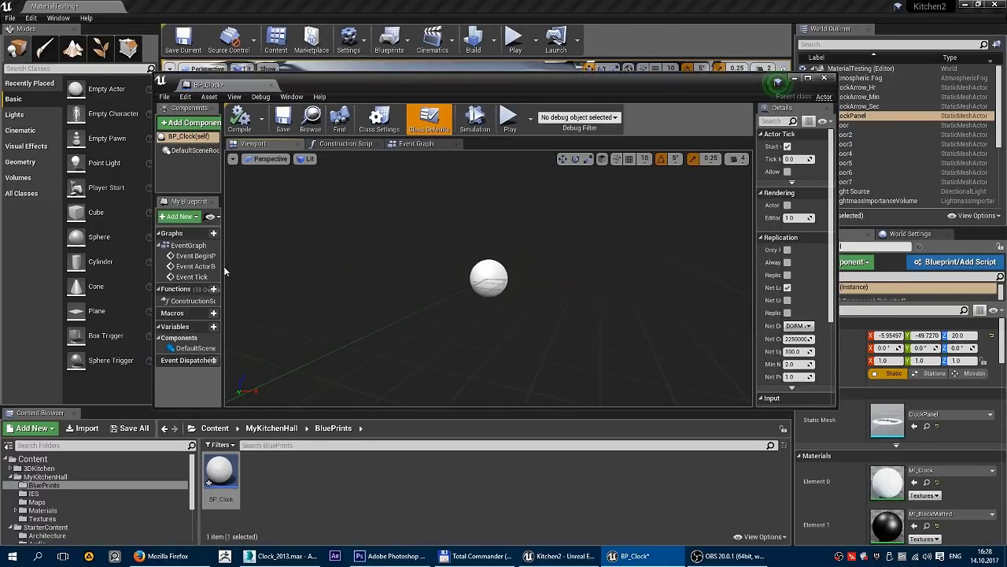
pyautogui.moveTo(224, 271); pyautogui.dragTo(304, 271)
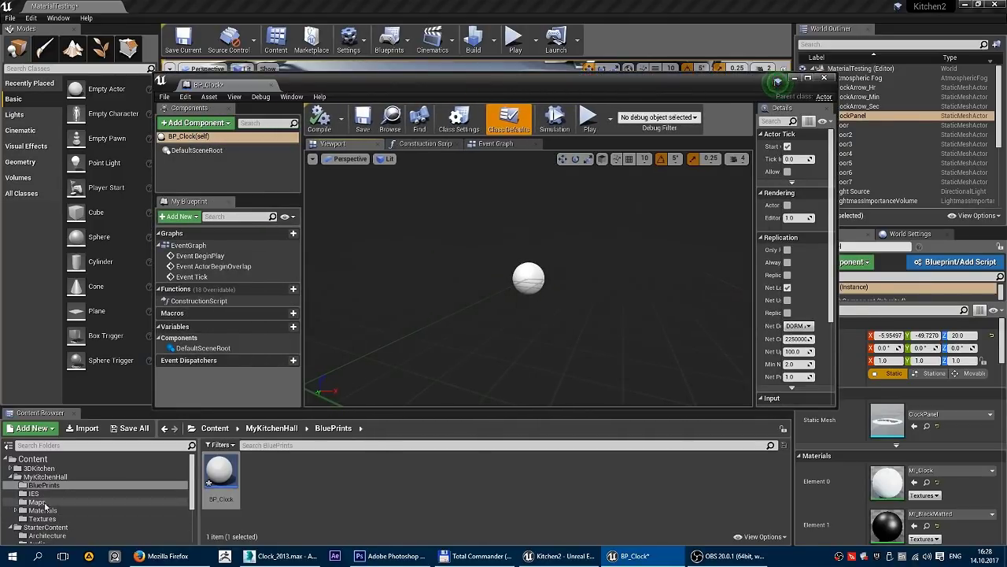
# - Add the four selected clock meshes to BP_Clock as Static Mesh components
pyautogui.click(45, 476)
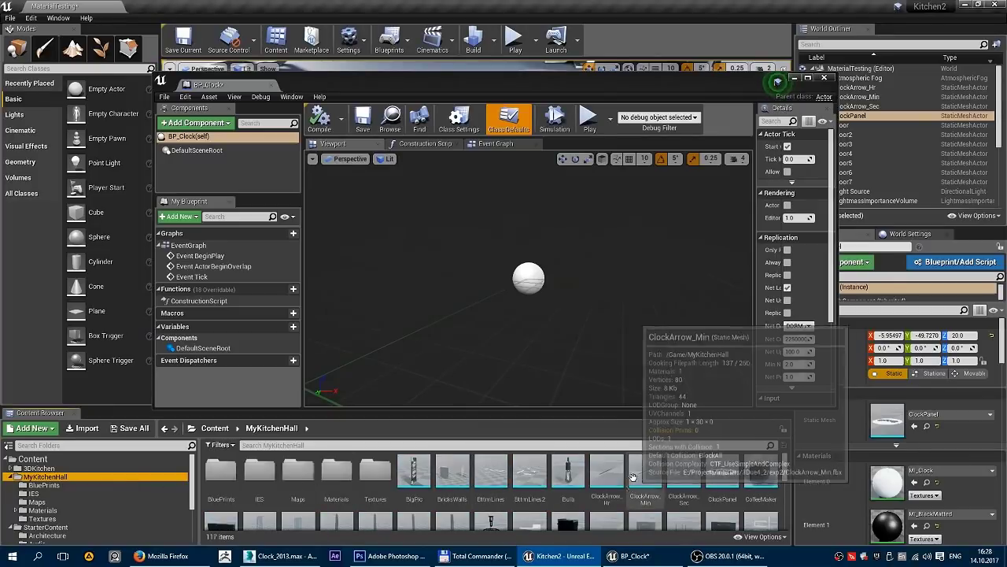
pyautogui.click(606, 472)
pyautogui.keyDown('shift'); pyautogui.click(722, 472); pyautogui.keyUp('shift')
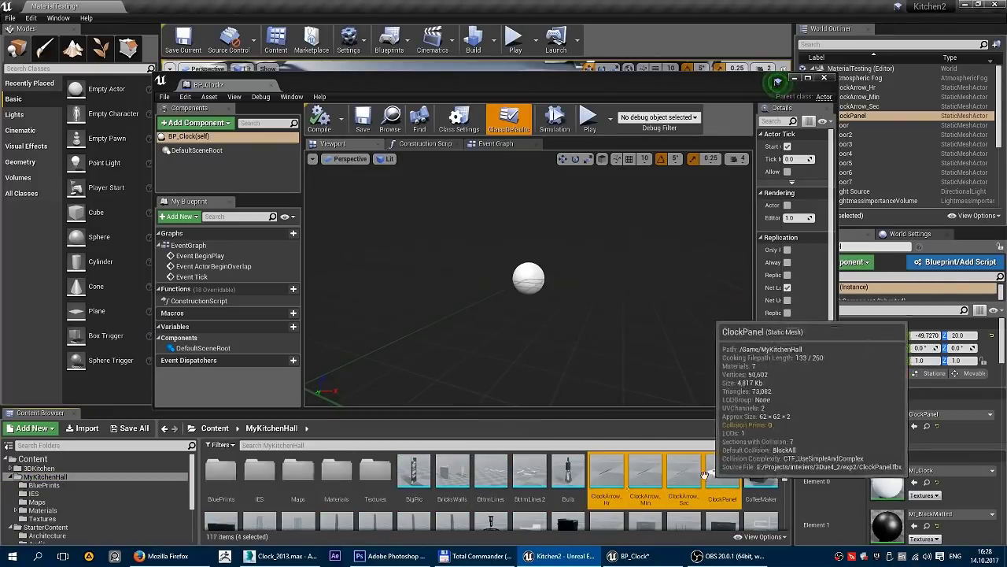
pyautogui.click(195, 122)
pyautogui.scroll(-2, 200, 269)
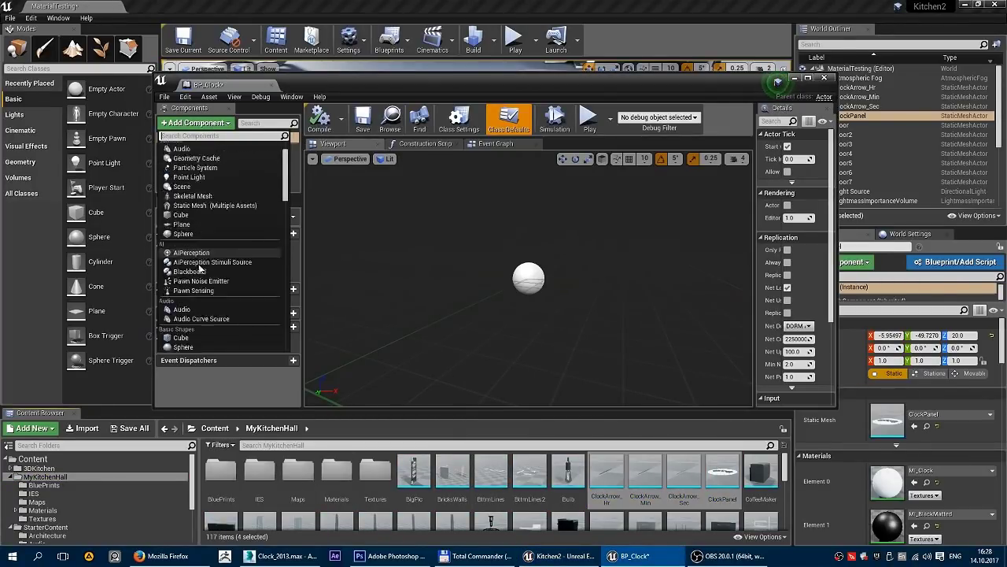
pyautogui.scroll(-3, 199, 269)
pyautogui.scroll(-3, 211, 280)
pyautogui.scroll(-3, 224, 294)
pyautogui.scroll(-3, 236, 307)
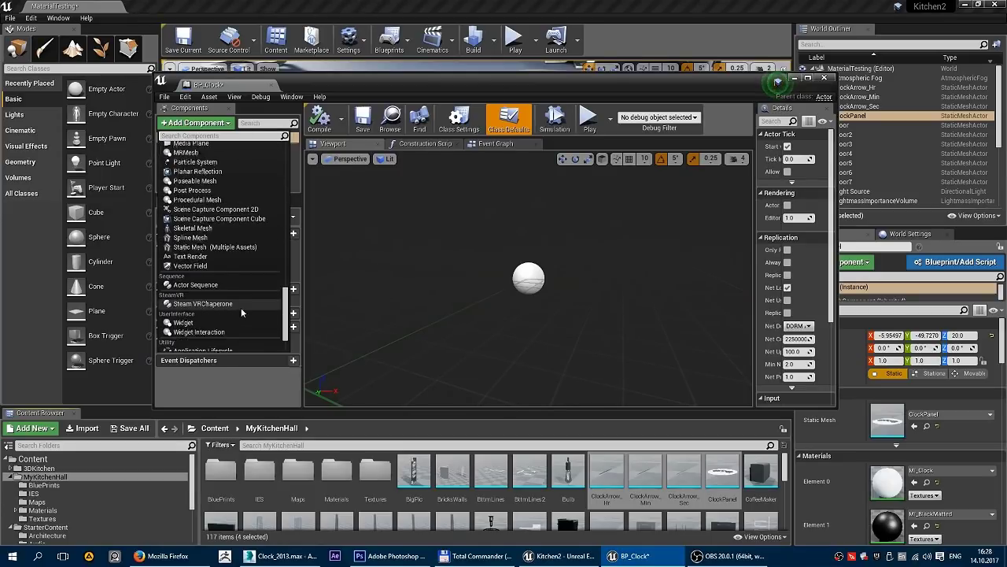
pyautogui.scroll(3, 243, 312)
pyautogui.scroll(3, 246, 327)
pyautogui.scroll(3, 252, 328)
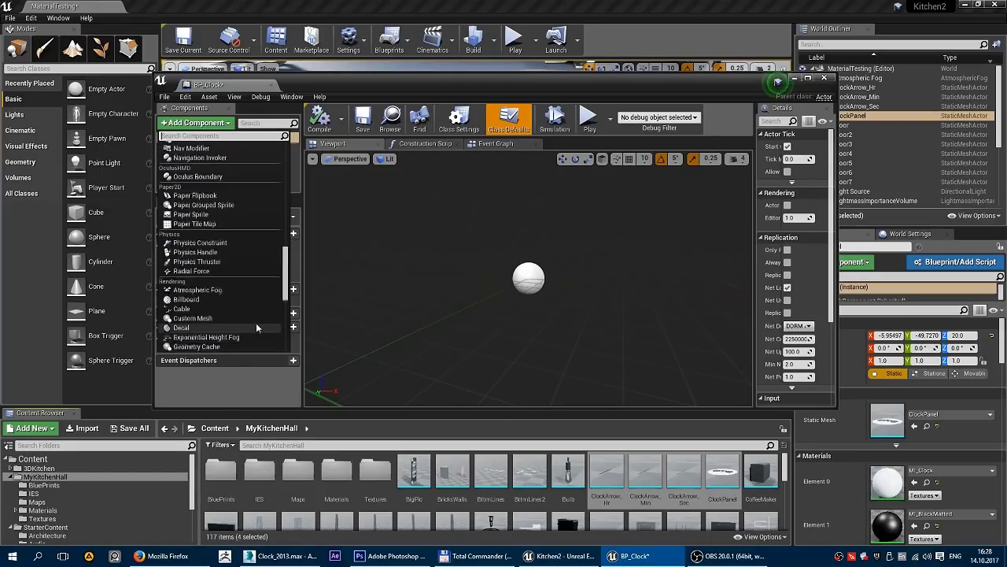
pyautogui.scroll(3, 256, 322)
pyautogui.scroll(2, 258, 311)
pyautogui.scroll(2, 257, 312)
pyautogui.scroll(1, 258, 317)
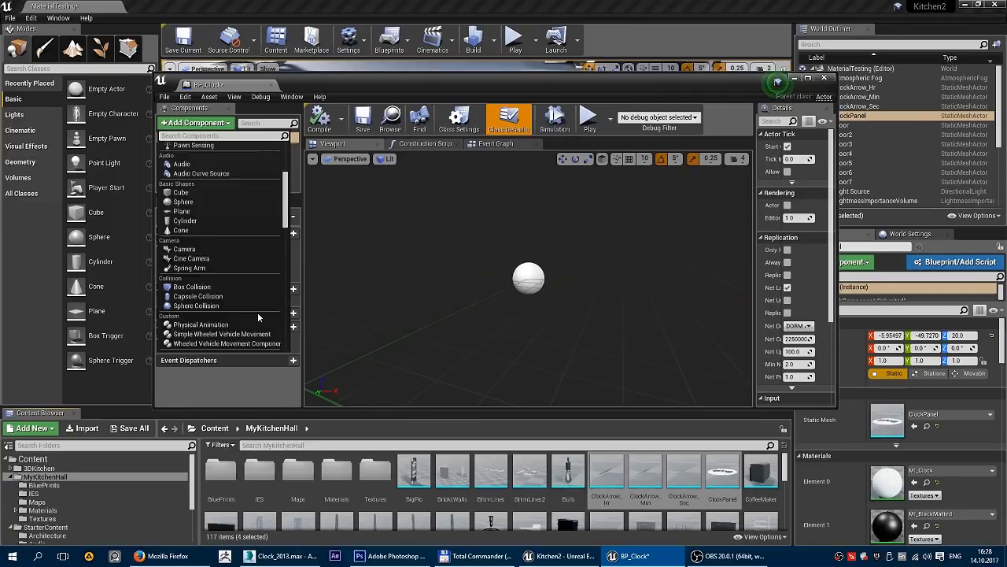
pyautogui.scroll(3, 258, 314)
pyautogui.scroll(2, 258, 310)
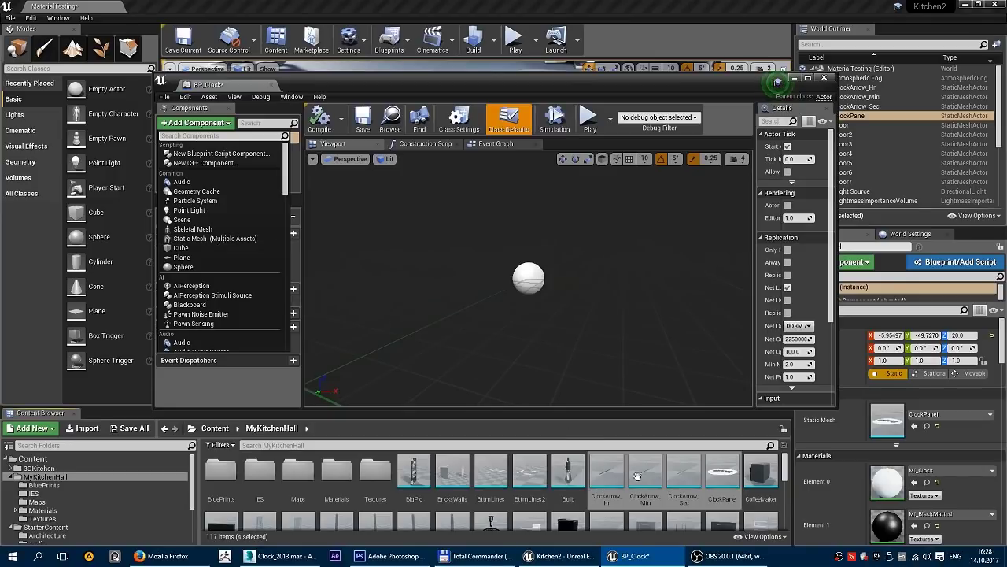
pyautogui.click(213, 239)
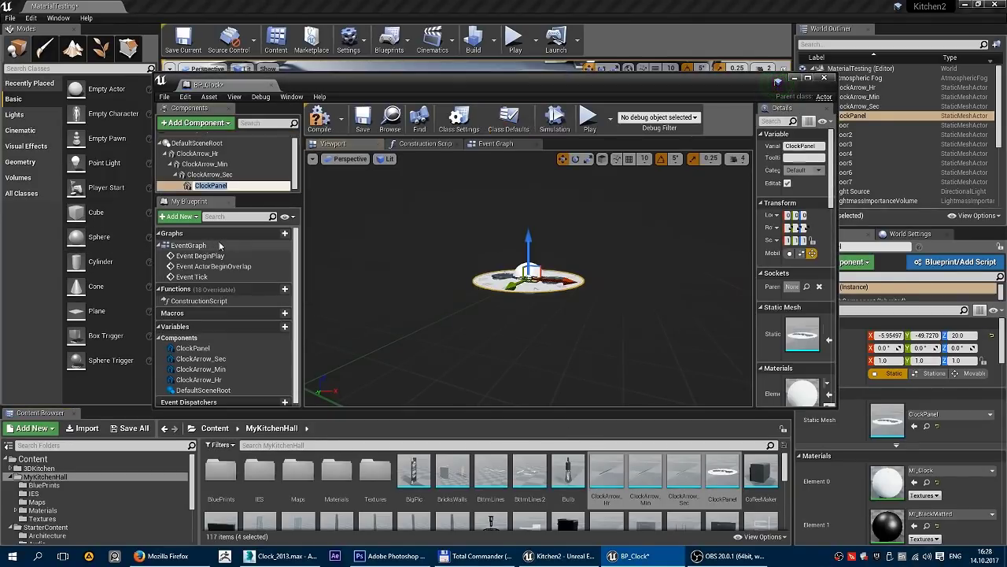
# - Attach ClockPanel, ClockArrow_Sec and ClockArrow_Min directly under DefaultSceneRoot
pyautogui.click(209, 173)
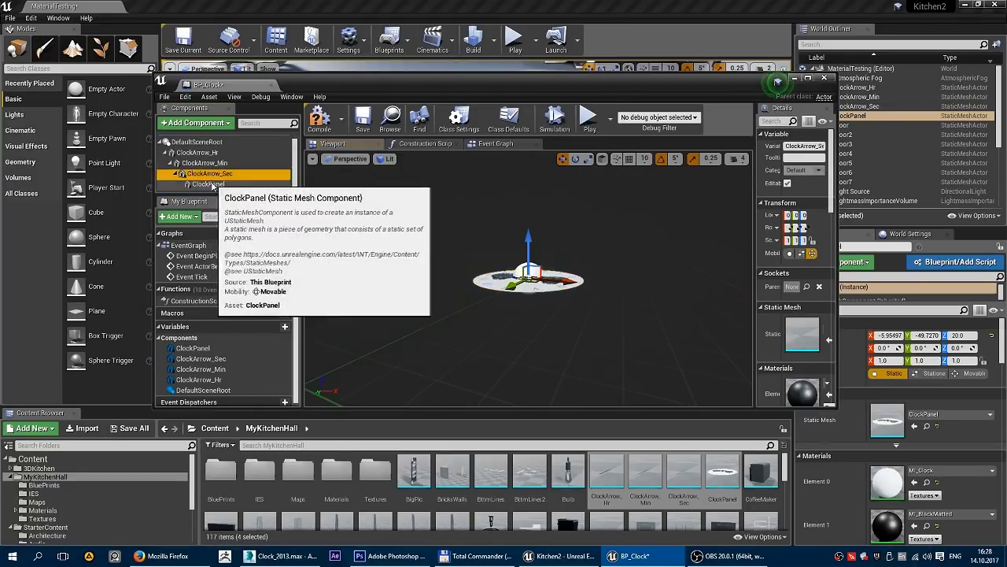
pyautogui.moveTo(209, 184); pyautogui.dragTo(197, 143)
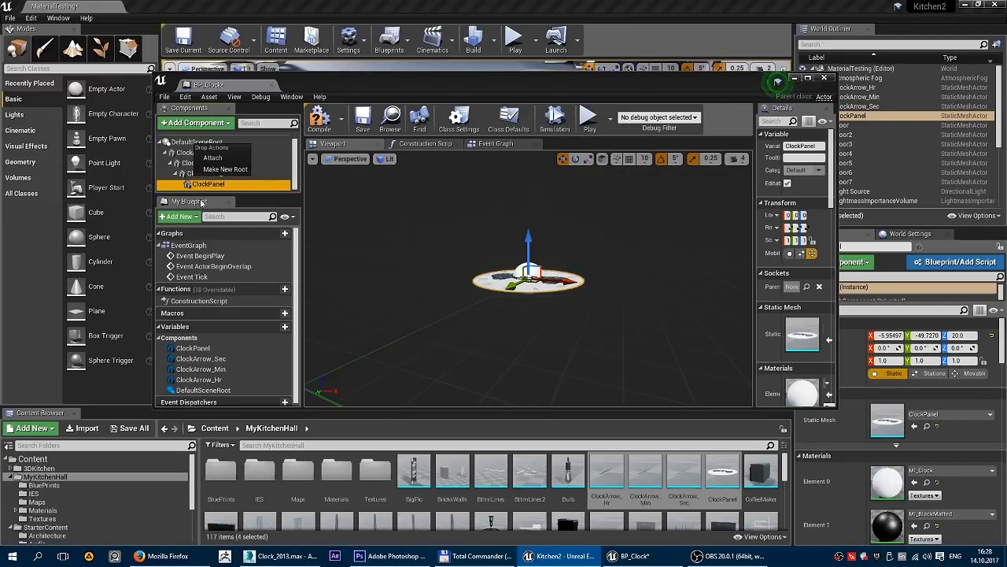
pyautogui.click(209, 184)
pyautogui.moveTo(209, 184)
pyautogui.mouseDown()
pyautogui.moveTo(215, 147)
pyautogui.moveTo(215, 189)
pyautogui.mouseUp()
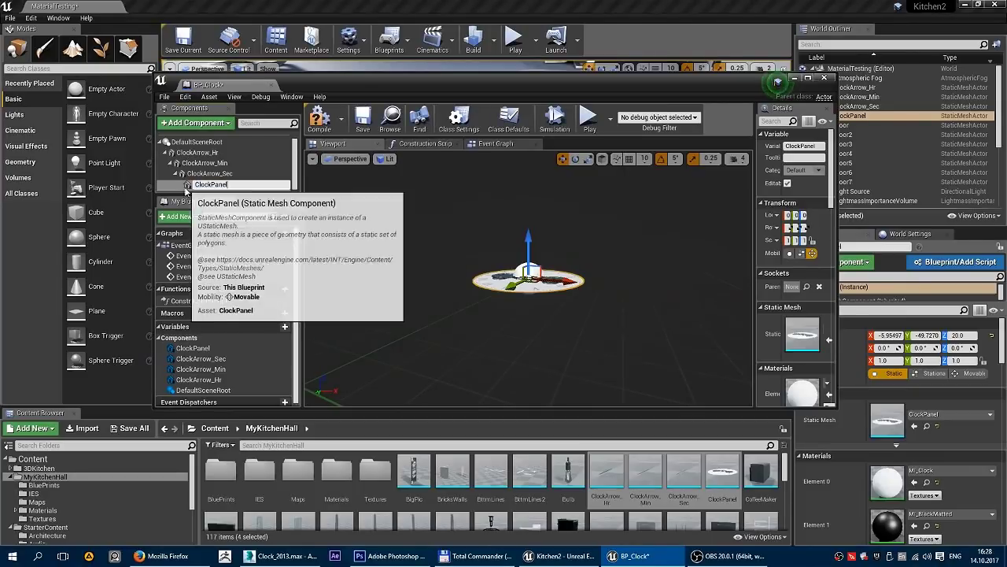
pyautogui.click(194, 186)
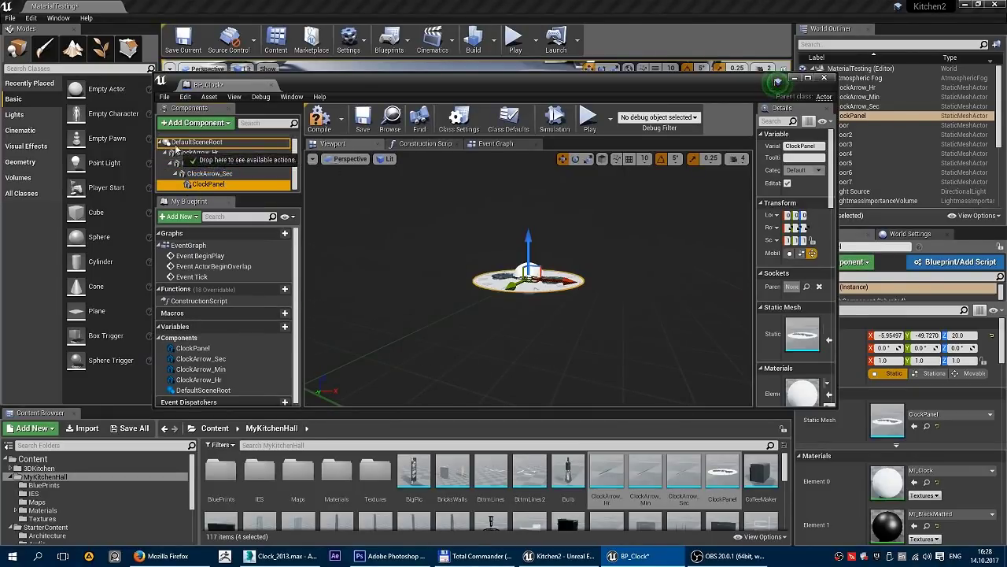
pyautogui.moveTo(195, 186)
pyautogui.mouseDown()
pyautogui.moveTo(196, 143)
pyautogui.moveTo(206, 144)
pyautogui.mouseUp()
pyautogui.click(210, 160)
pyautogui.click(206, 158)
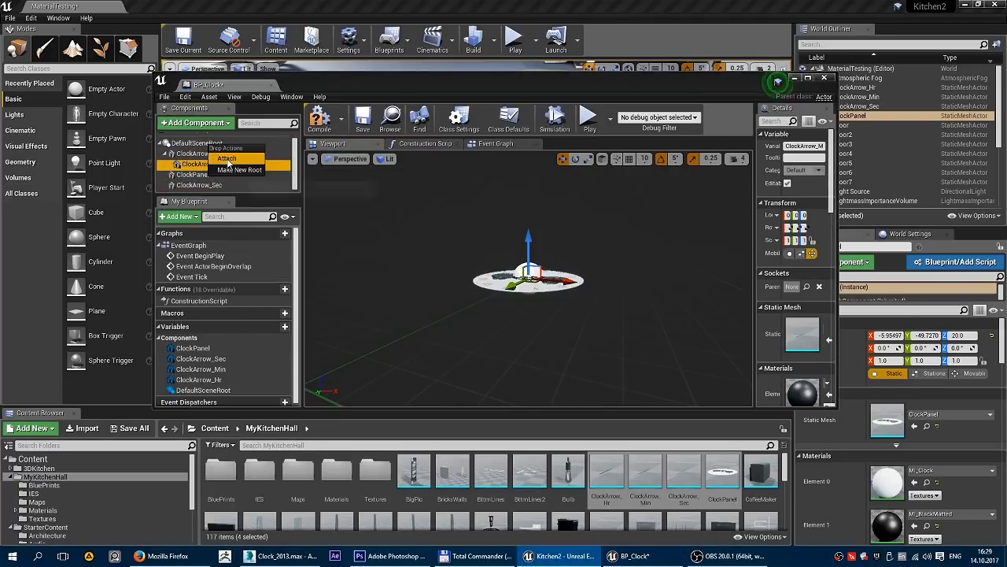
pyautogui.click(226, 160)
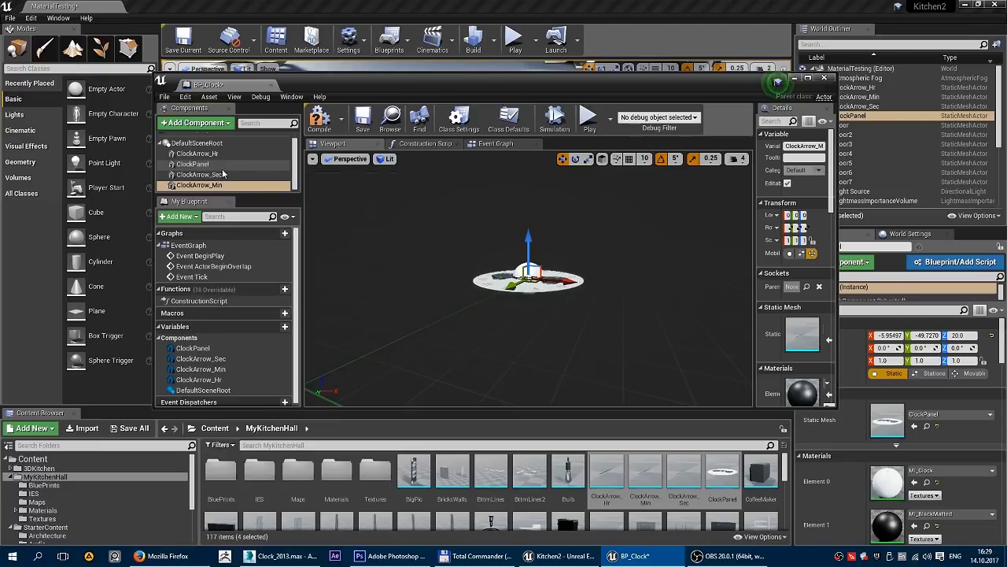
# - Frame the whole clock in the viewport, then delete all default nodes from the Event Graph
pyautogui.moveTo(441, 347); pyautogui.dragTo(441, 299)
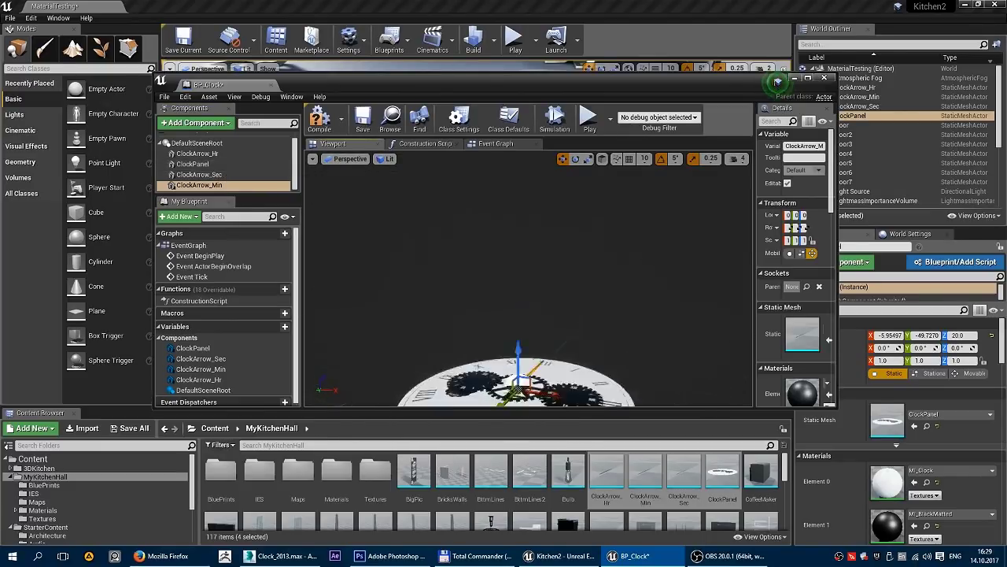
pyautogui.moveTo(519, 315); pyautogui.dragTo(520, 267, button='right')
pyautogui.click(740, 159)
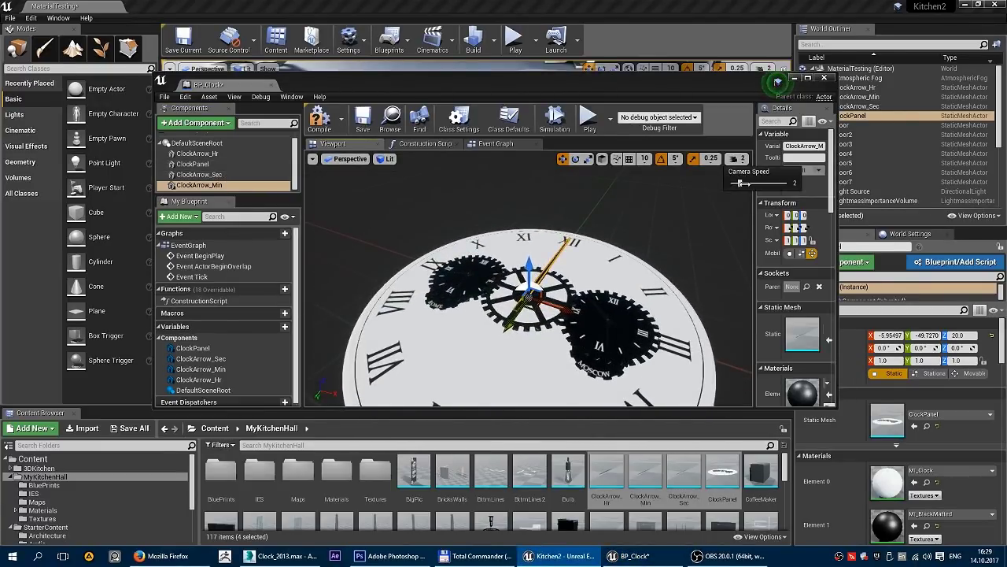
pyautogui.moveTo(551, 300); pyautogui.dragTo(512, 283, button='right')
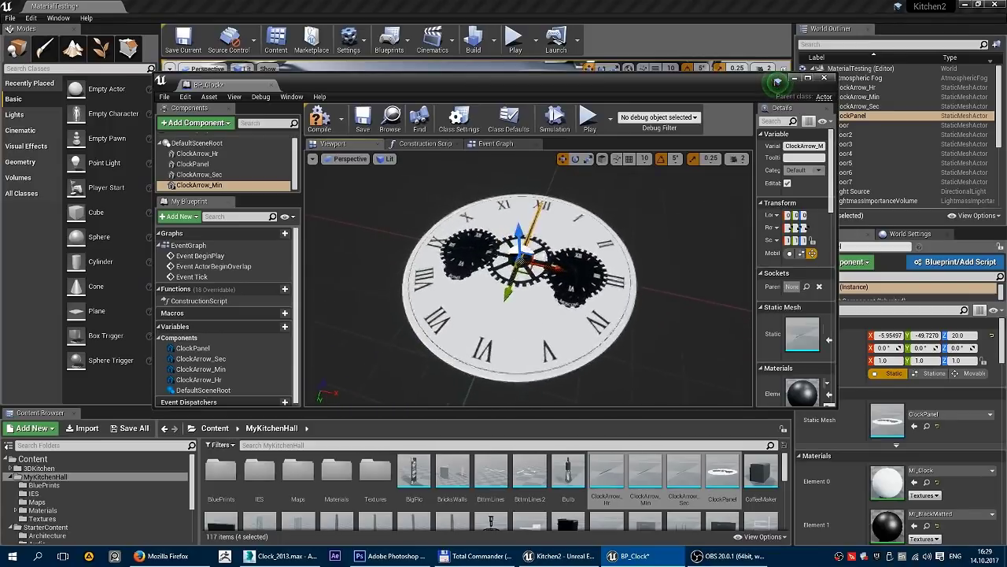
pyautogui.moveTo(622, 244); pyautogui.dragTo(629, 242, button='right')
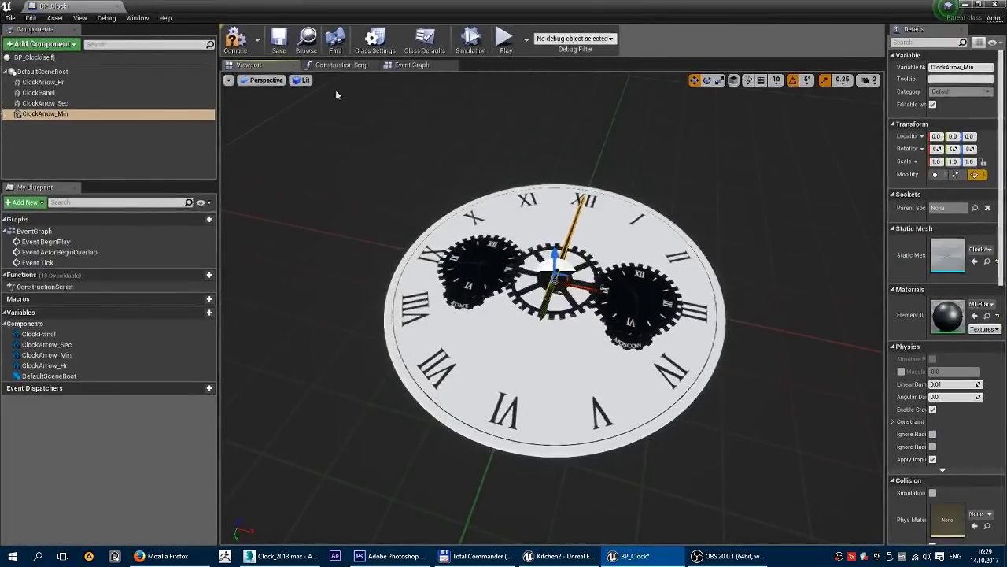
pyautogui.click(418, 66)
pyautogui.moveTo(459, 163)
pyautogui.mouseDown()
pyautogui.moveTo(607, 420)
pyautogui.moveTo(793, 516)
pyautogui.mouseUp()
pyautogui.press('Delete')
pyautogui.click(476, 555)
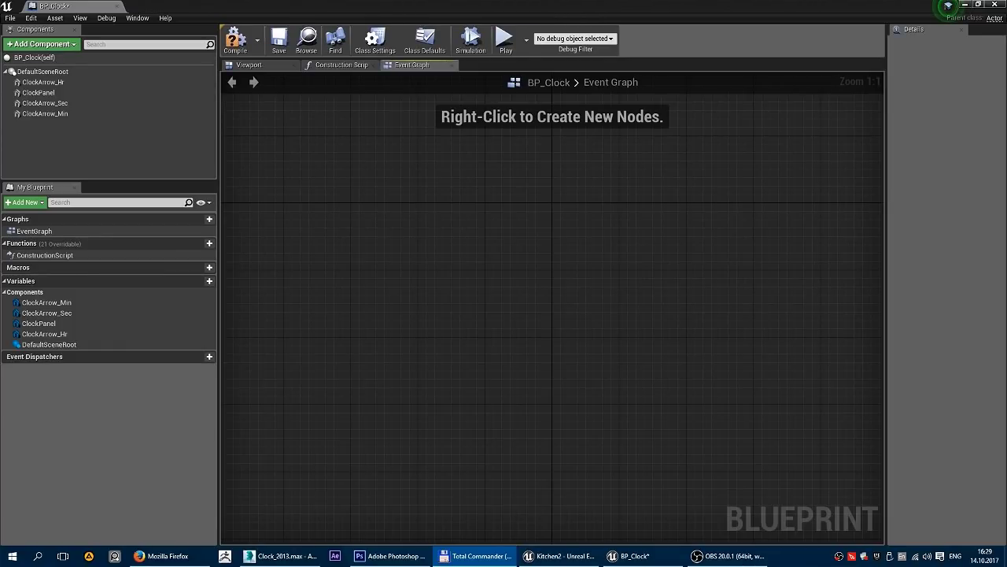
pyautogui.press('Return')
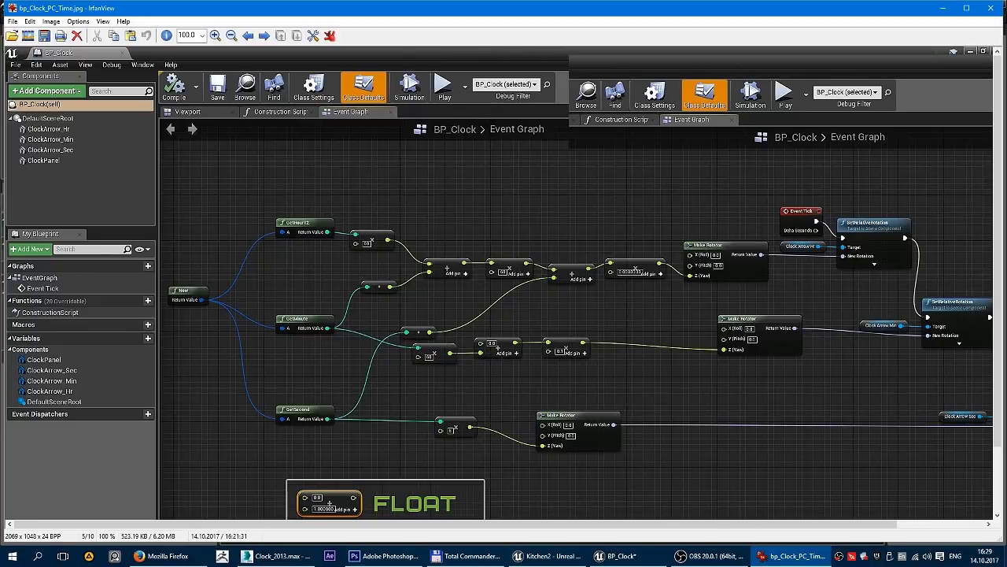
pyautogui.press('Escape')
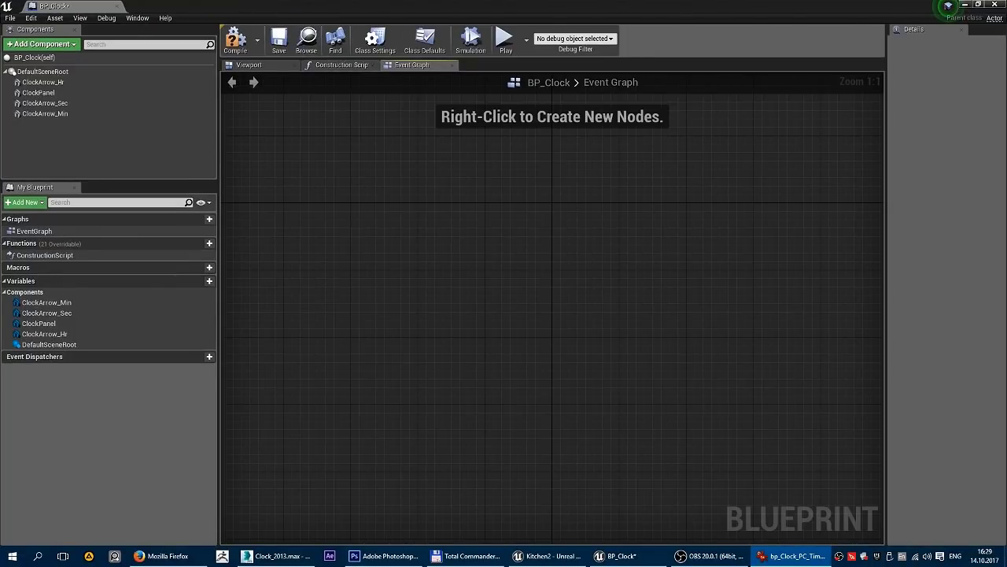
# - Add a Now node, then try a GetHour node off it and delete it again
pyautogui.rightClick(295, 261)
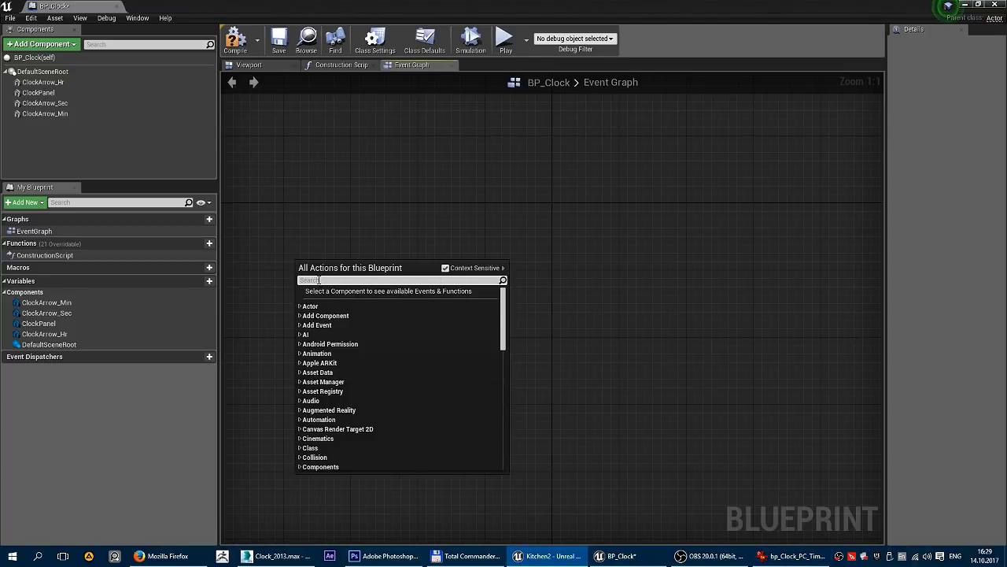
pyautogui.write('Now')
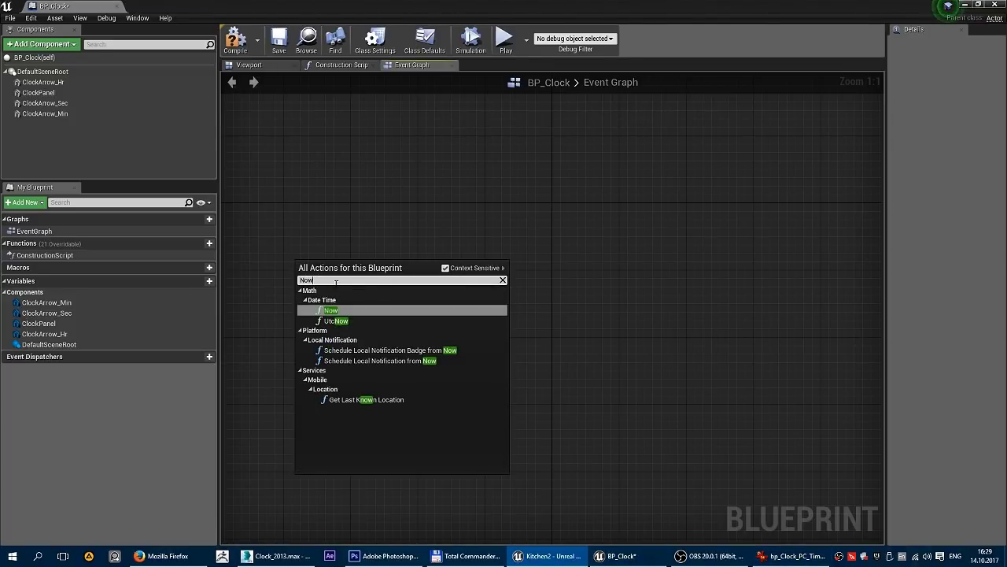
pyautogui.click(337, 311)
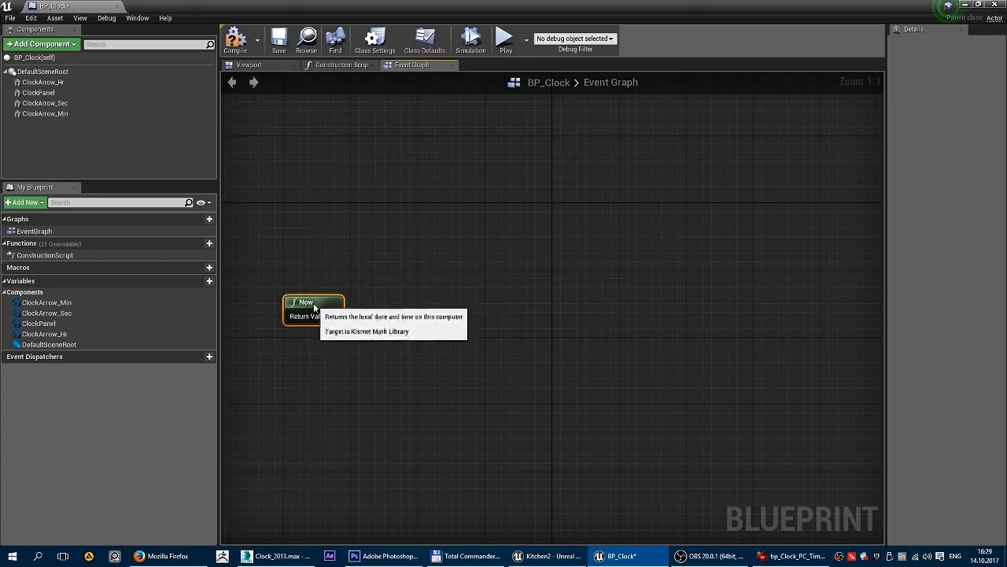
pyautogui.moveTo(314, 307)
pyautogui.mouseDown()
pyautogui.moveTo(333, 351)
pyautogui.moveTo(429, 266)
pyautogui.mouseUp()
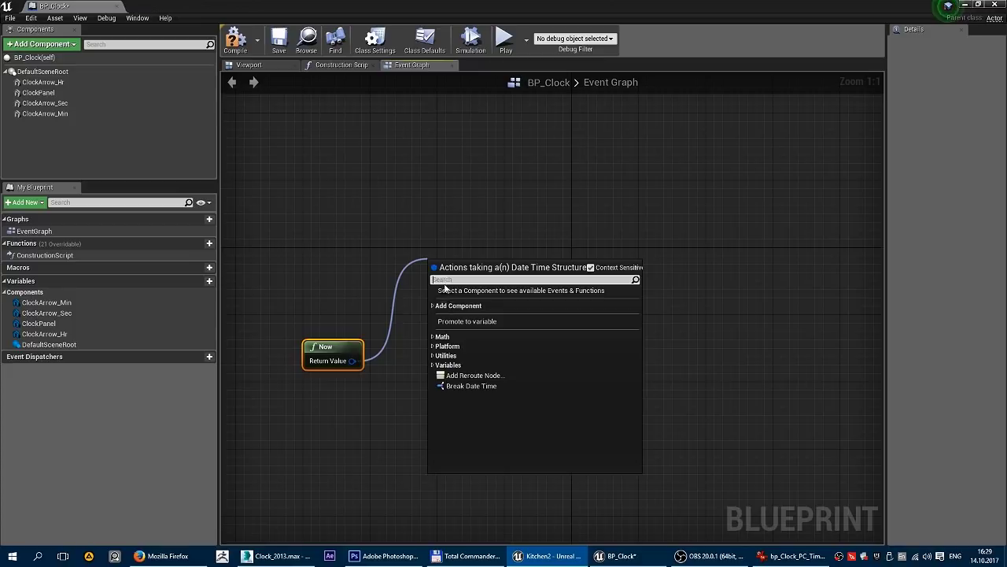
pyautogui.write('G')
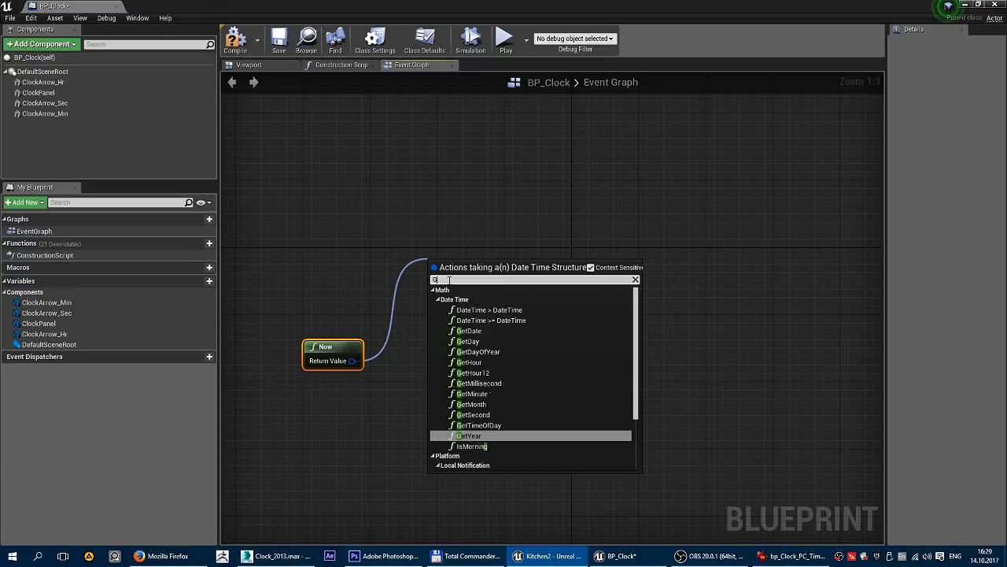
pyautogui.write('et')
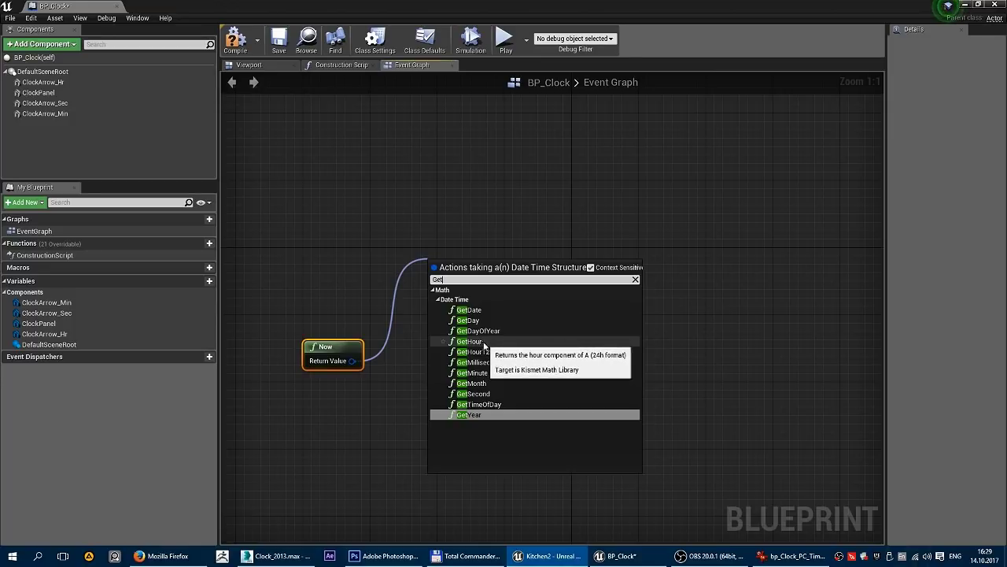
pyautogui.click(482, 343)
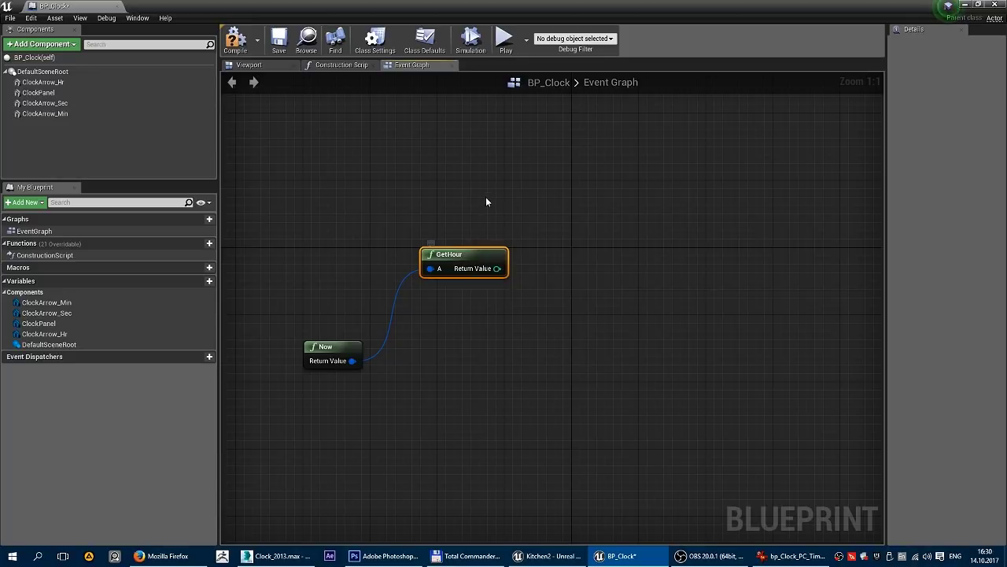
pyautogui.press('Delete')
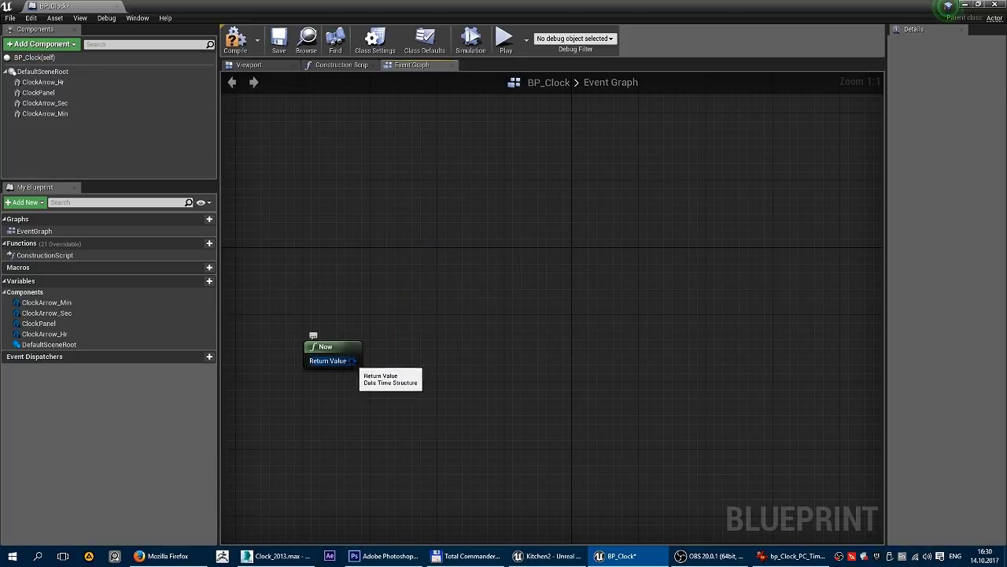
# - Wire GetHour12, GetMinute and GetSecond nodes from Now's Return Value and arrange them
pyautogui.moveTo(352, 361); pyautogui.dragTo(425, 281)
pyautogui.write('Get')
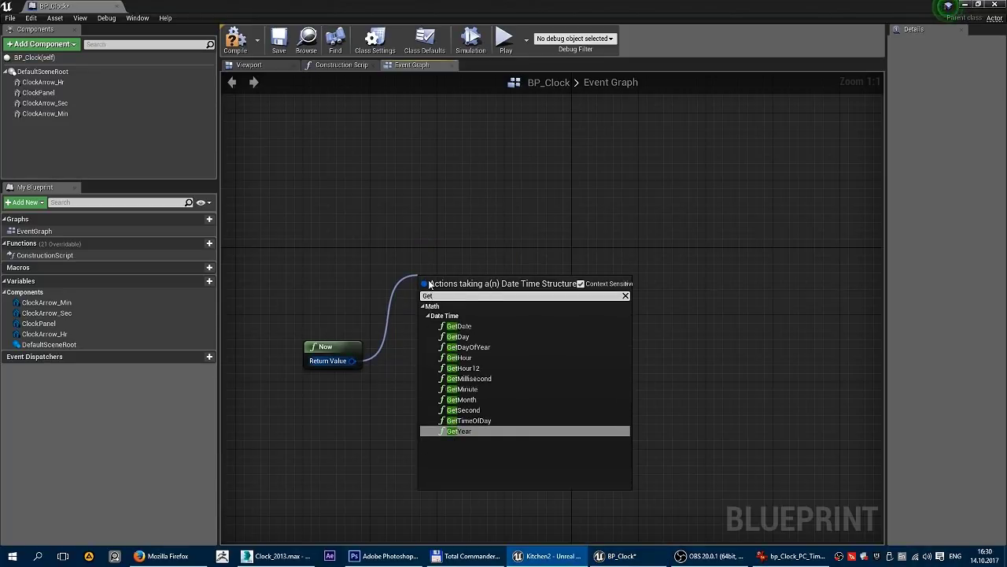
pyautogui.click(476, 369)
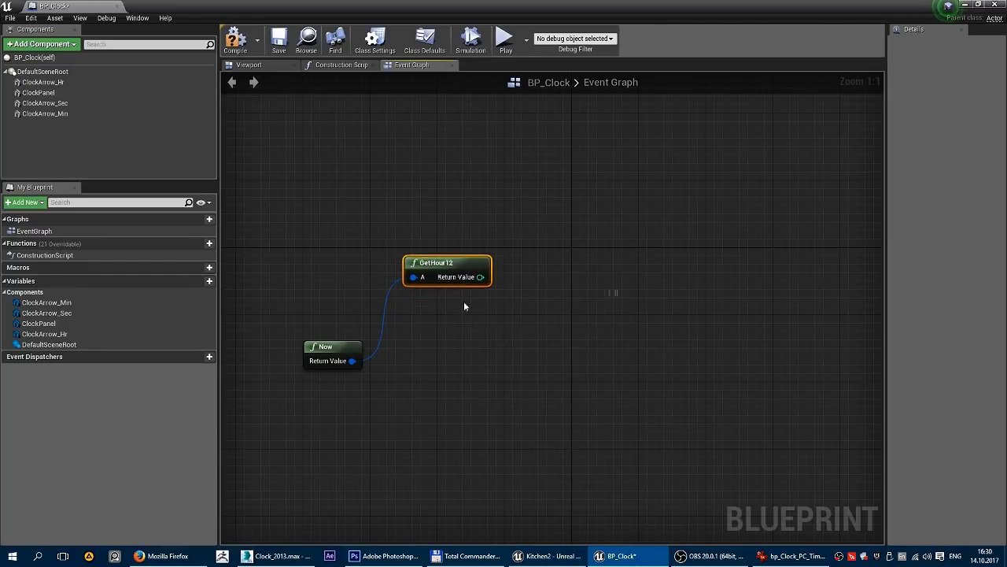
pyautogui.moveTo(352, 361); pyautogui.dragTo(430, 359)
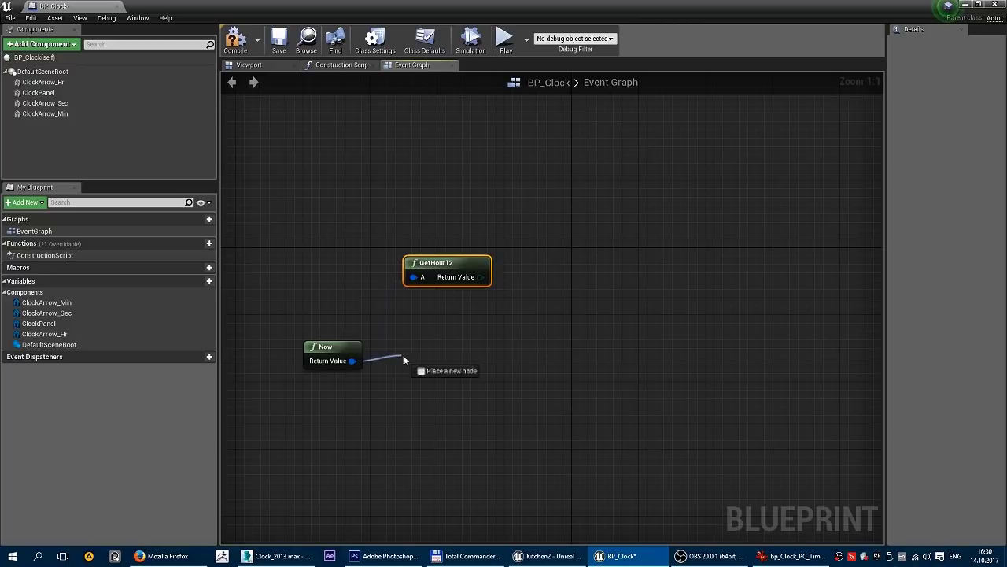
pyautogui.write('Get')
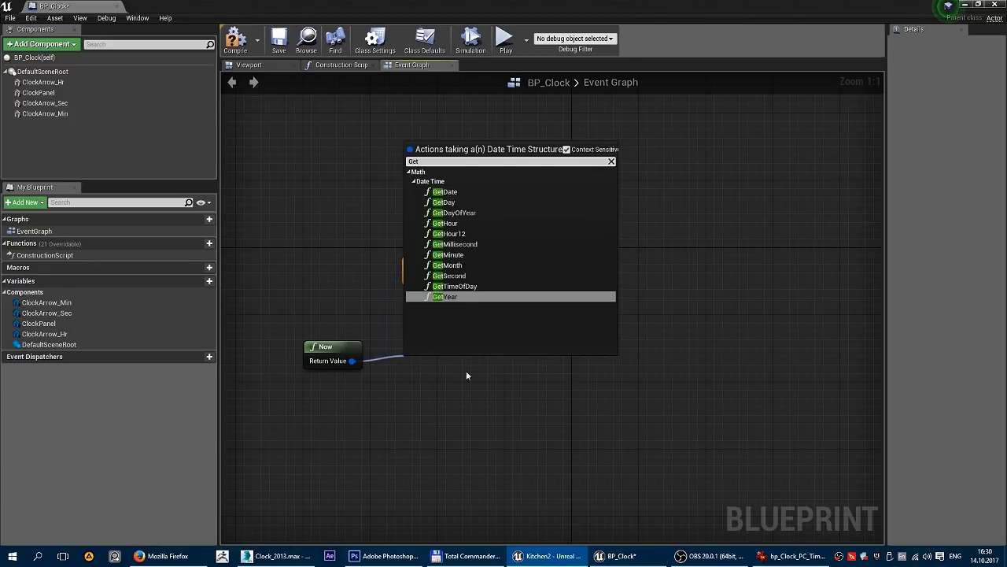
pyautogui.click(463, 255)
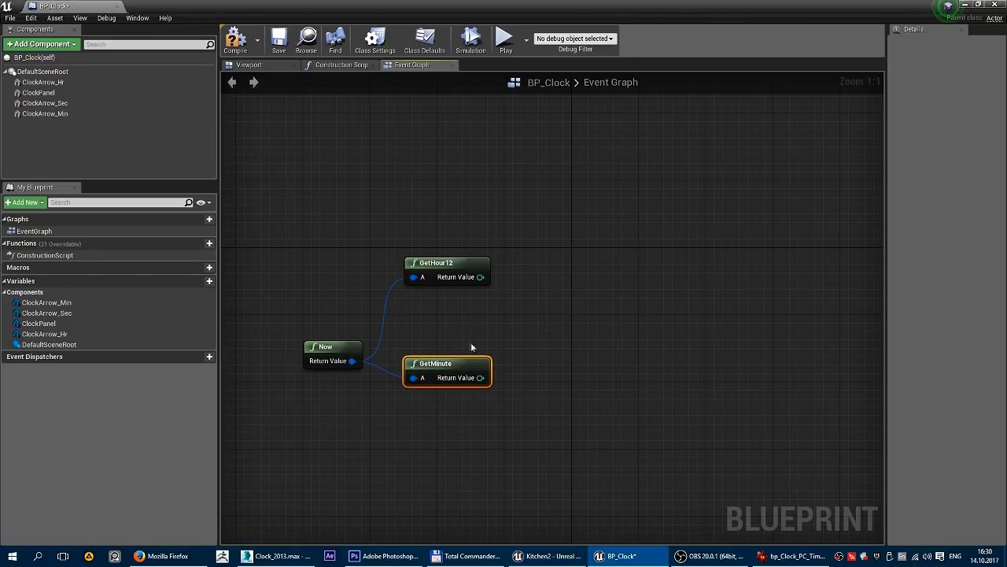
pyautogui.moveTo(352, 361); pyautogui.dragTo(396, 434)
pyautogui.write('Get')
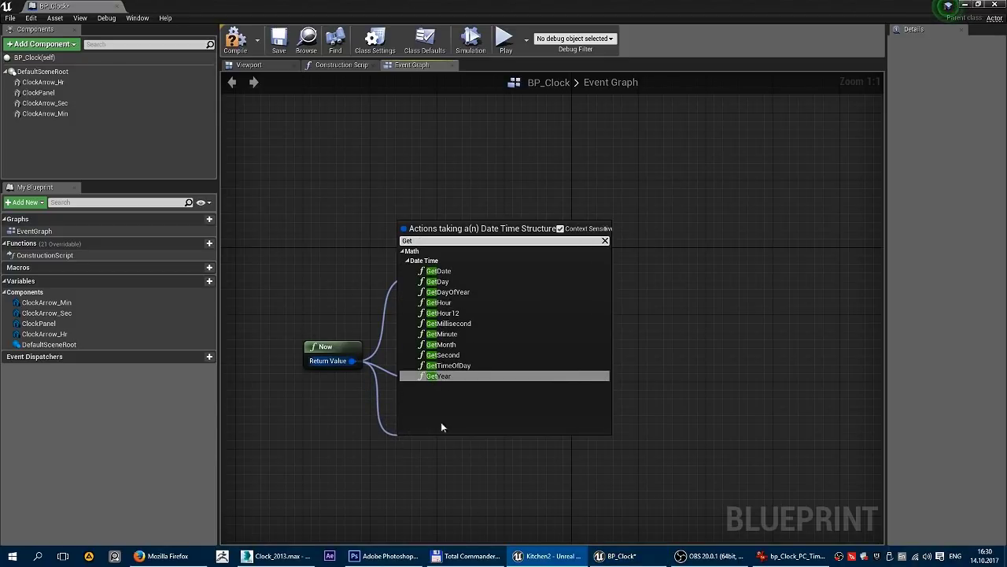
pyautogui.click(446, 355)
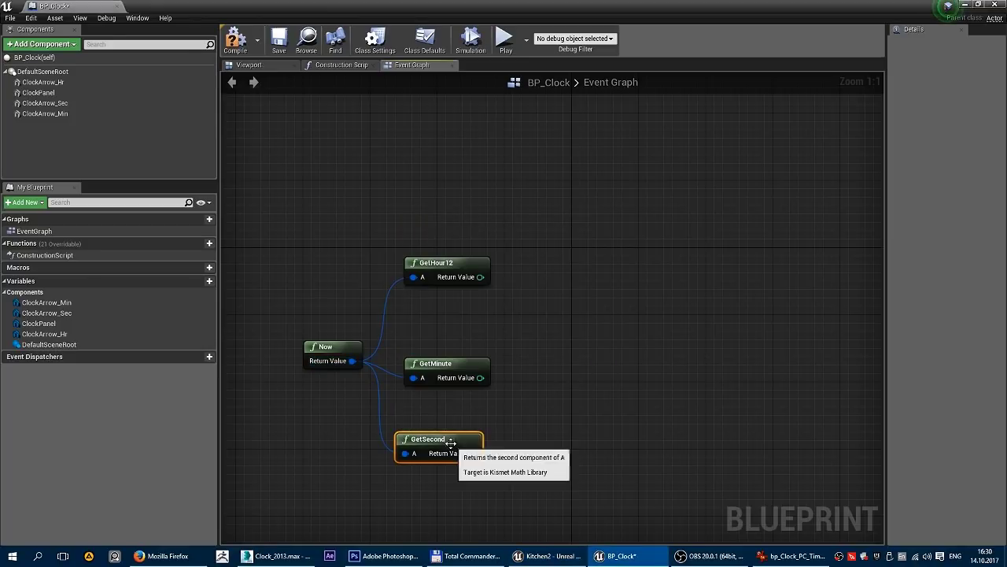
pyautogui.moveTo(449, 439)
pyautogui.mouseDown()
pyautogui.moveTo(464, 462)
pyautogui.moveTo(455, 471)
pyautogui.mouseUp()
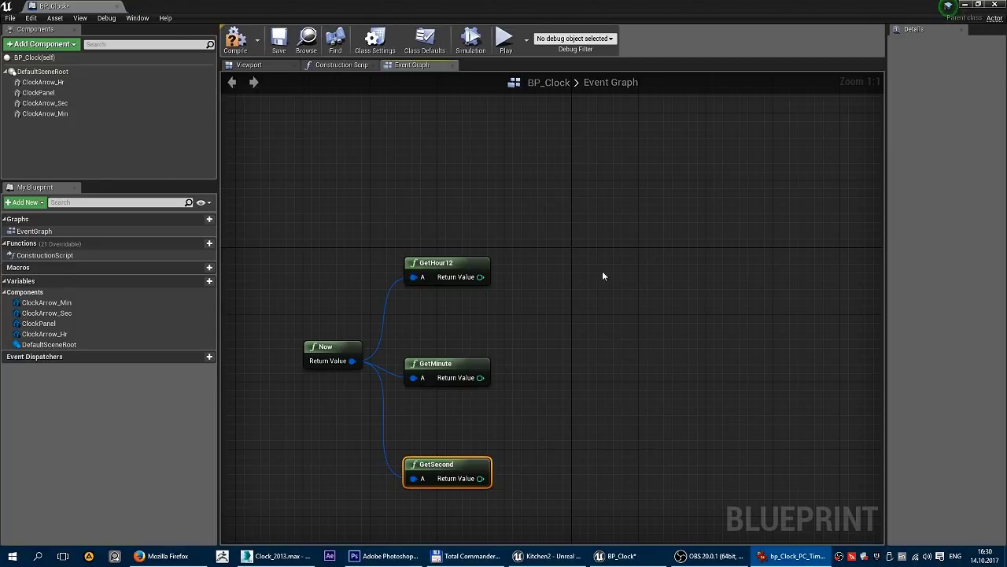
pyautogui.moveTo(602, 271); pyautogui.dragTo(589, 248, button='right')
pyautogui.moveTo(489, 245); pyautogui.dragTo(550, 257)
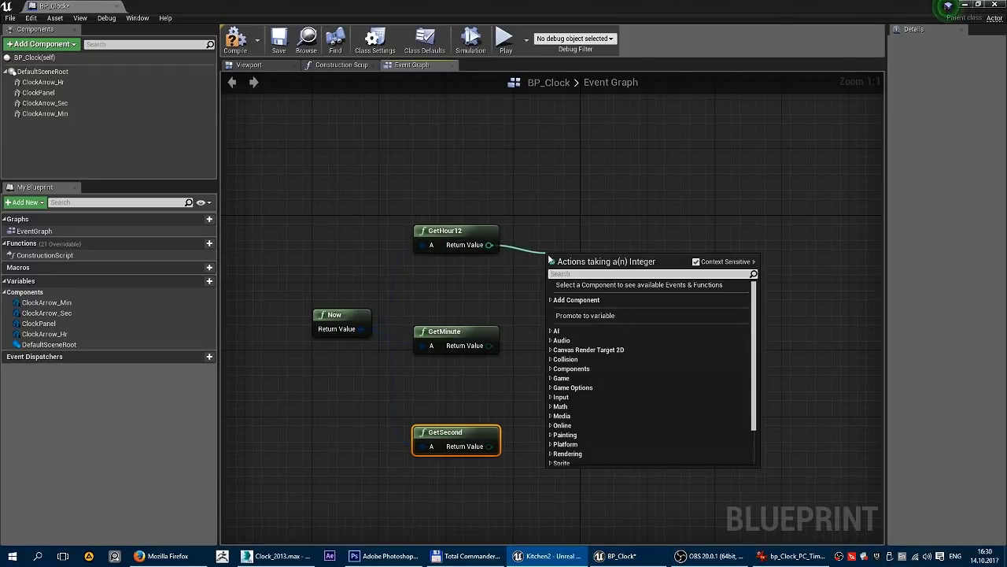
# - Add a multiply node after GetHour12 and set its multiplier to 60
pyautogui.write('mul')
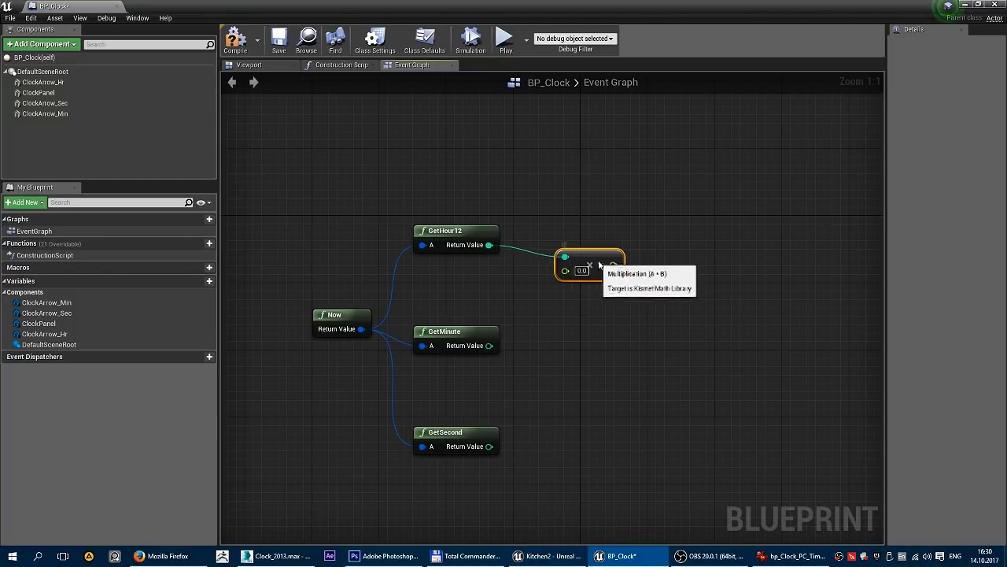
pyautogui.moveTo(595, 258); pyautogui.dragTo(596, 250)
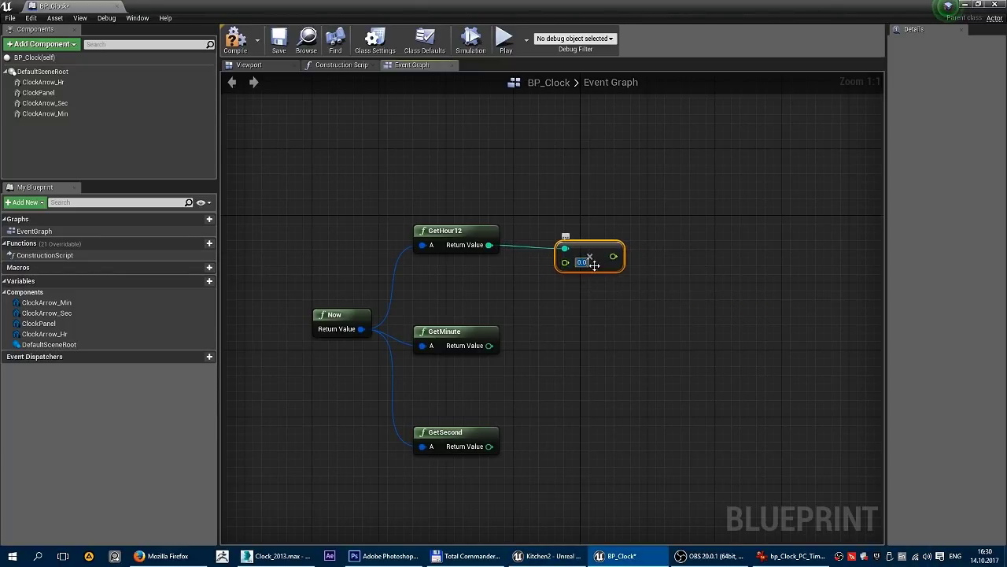
pyautogui.click(587, 261)
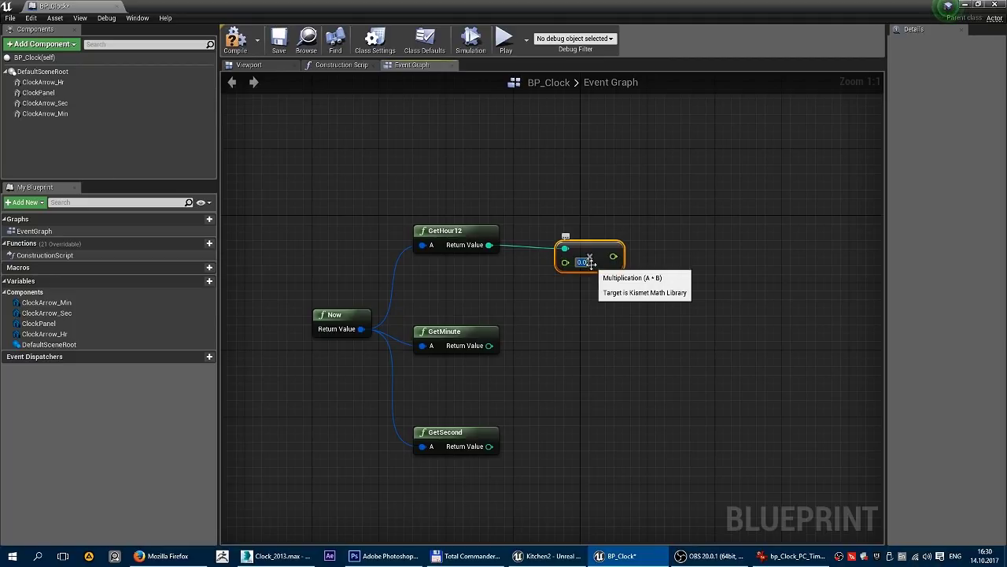
pyautogui.write('60')
# - Add a float + float node after the ×60 product and wire GetMinute's value into it
pyautogui.moveTo(611, 256)
pyautogui.mouseDown()
pyautogui.moveTo(602, 274)
pyautogui.moveTo(664, 280)
pyautogui.mouseUp()
pyautogui.write('p')
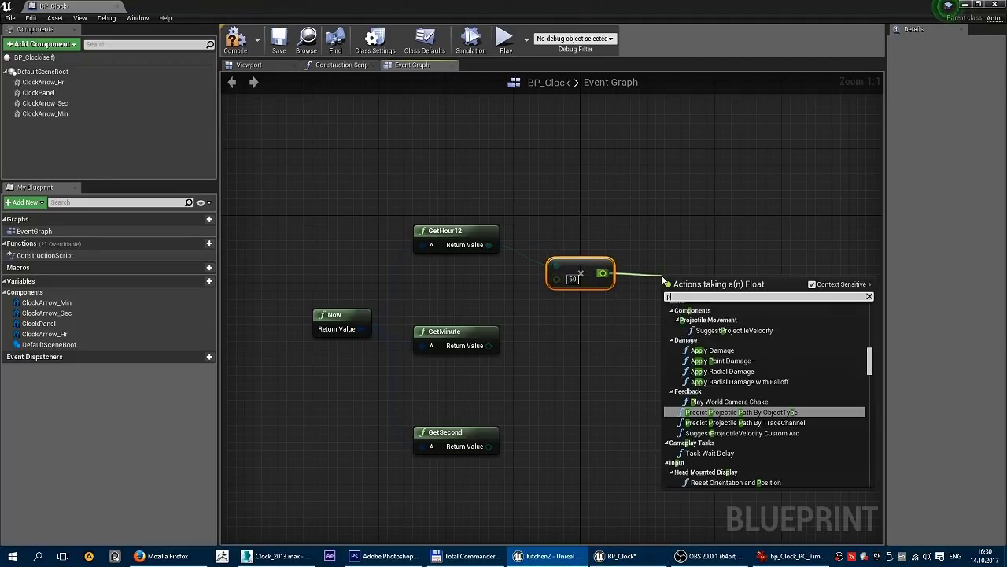
pyautogui.write('lus')
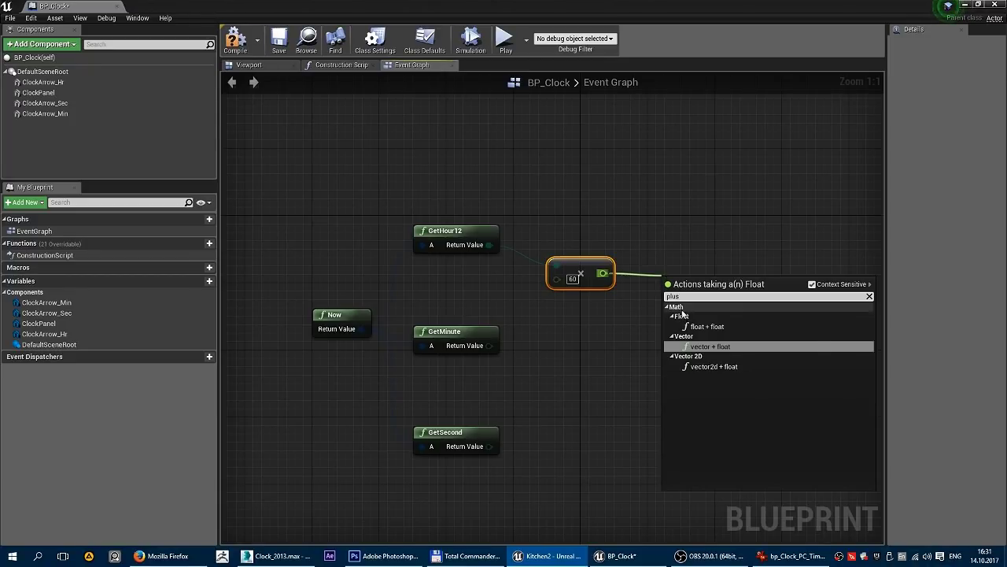
pyautogui.click(707, 327)
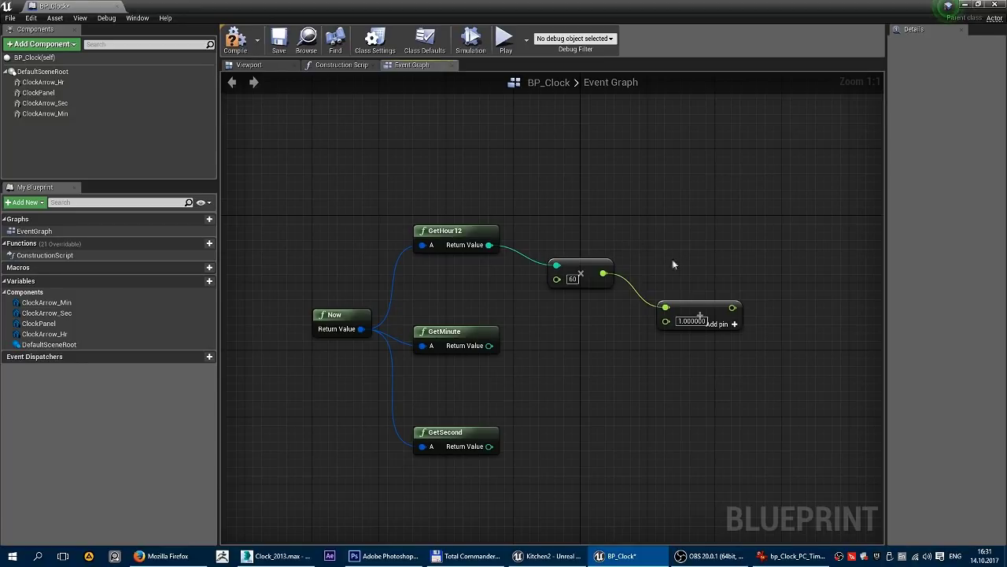
pyautogui.moveTo(716, 230); pyautogui.dragTo(638, 192, button='right')
pyautogui.click(623, 240)
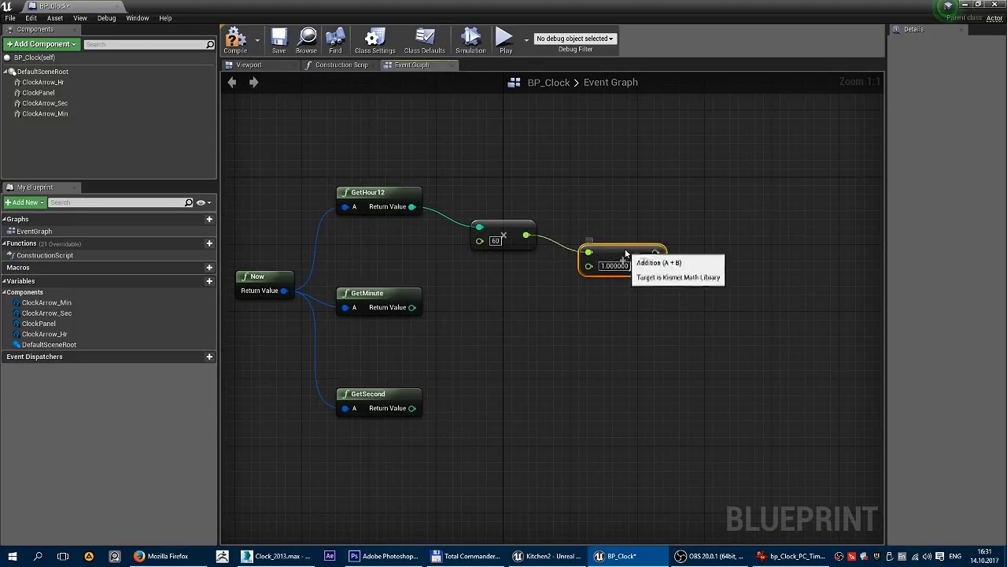
pyautogui.moveTo(735, 240); pyautogui.dragTo(659, 244, button='right')
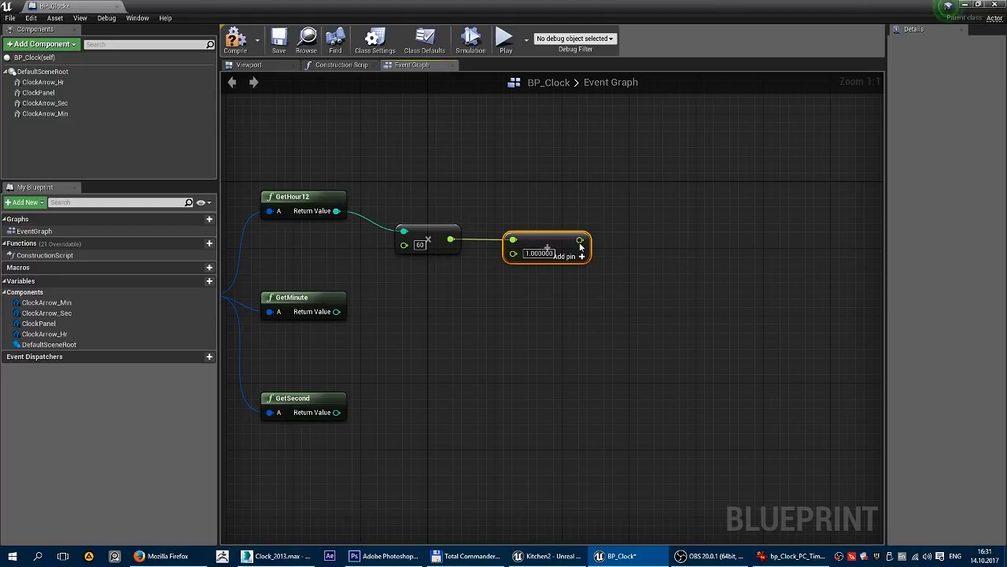
pyautogui.moveTo(468, 247)
pyautogui.mouseDown(button='right')
pyautogui.moveTo(534, 274)
pyautogui.moveTo(573, 273)
pyautogui.mouseUp(button='right')
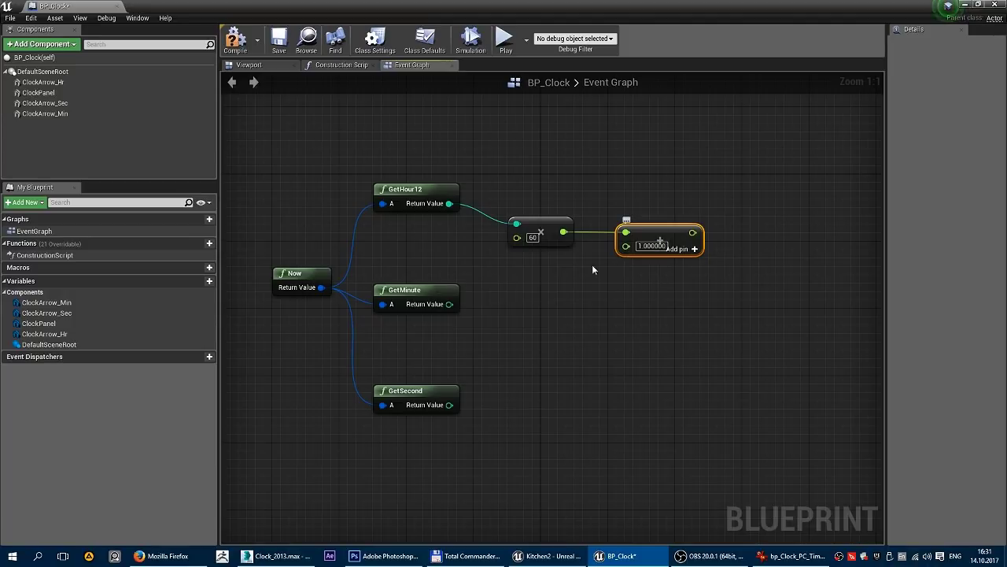
pyautogui.moveTo(449, 304); pyautogui.dragTo(618, 257)
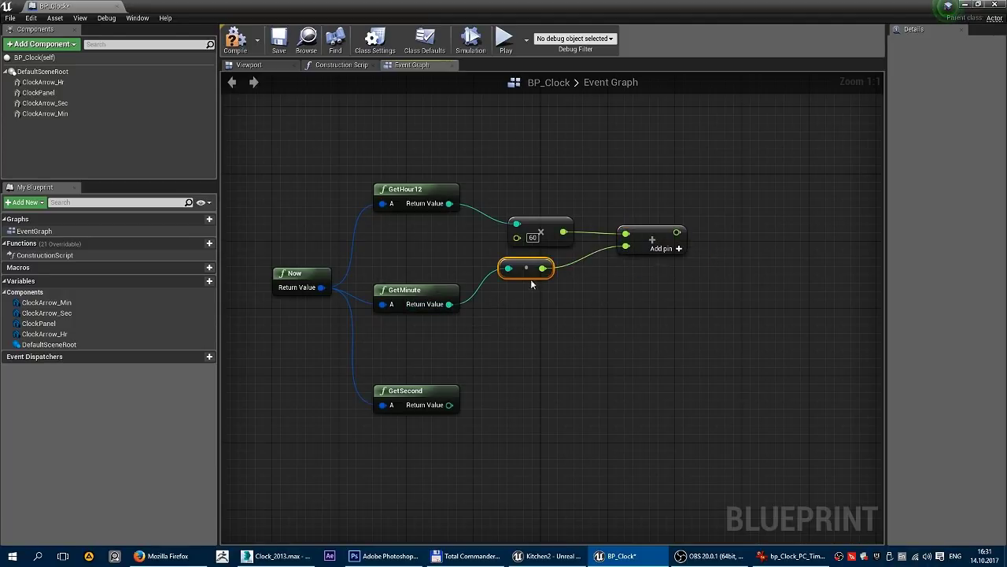
pyautogui.moveTo(702, 290); pyautogui.dragTo(592, 307, button='right')
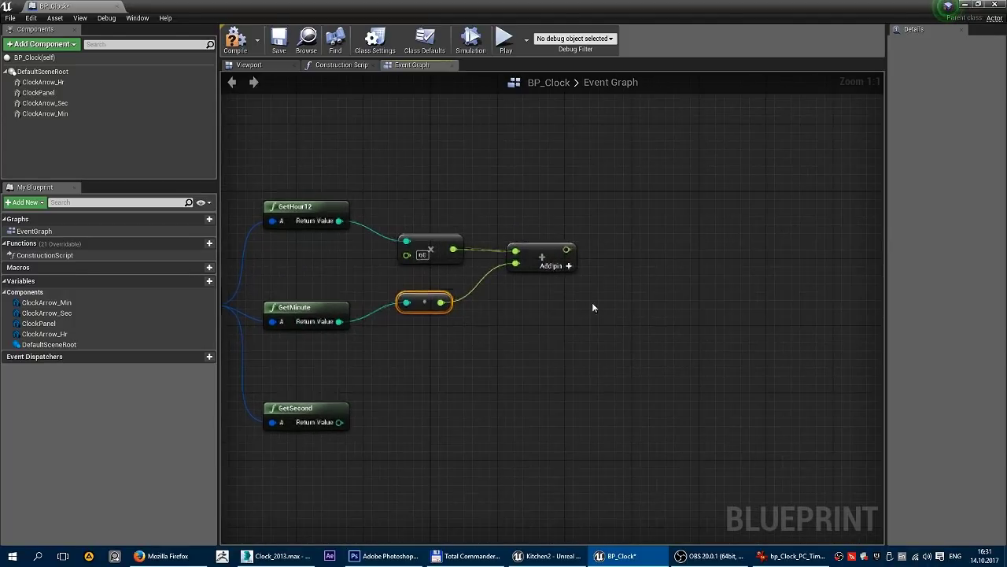
# - Multiply the hours-and-minutes sum by 60 with a float * float node
pyautogui.moveTo(564, 250); pyautogui.dragTo(611, 255)
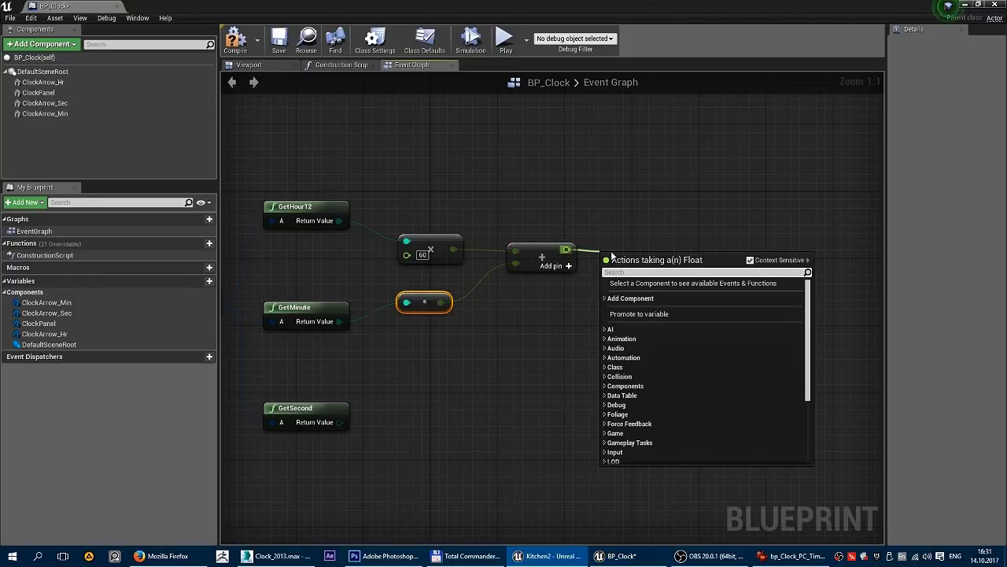
pyautogui.write('mult')
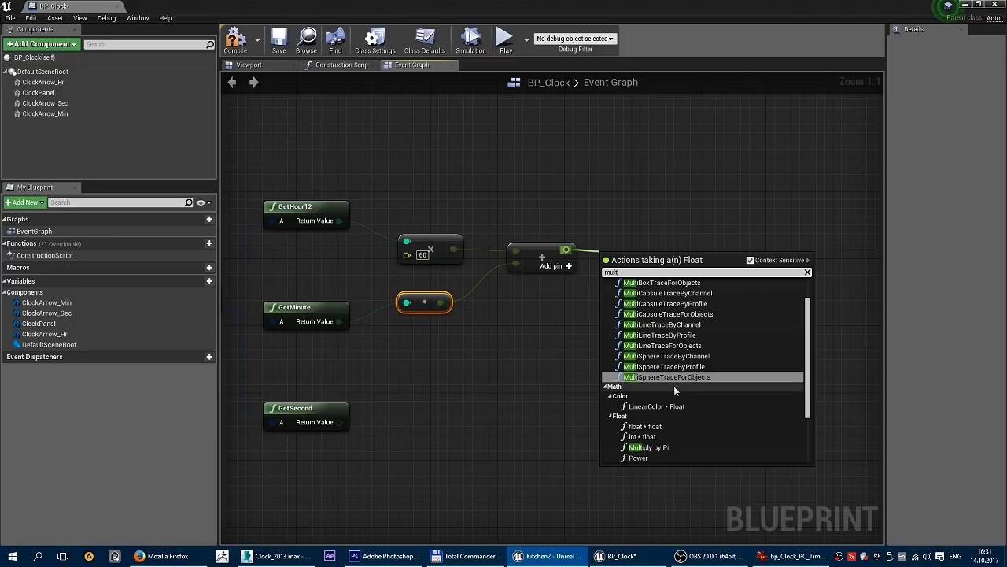
pyautogui.click(666, 426)
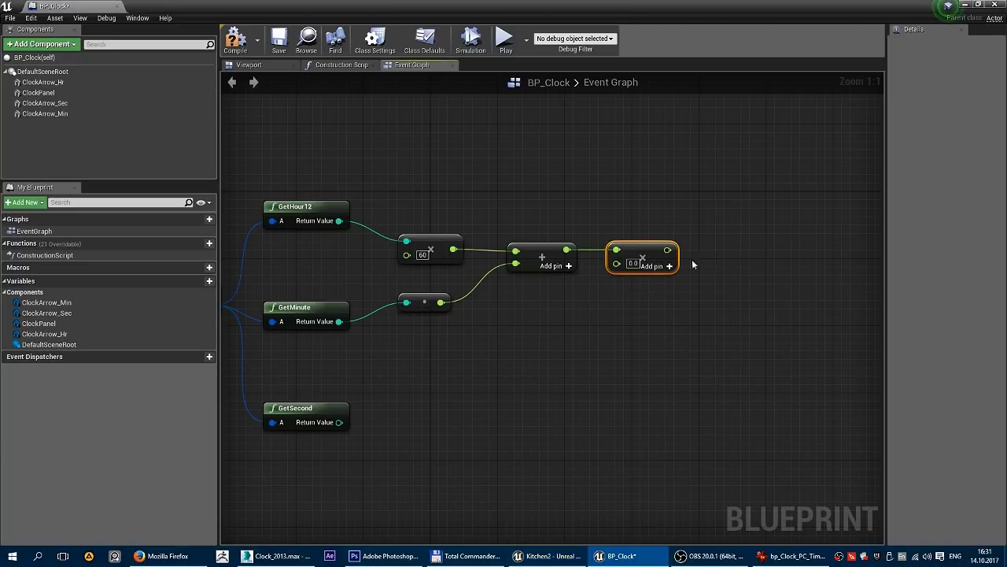
pyautogui.write('60')
pyautogui.moveTo(750, 261)
pyautogui.mouseDown(button='right')
pyautogui.moveTo(681, 254)
pyautogui.moveTo(664, 234)
pyautogui.mouseUp(button='right')
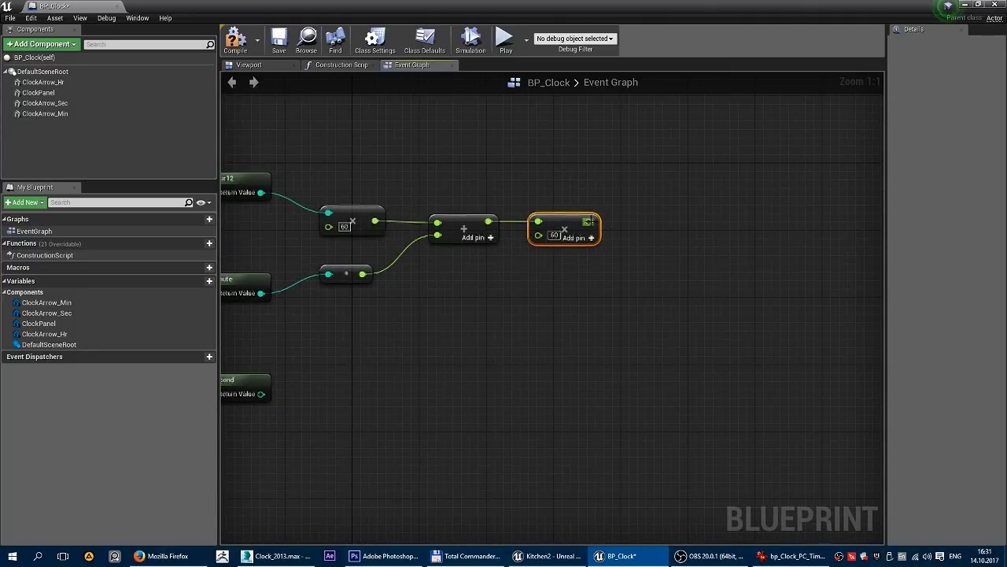
# - Add a float + float node after that product and feed GetSecond's value into it
pyautogui.moveTo(589, 221); pyautogui.dragTo(626, 237)
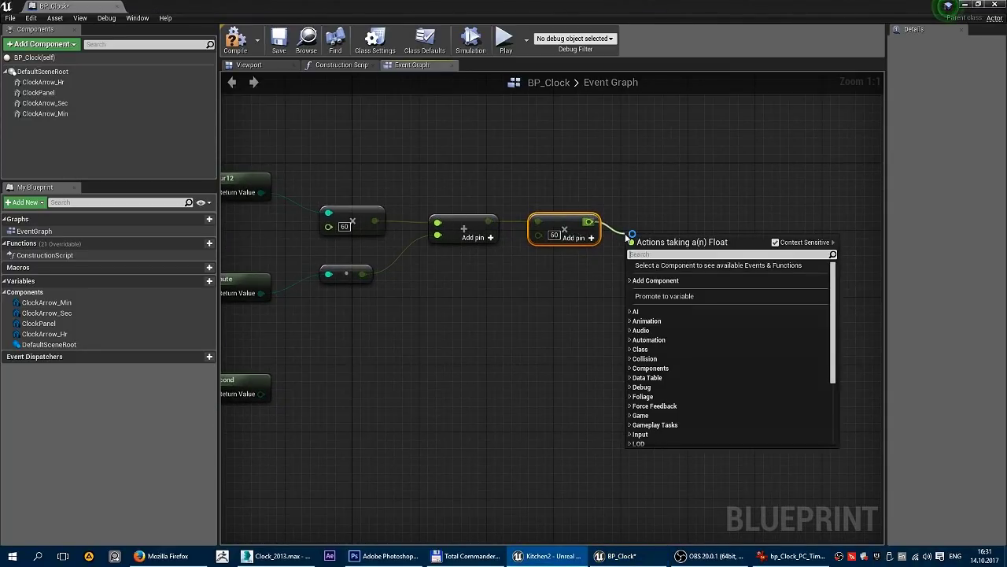
pyautogui.write('plus')
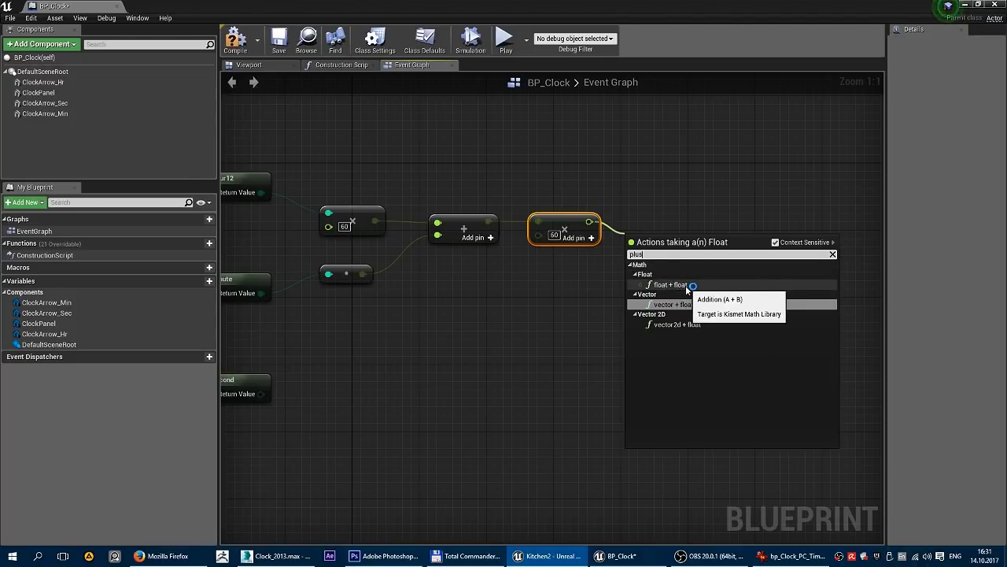
pyautogui.click(677, 285)
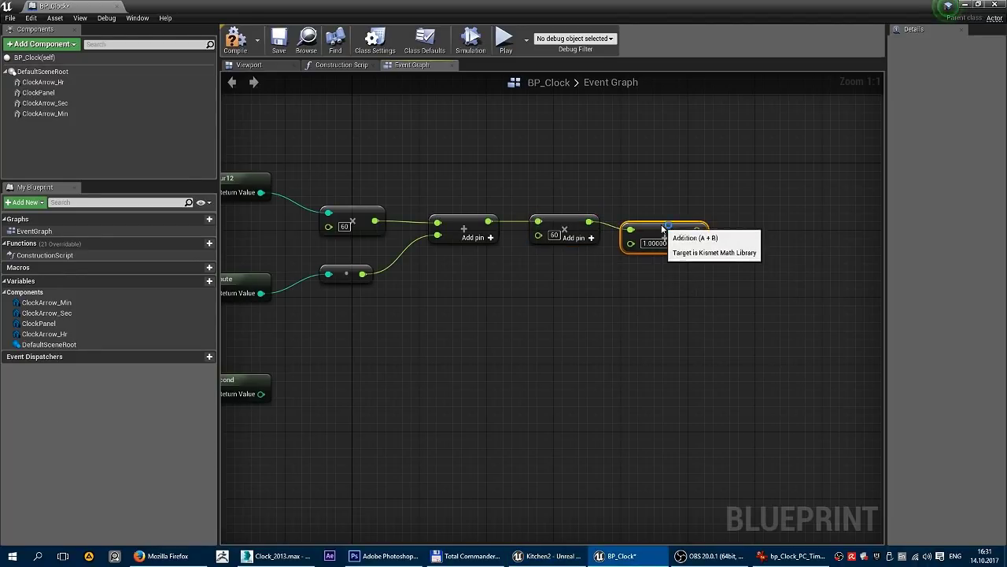
pyautogui.moveTo(664, 230); pyautogui.dragTo(734, 219, button='right')
pyautogui.moveTo(331, 383); pyautogui.dragTo(700, 233)
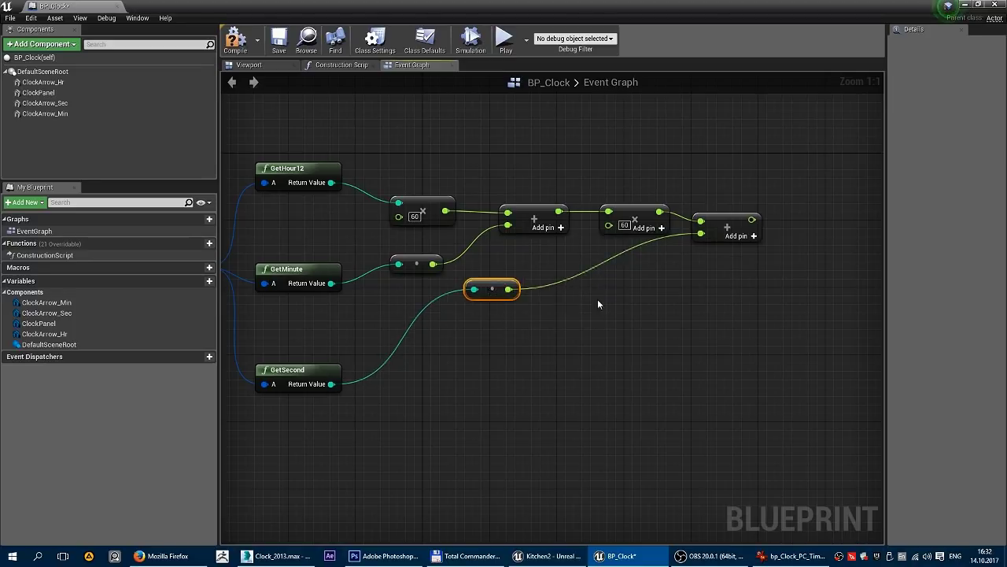
# - Add a float * float node after the final sum with multiplier 0.0083333
pyautogui.moveTo(656, 297); pyautogui.dragTo(404, 321, button='right')
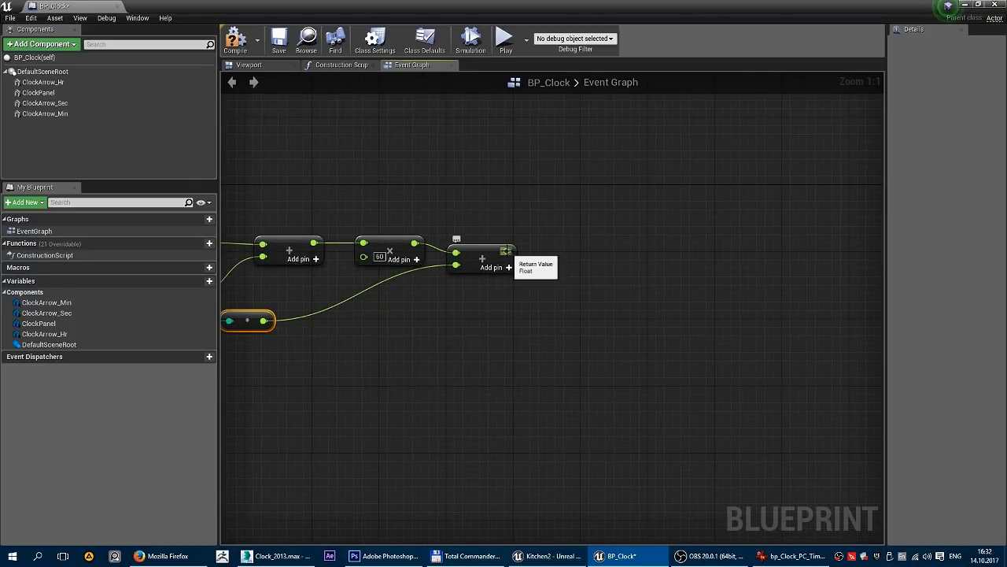
pyautogui.moveTo(508, 251); pyautogui.dragTo(557, 253)
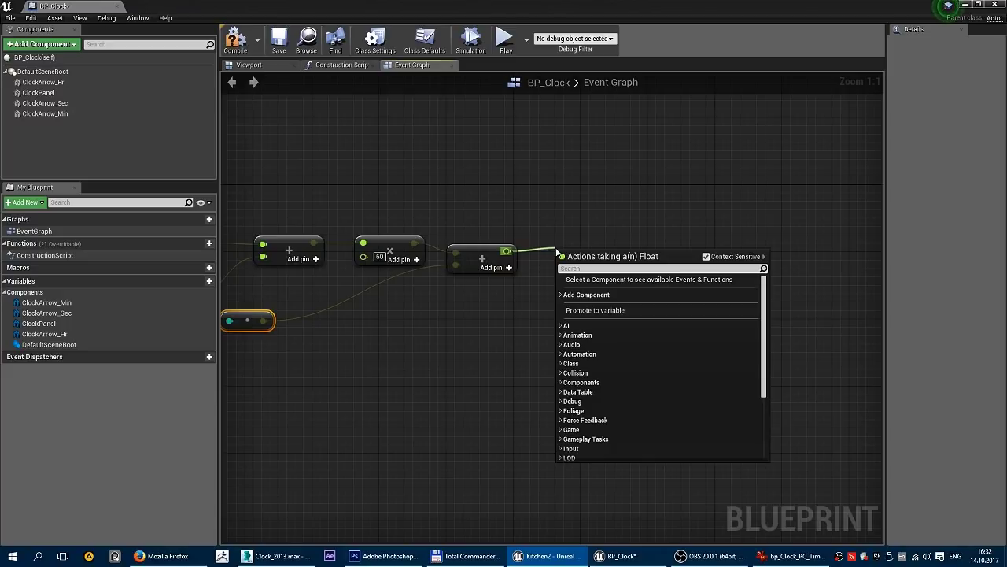
pyautogui.write('mult')
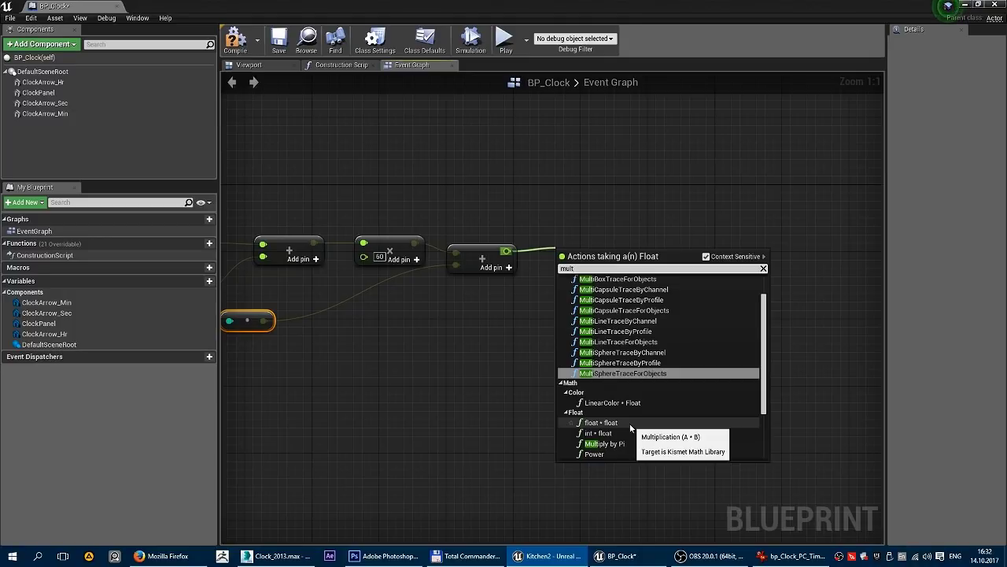
pyautogui.click(630, 428)
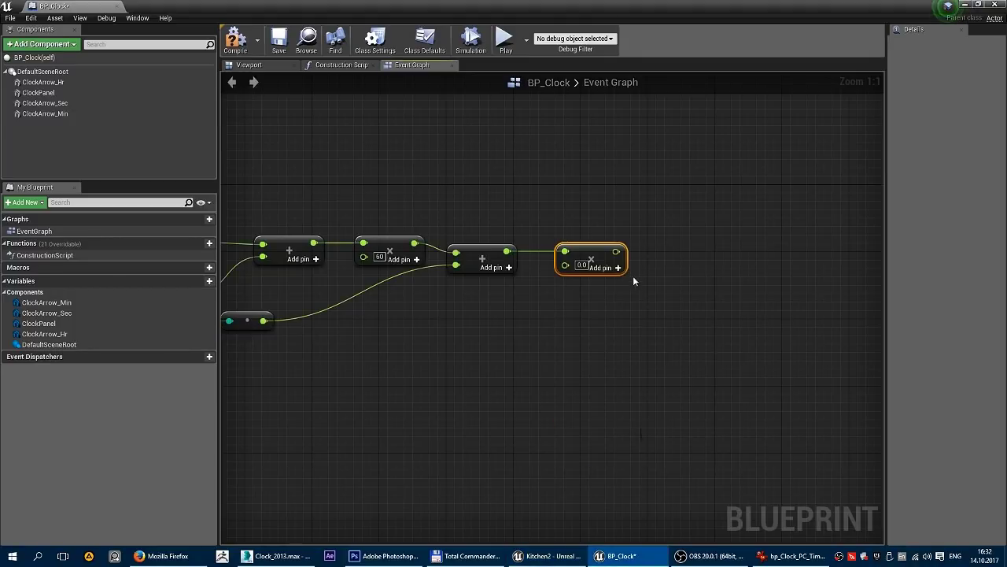
pyautogui.click(567, 267)
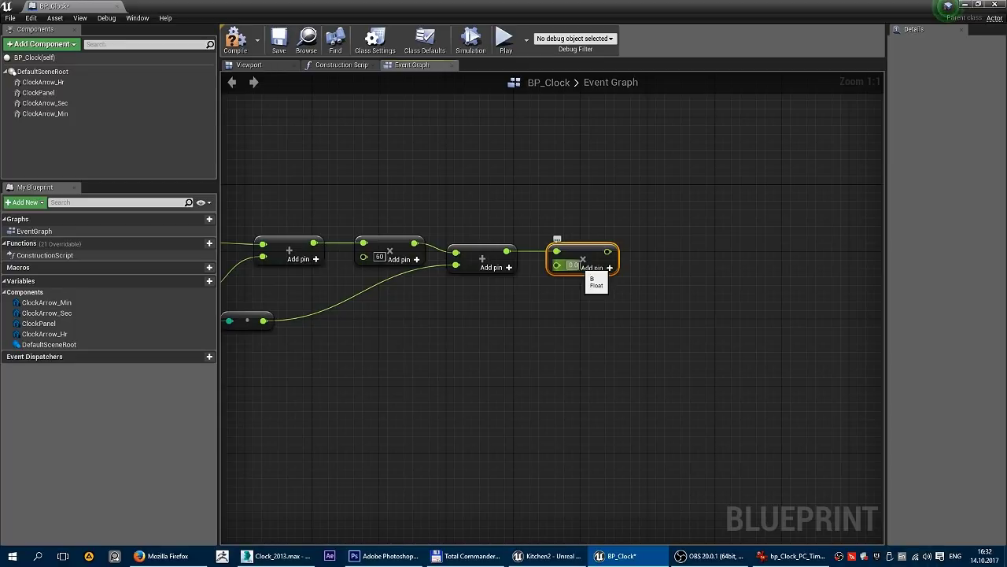
pyautogui.write('0.00833')
pyautogui.press('Return')
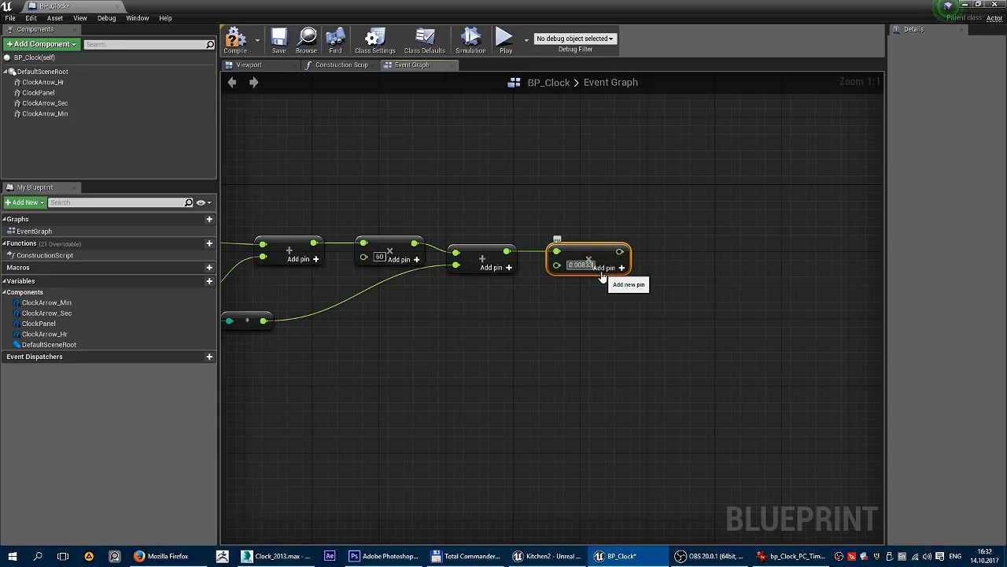
pyautogui.click(596, 265)
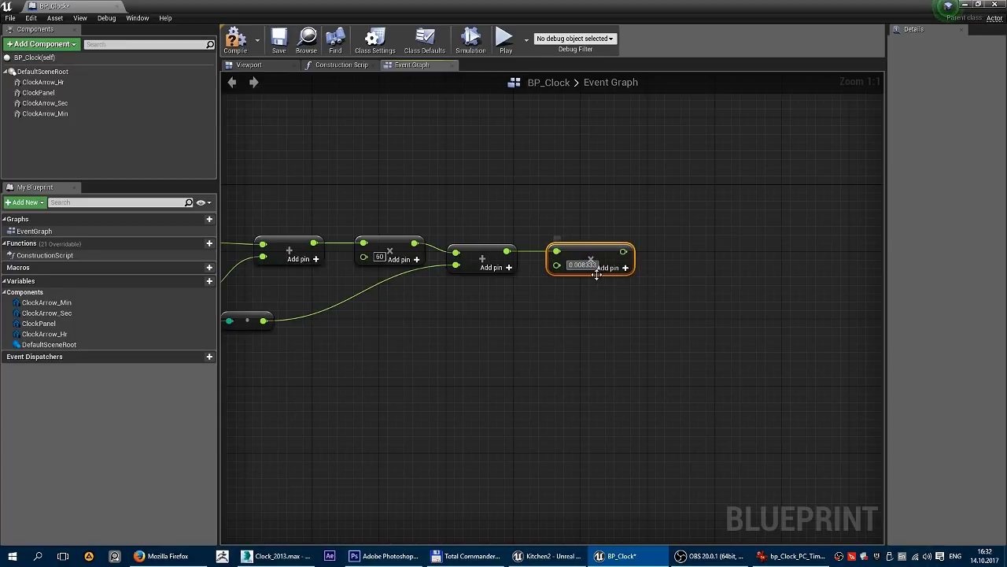
pyautogui.write('33')
pyautogui.press('Return')
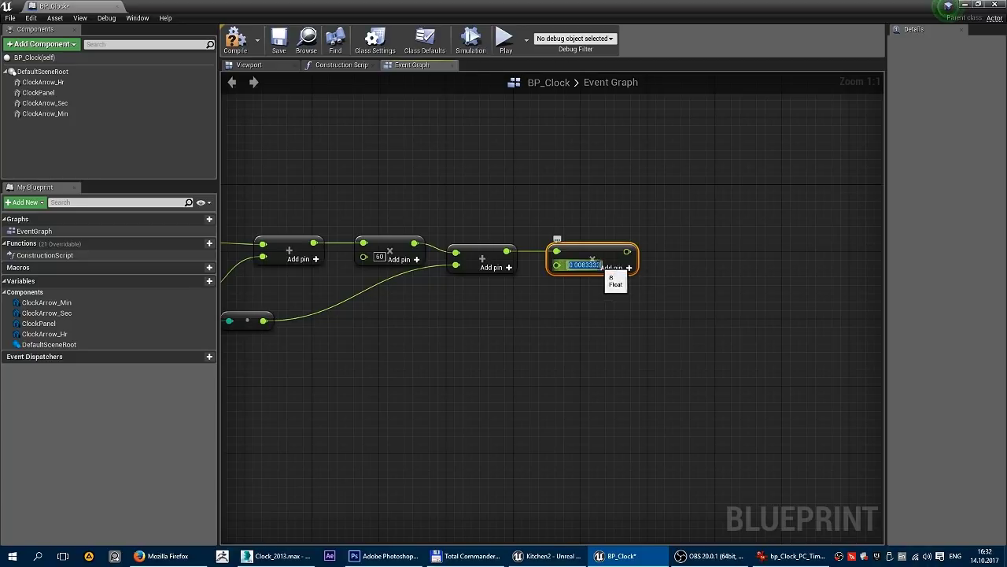
# - Copy the 0.0083333 value into Notepad for reference
pyautogui.click(592, 264)
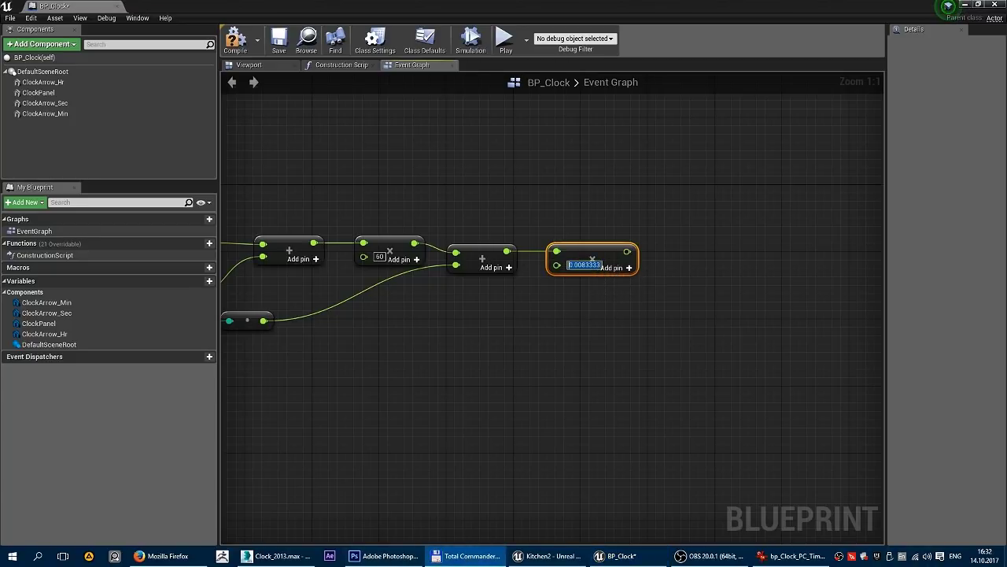
pyautogui.hotkey('ctrl', 'c')
pyautogui.hotkey('ctrl', 'v')
pyautogui.hotkey('ctrl', 'a')
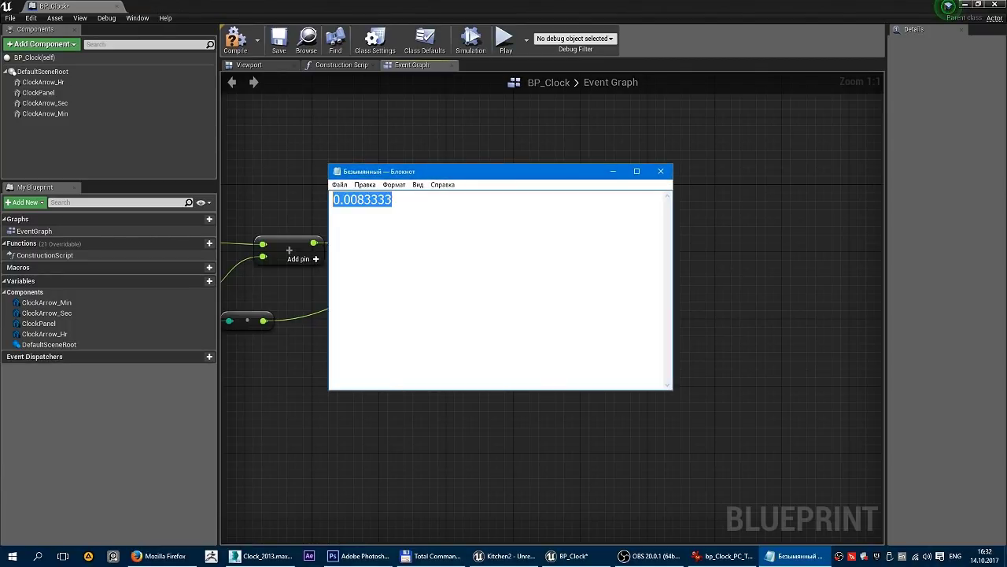
pyautogui.click(516, 111)
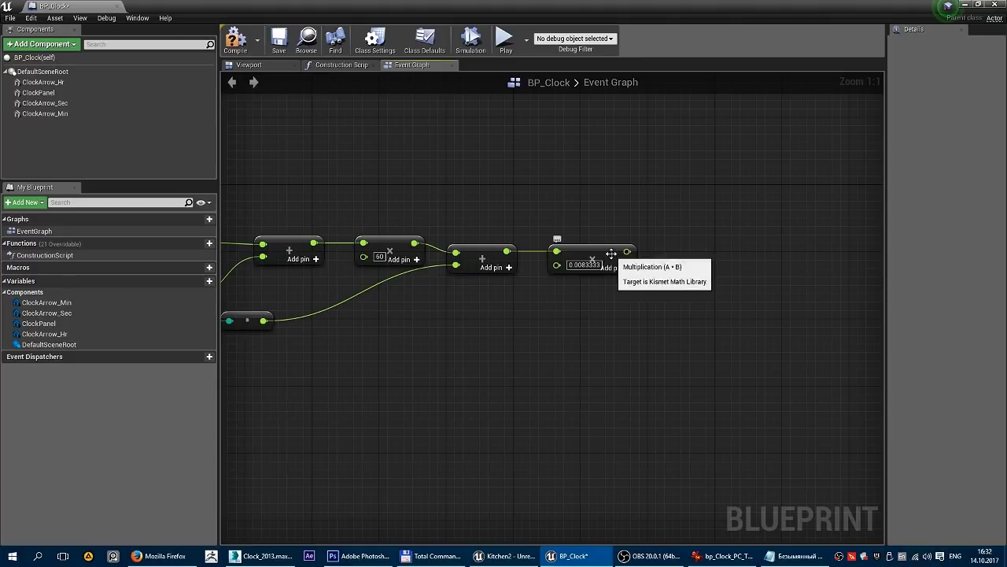
pyautogui.moveTo(610, 254); pyautogui.dragTo(601, 253)
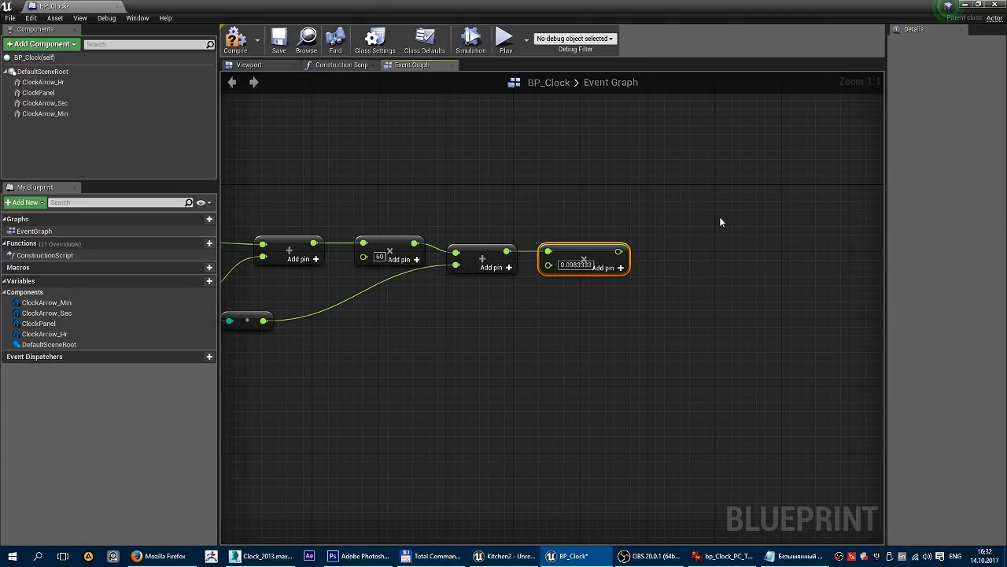
# - Add a Make Rotator taking the 0.0083333 product as Z (Yaw), then start searching SetRelativeRotation
pyautogui.rightClick(685, 228)
pyautogui.write('Make')
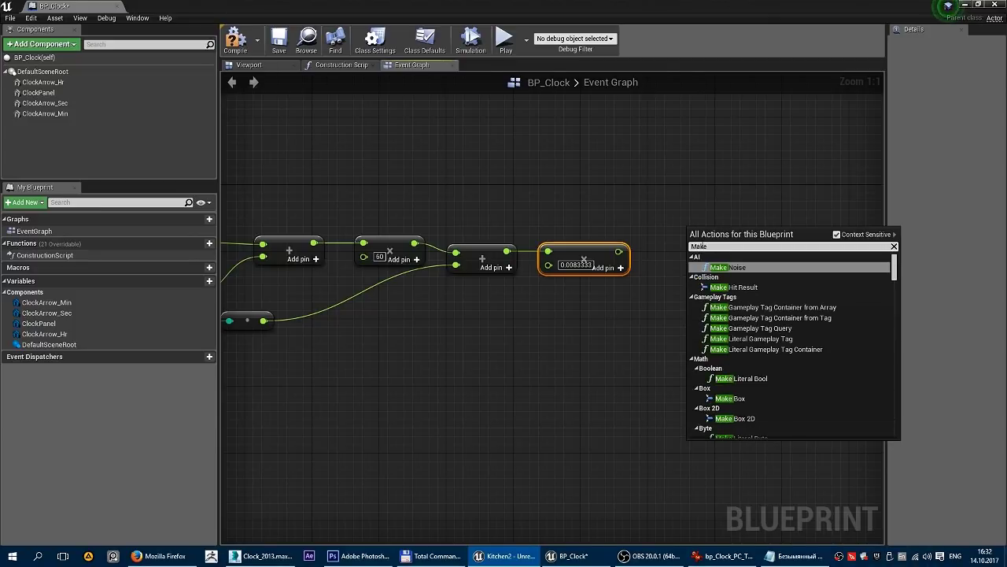
pyautogui.write(' Rotat')
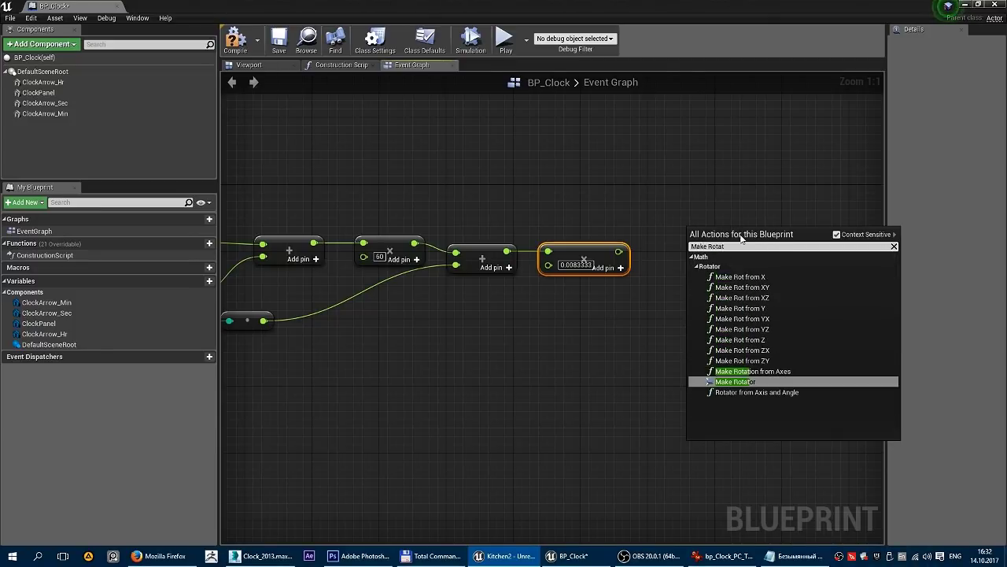
pyautogui.click(725, 382)
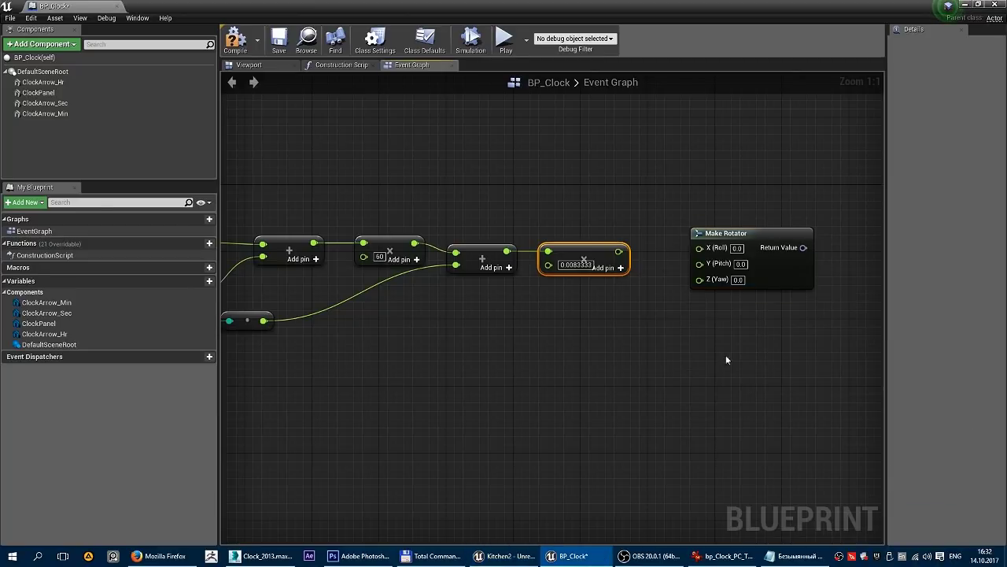
pyautogui.moveTo(751, 237); pyautogui.dragTo(715, 246)
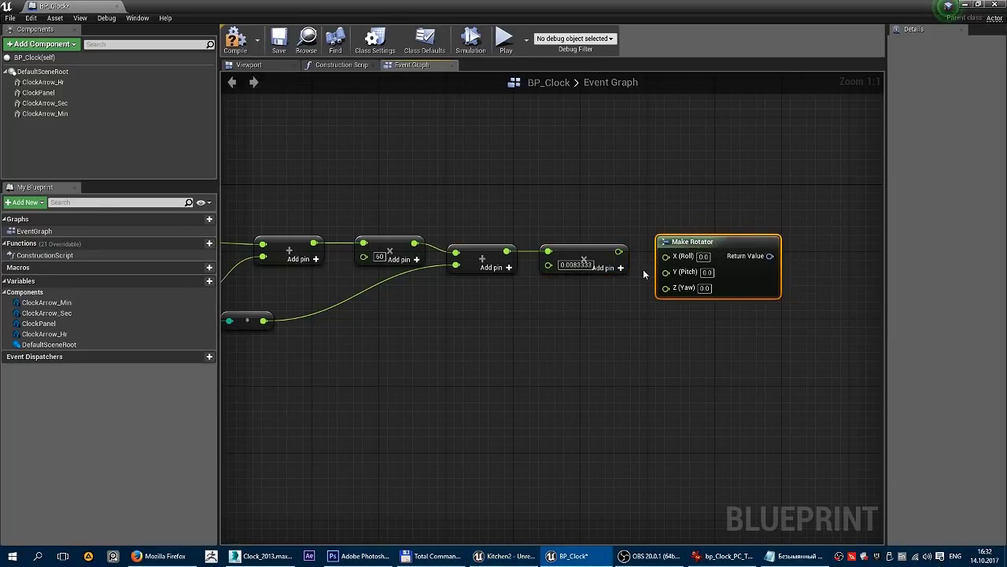
pyautogui.moveTo(666, 288); pyautogui.dragTo(619, 251)
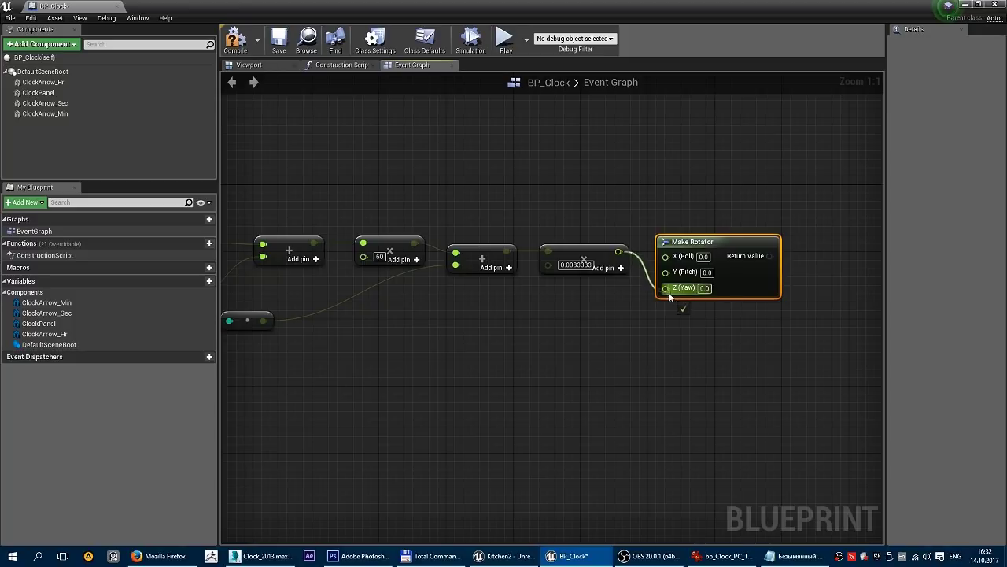
pyautogui.moveTo(794, 315); pyautogui.dragTo(594, 323, button='right')
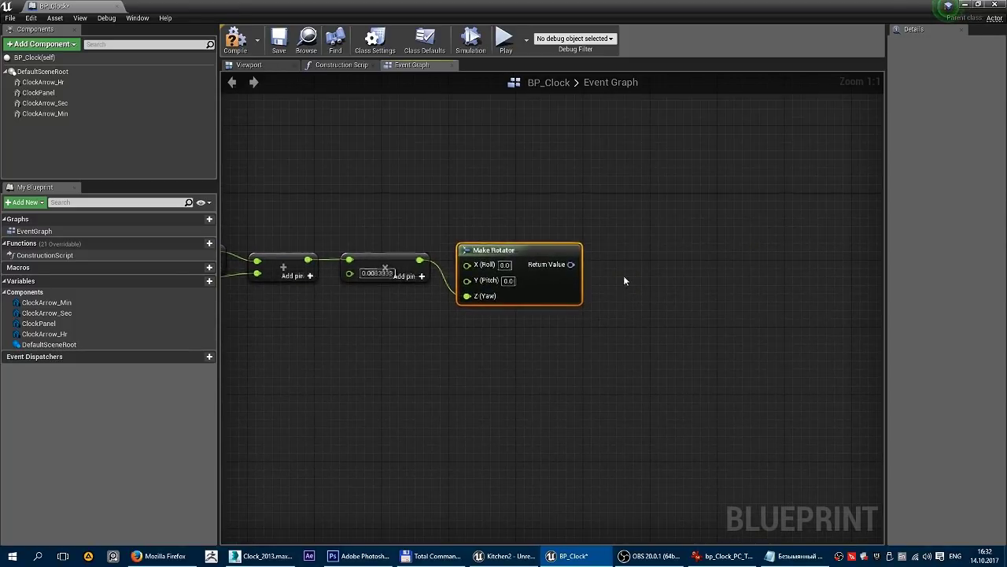
pyautogui.rightClick(672, 233)
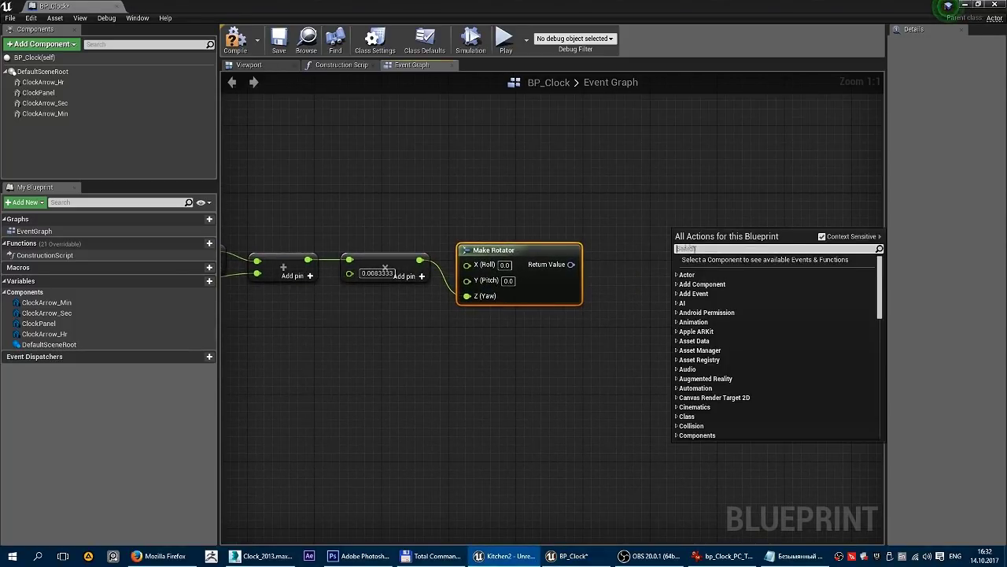
pyautogui.write('Set')
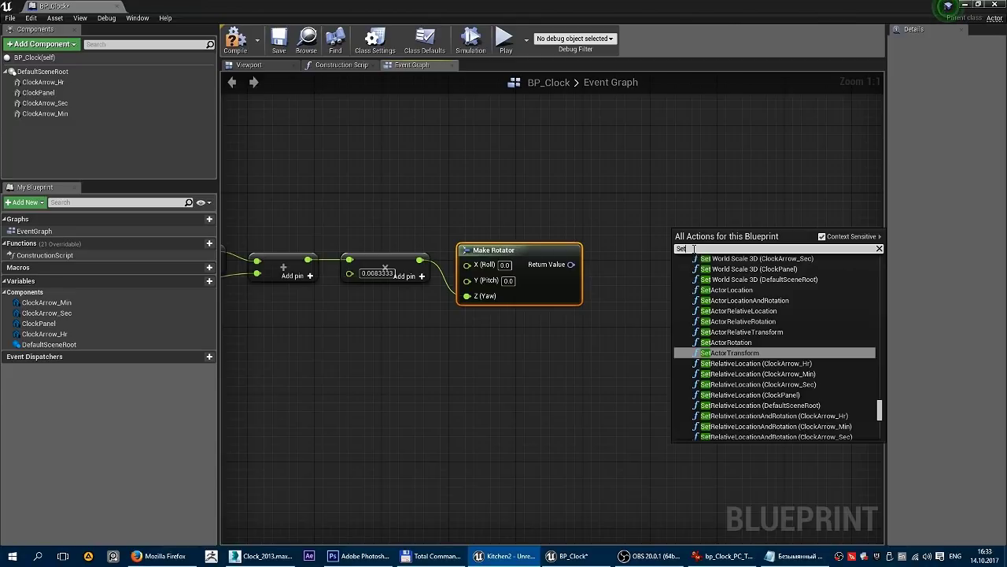
pyautogui.write('Ra')
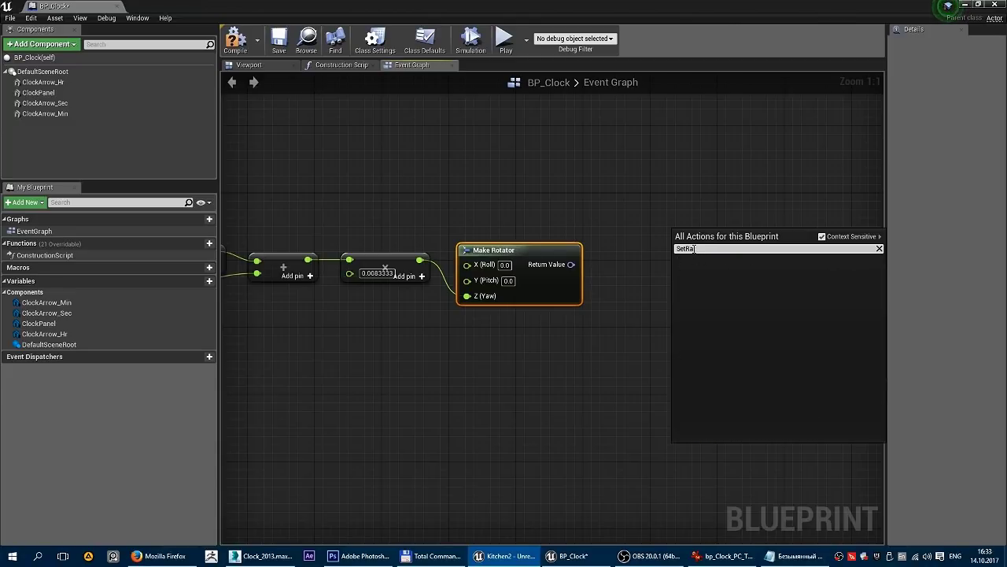
# - Add a SetRelativeRotation node targeting the ClockArrow_Hr component
pyautogui.press('BackSpace')
pyautogui.write('etR')
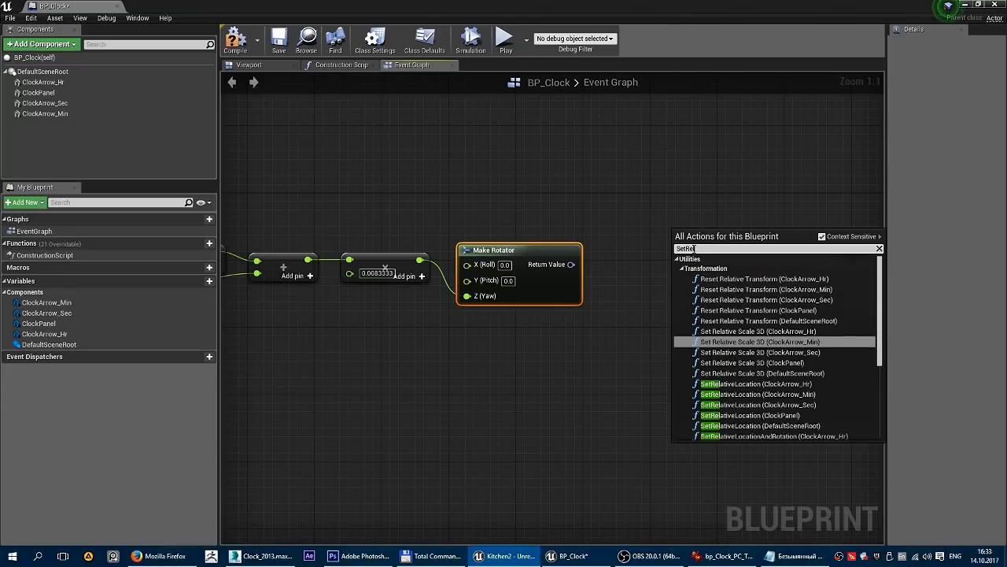
pyautogui.write('e')
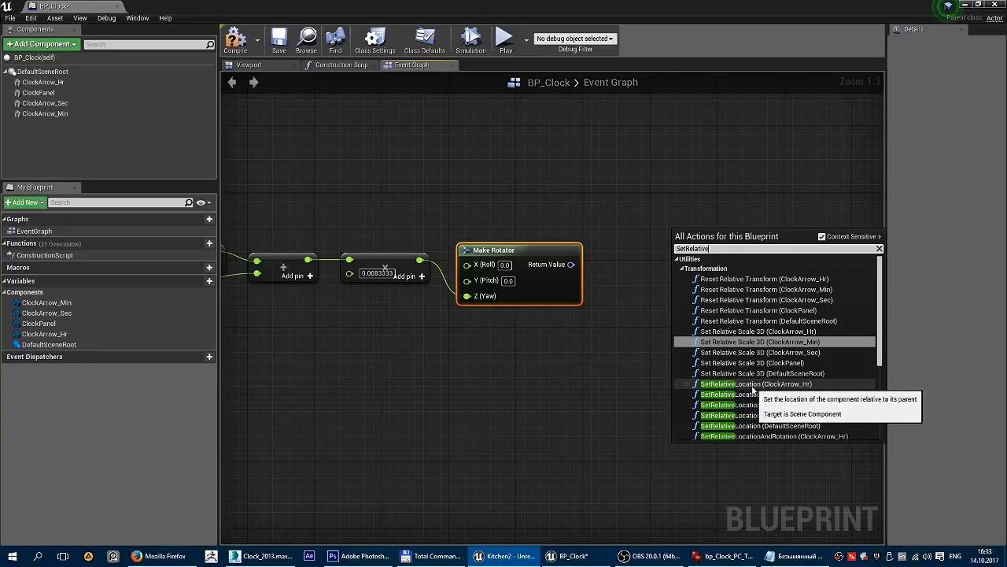
pyautogui.scroll(-1, 779, 394)
pyautogui.scroll(-2, 779, 393)
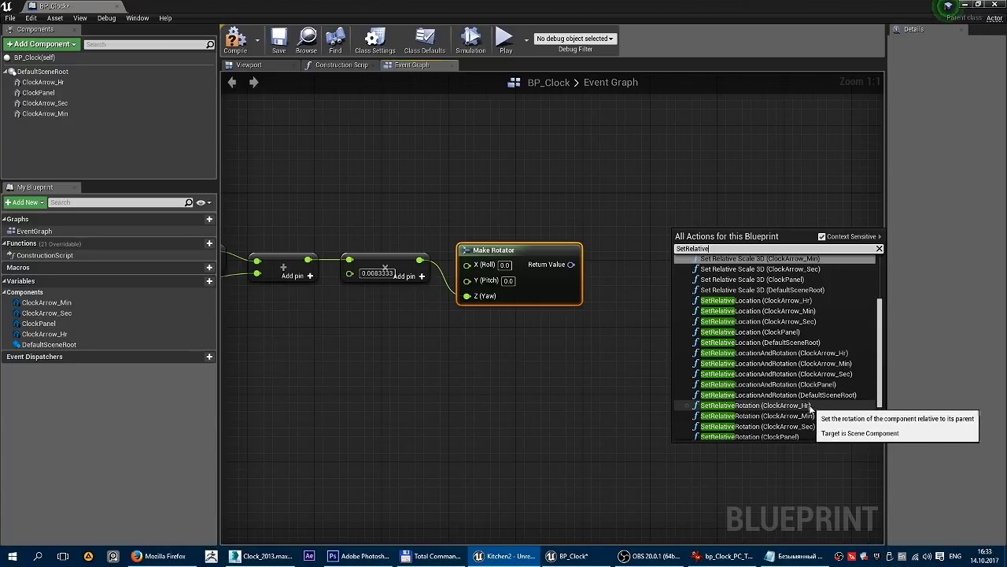
pyautogui.click(809, 405)
pyautogui.moveTo(743, 245); pyautogui.dragTo(734, 253)
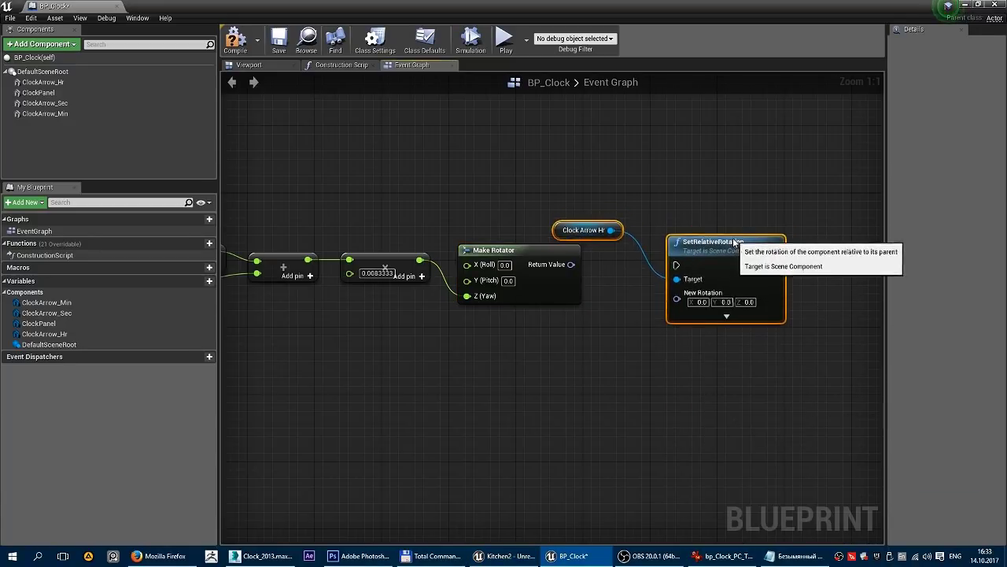
pyautogui.moveTo(602, 230); pyautogui.dragTo(590, 281)
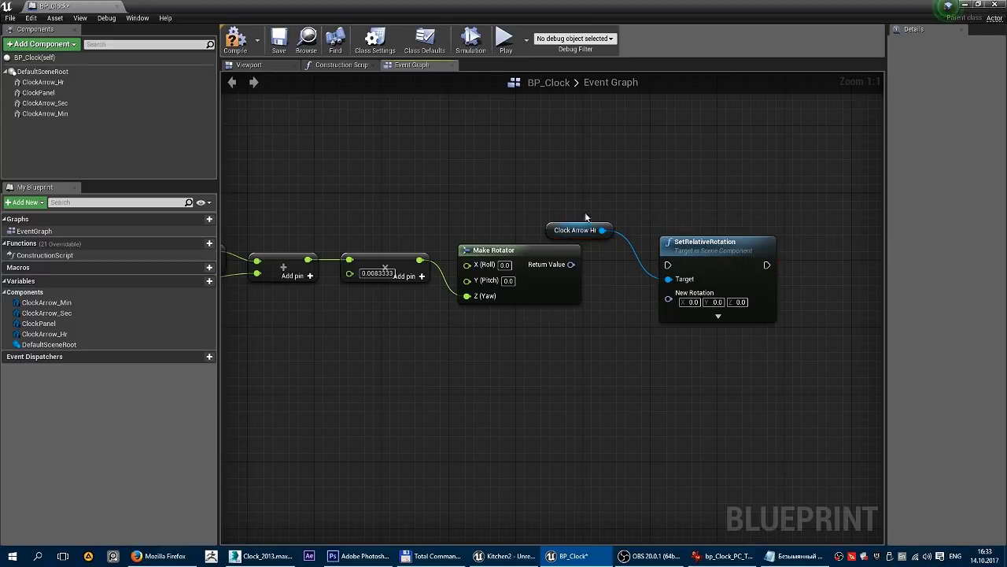
# - Tidy the Clock Arrow Hr getter and wire Make Rotator's result into New Rotation
pyautogui.press('Escape')
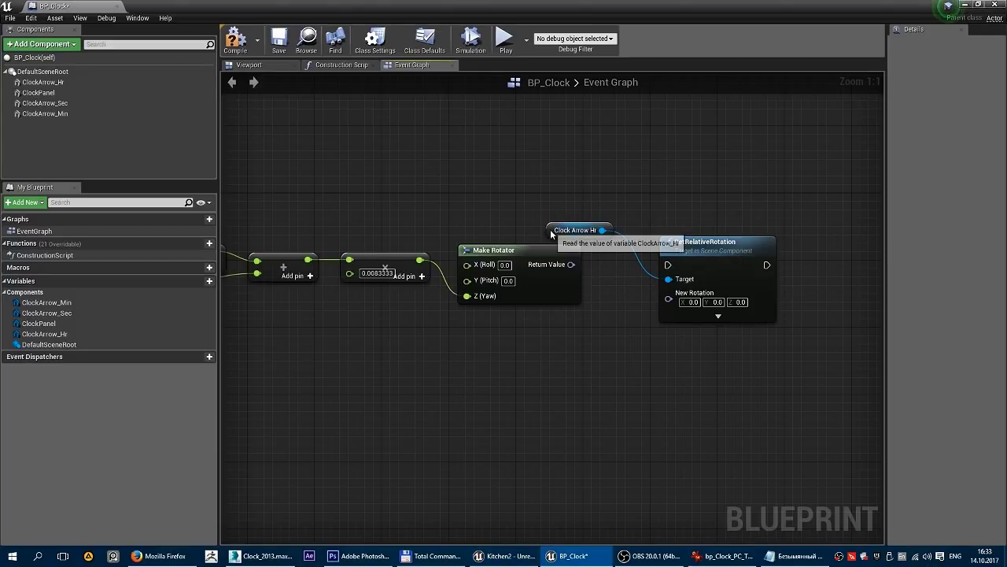
pyautogui.moveTo(553, 233); pyautogui.dragTo(572, 330)
pyautogui.click(665, 212)
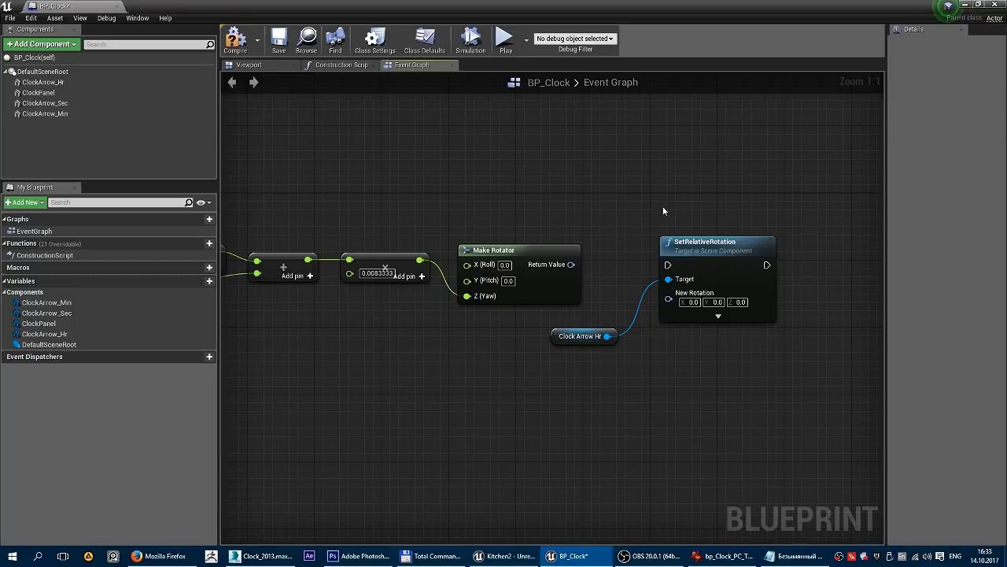
pyautogui.moveTo(680, 218); pyautogui.dragTo(602, 194, button='right')
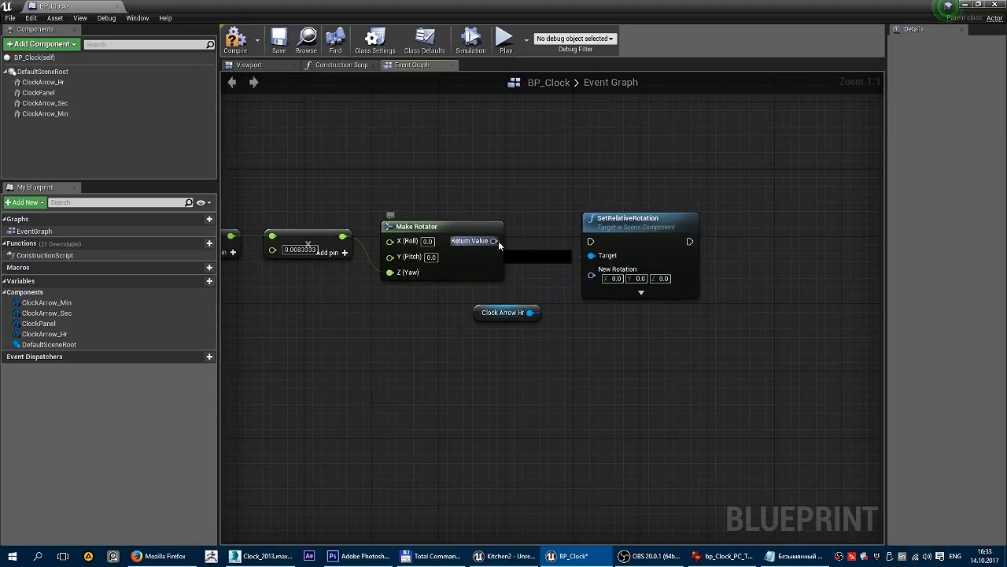
pyautogui.moveTo(494, 241); pyautogui.dragTo(594, 281)
pyautogui.moveTo(639, 225); pyautogui.dragTo(630, 208)
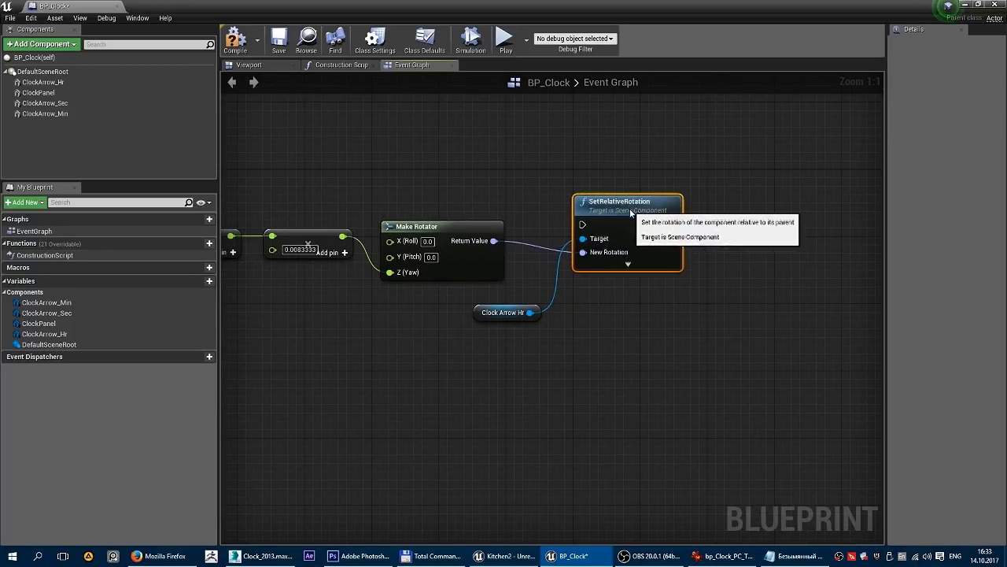
pyautogui.moveTo(606, 189); pyautogui.dragTo(622, 270, button='right')
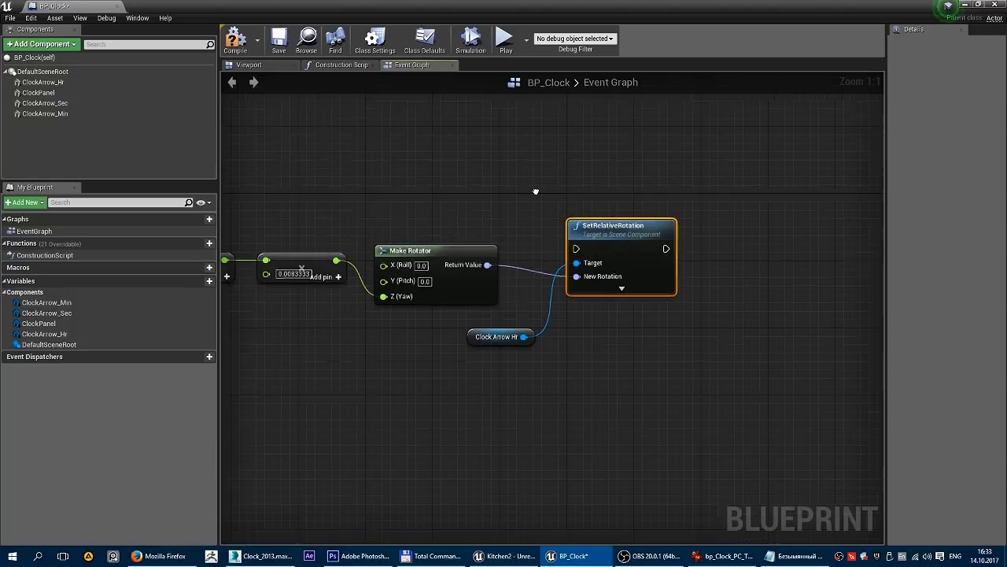
# - Add an Event Tick node and connect it to the hour hand's SetRelativeRotation
pyautogui.rightClick(509, 228)
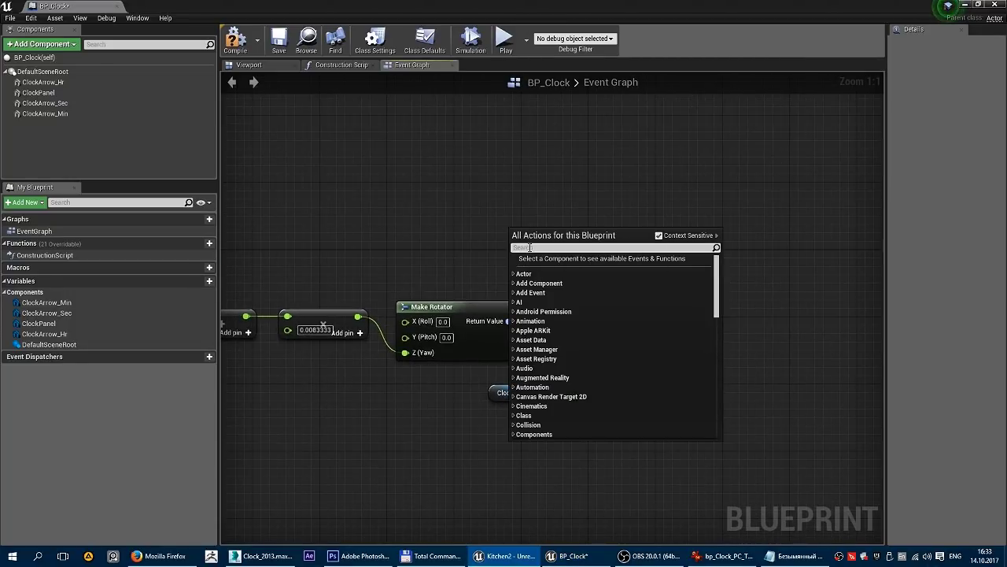
pyautogui.write('Event')
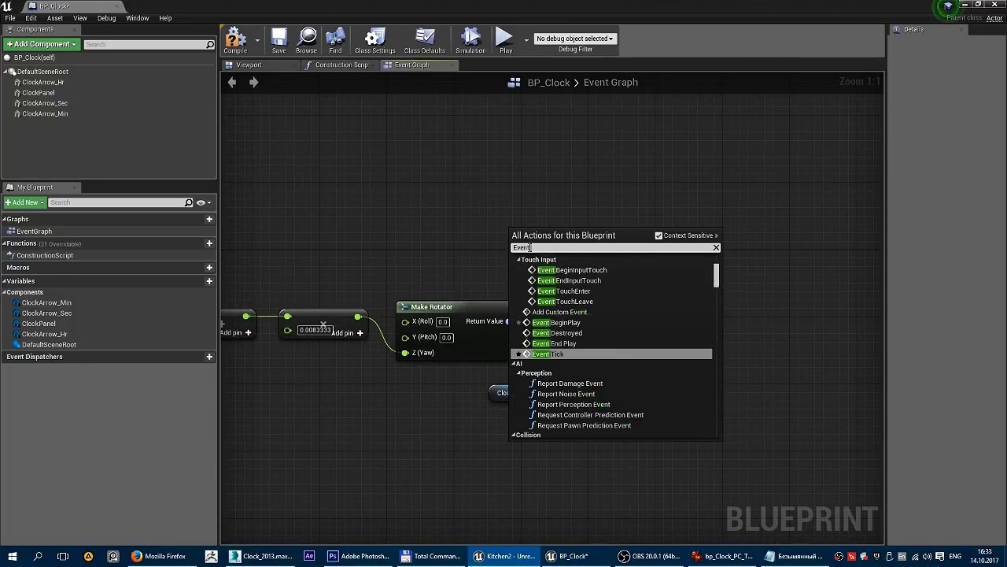
pyautogui.write('Tick')
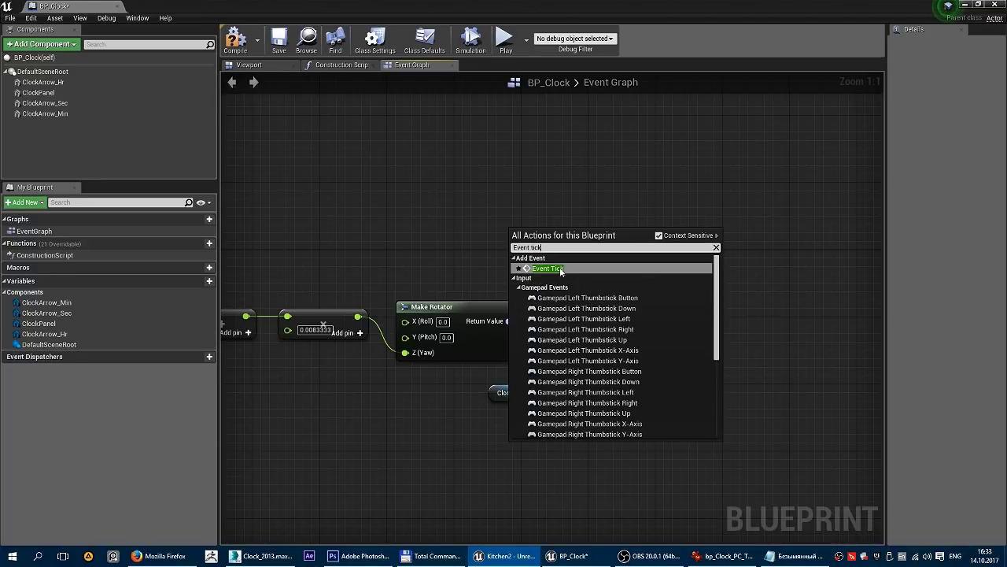
pyautogui.click(561, 269)
pyautogui.moveTo(558, 246); pyautogui.dragTo(597, 304)
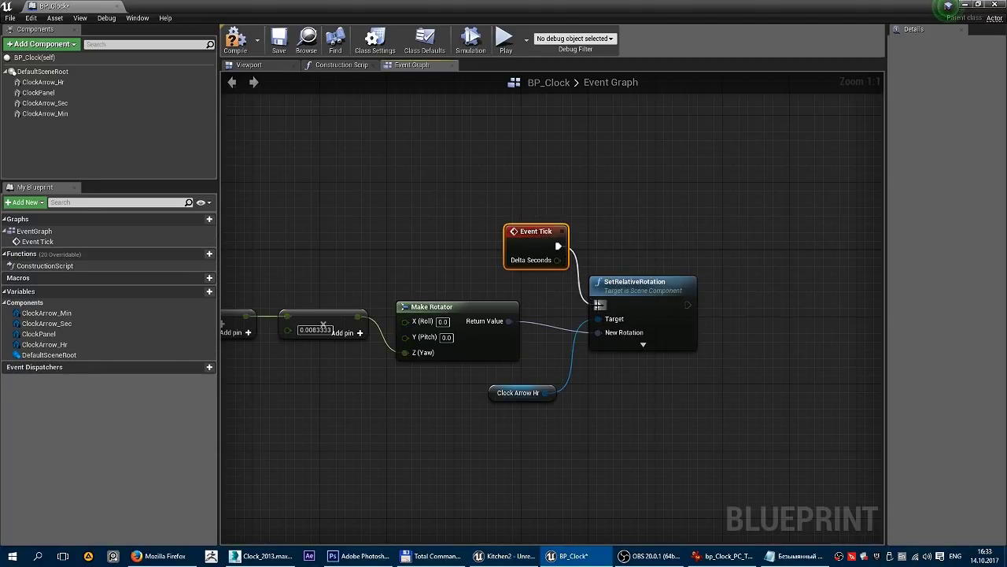
# - Arrange Event Tick, the rotation node and getter, then review the whole time-to-rotation chain
pyautogui.moveTo(644, 281); pyautogui.dragTo(678, 273)
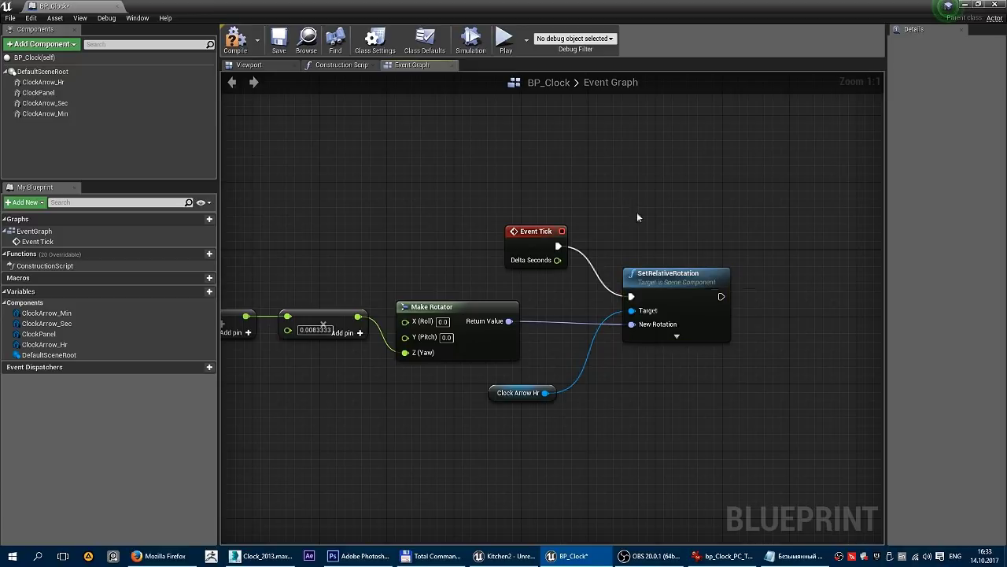
pyautogui.moveTo(667, 183); pyautogui.dragTo(606, 123, button='right')
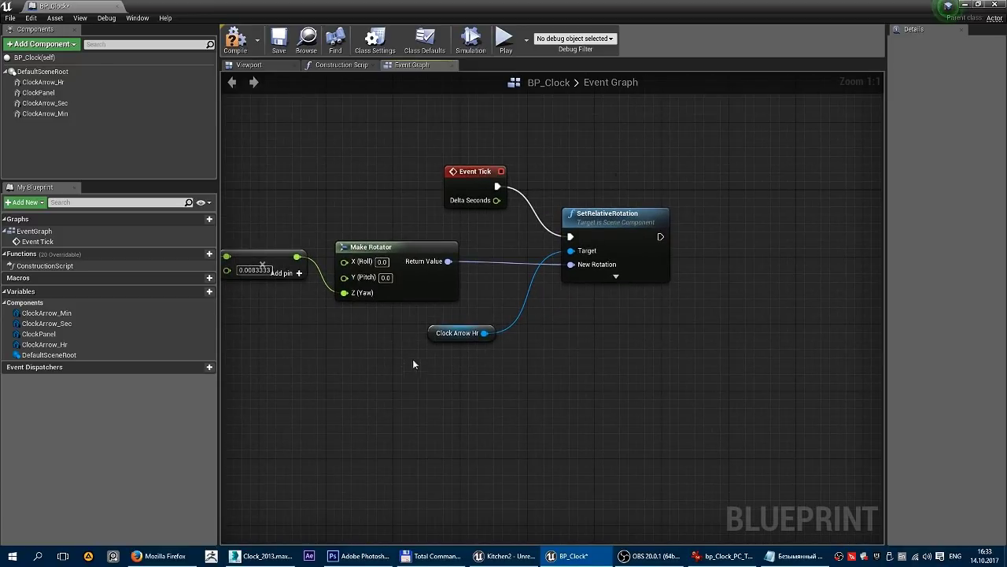
pyautogui.moveTo(454, 334); pyautogui.dragTo(498, 252)
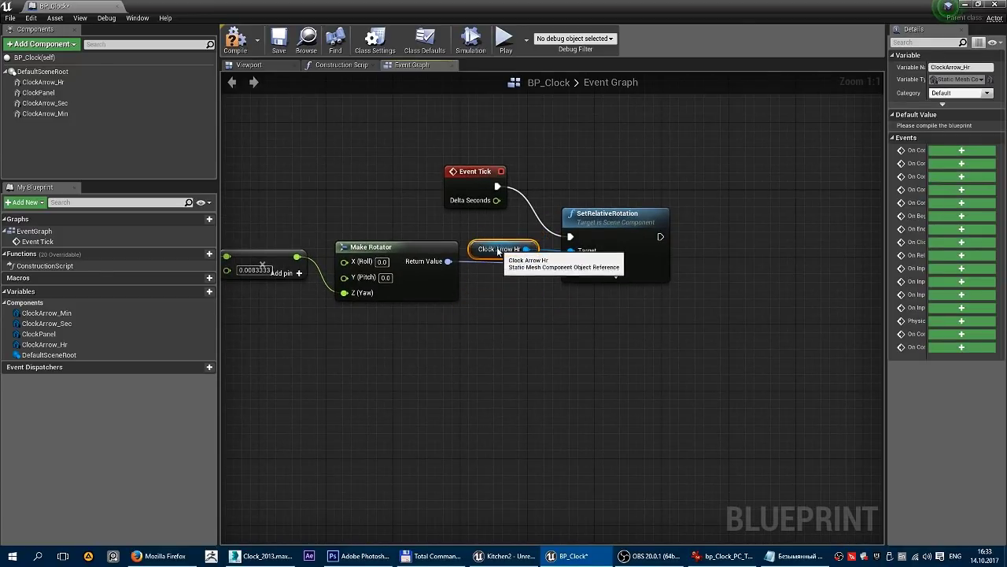
pyautogui.click(606, 167)
pyautogui.moveTo(515, 345); pyautogui.dragTo(635, 342, button='right')
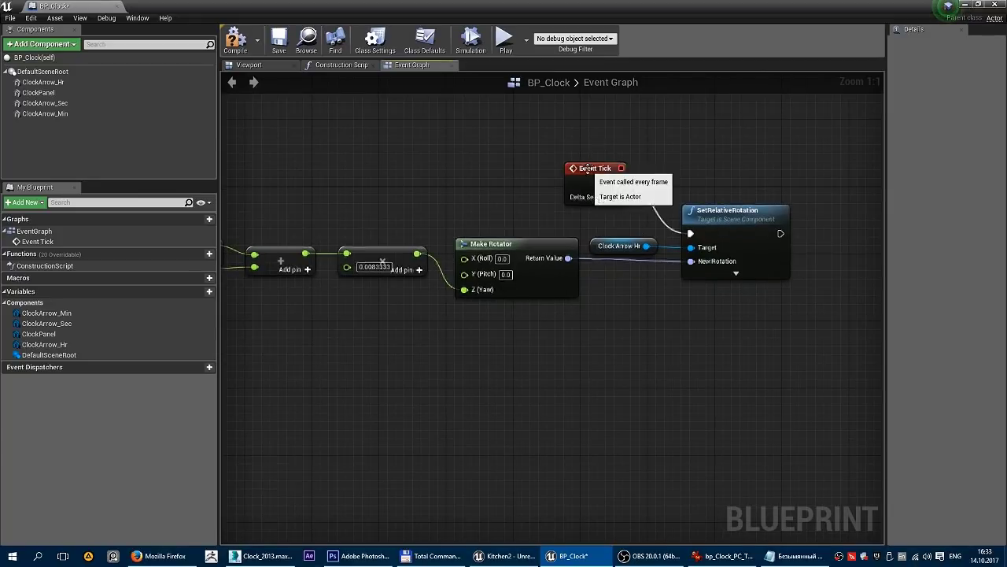
pyautogui.moveTo(587, 171); pyautogui.dragTo(612, 196)
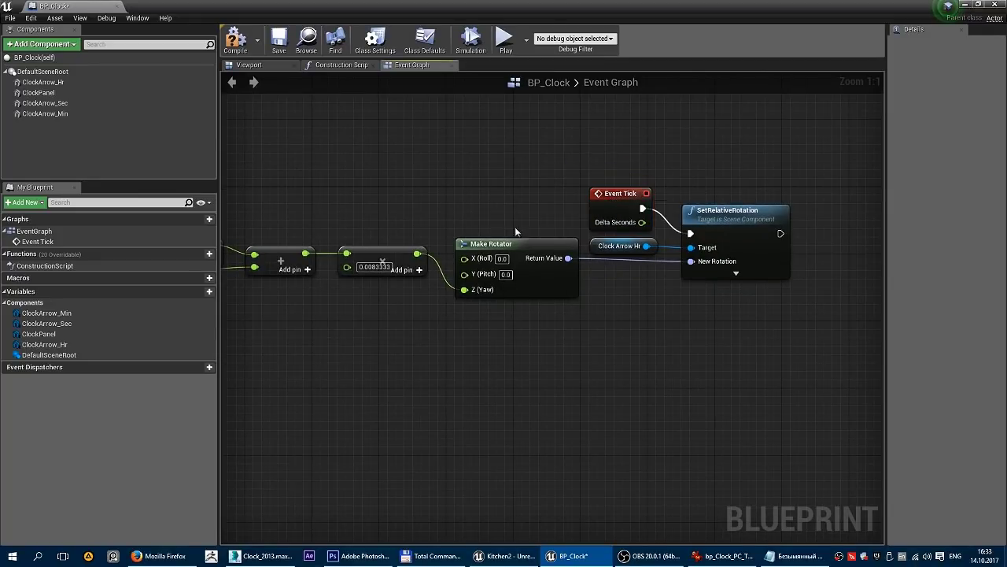
pyautogui.scroll(-1, 514, 227)
pyautogui.moveTo(569, 211); pyautogui.dragTo(699, 285, button='right')
pyautogui.scroll(-1, 699, 285)
pyautogui.moveTo(628, 287); pyautogui.dragTo(695, 287, button='right')
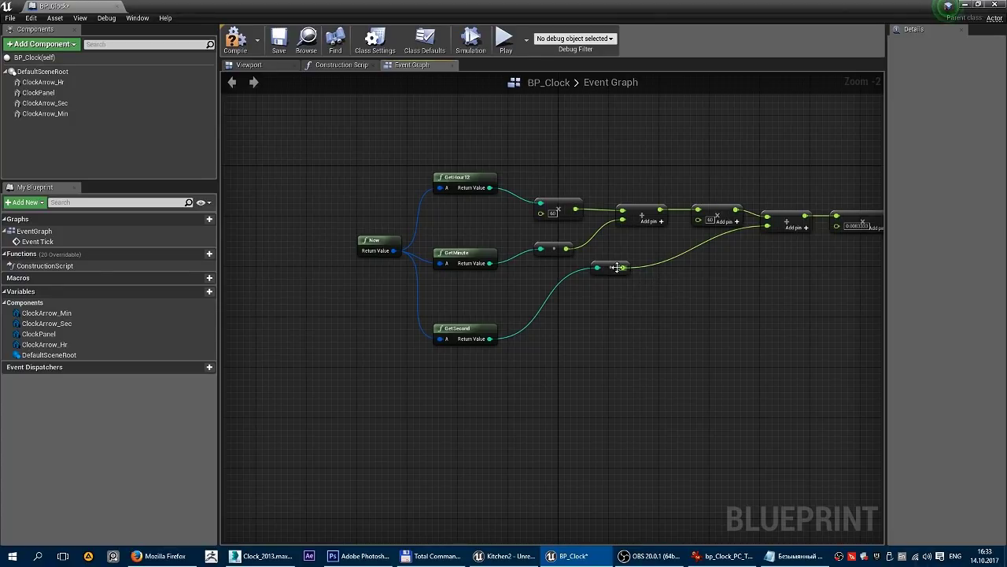
pyautogui.moveTo(643, 266); pyautogui.dragTo(428, 329, button='right')
pyautogui.scroll(-1, 512, 319)
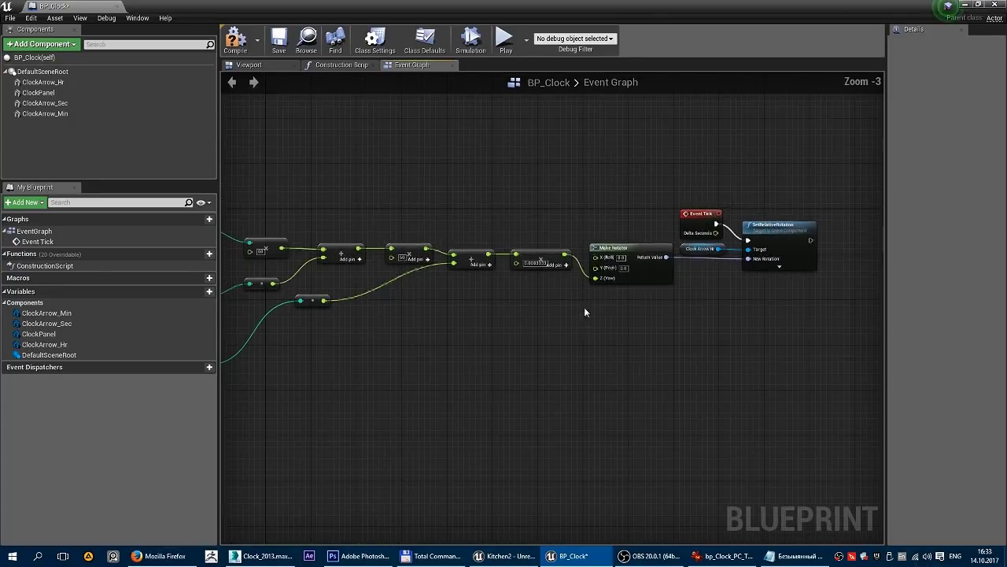
pyautogui.moveTo(584, 307); pyautogui.dragTo(676, 308, button='right')
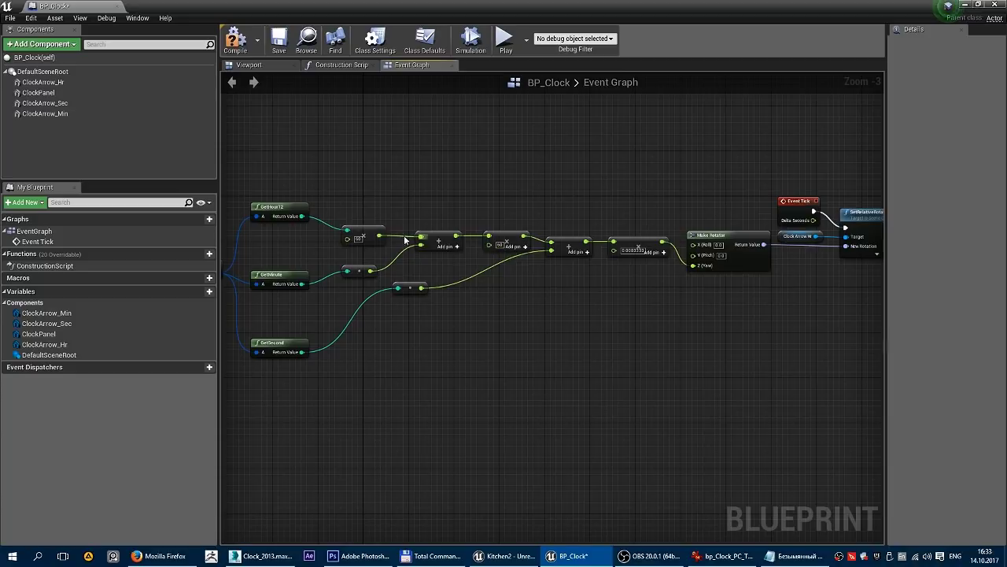
pyautogui.moveTo(732, 255); pyautogui.dragTo(819, 240, button='right')
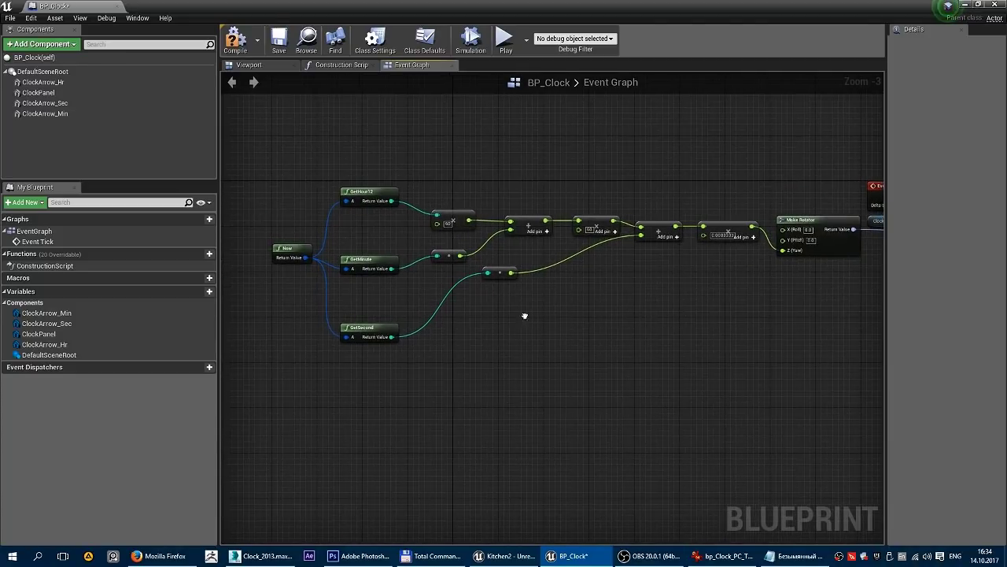
pyautogui.scroll(1, 534, 306)
# - Multiply GetMinute's value by 60 with a new multiply node
pyautogui.scroll(2, 534, 306)
pyautogui.rightClick(533, 305)
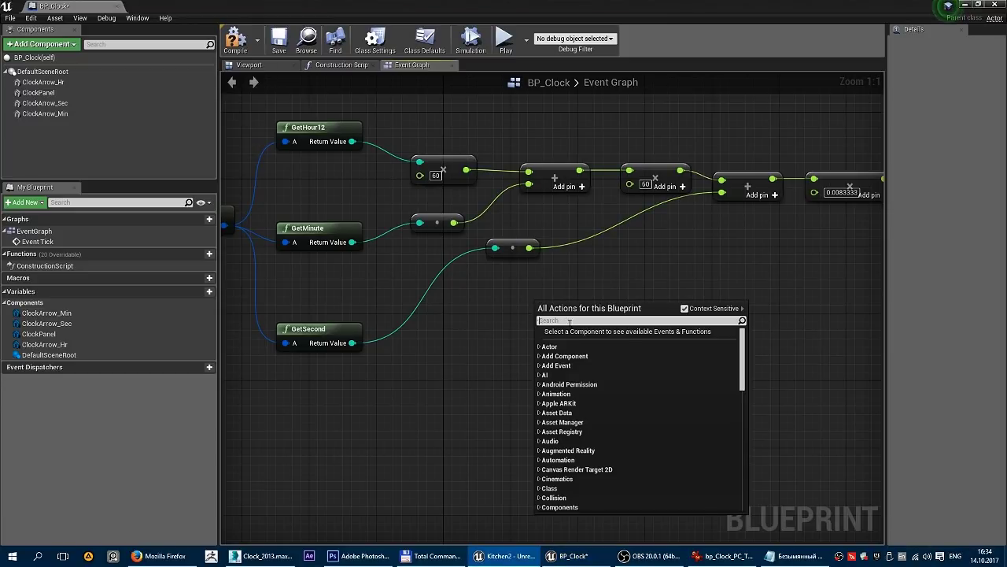
pyautogui.write('mul')
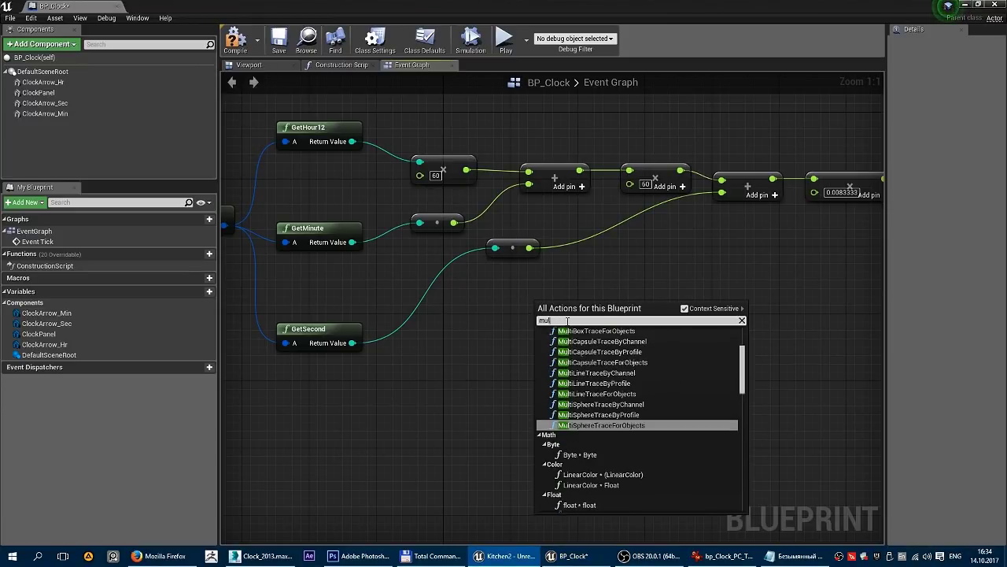
pyautogui.write('t')
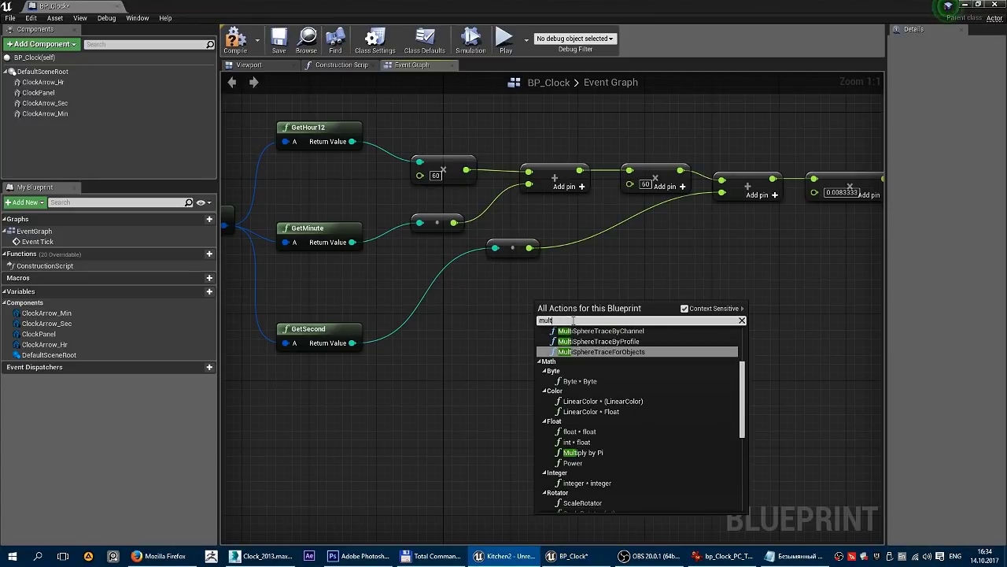
pyautogui.click(582, 442)
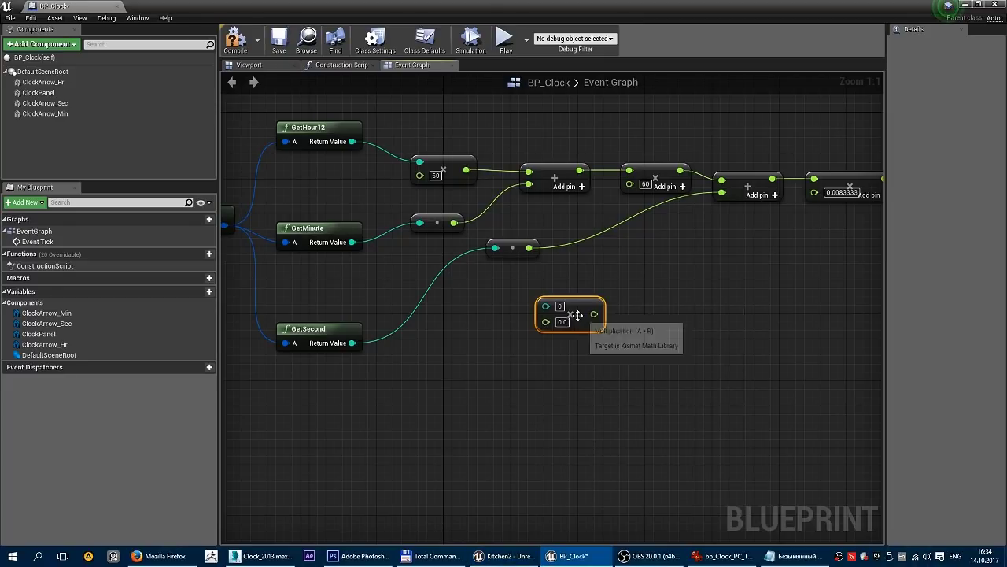
pyautogui.moveTo(577, 315); pyautogui.dragTo(519, 293)
pyautogui.moveTo(353, 241)
pyautogui.mouseDown()
pyautogui.moveTo(473, 297)
pyautogui.moveTo(488, 289)
pyautogui.mouseUp()
pyautogui.click(503, 300)
pyautogui.write('60')
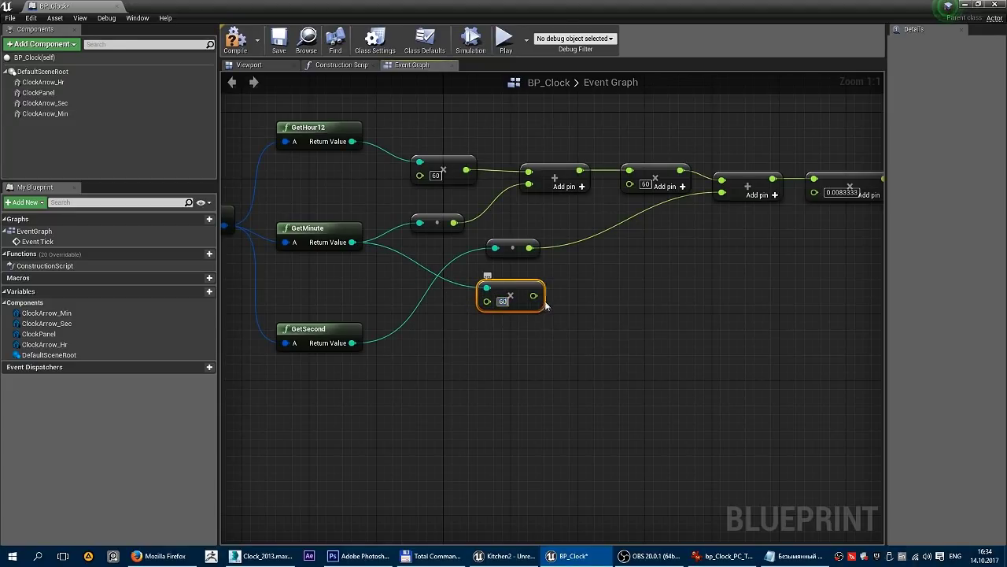
pyautogui.click(606, 297)
# - Feed the ×60 minute product into the second input of a new float + float node
pyautogui.moveTo(533, 296); pyautogui.dragTo(594, 277)
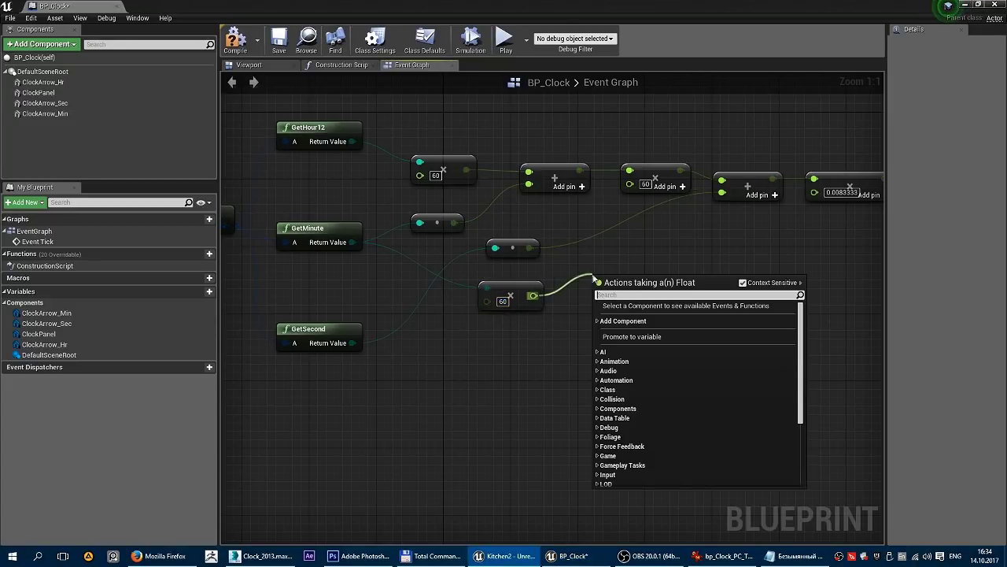
pyautogui.write('plus')
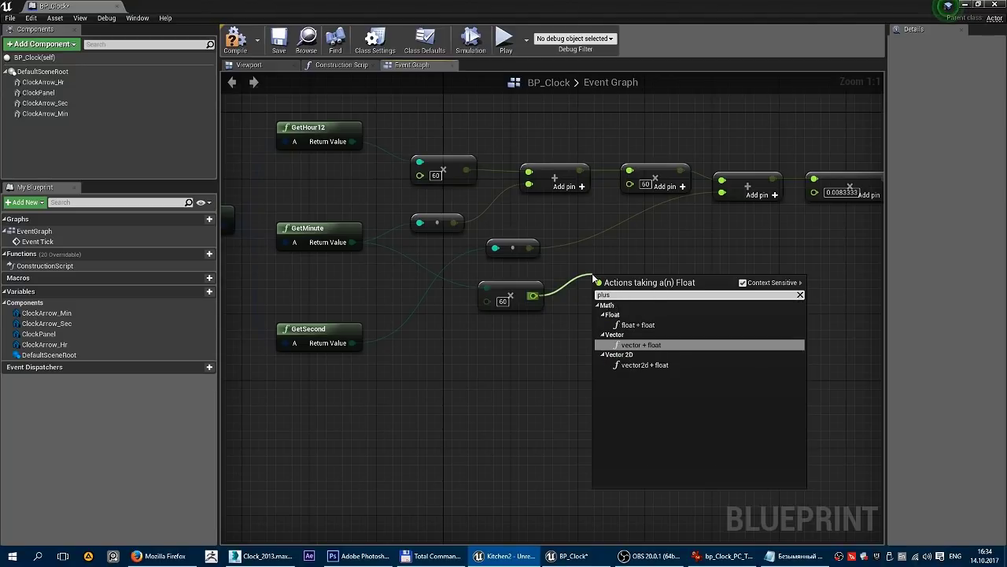
pyautogui.click(639, 326)
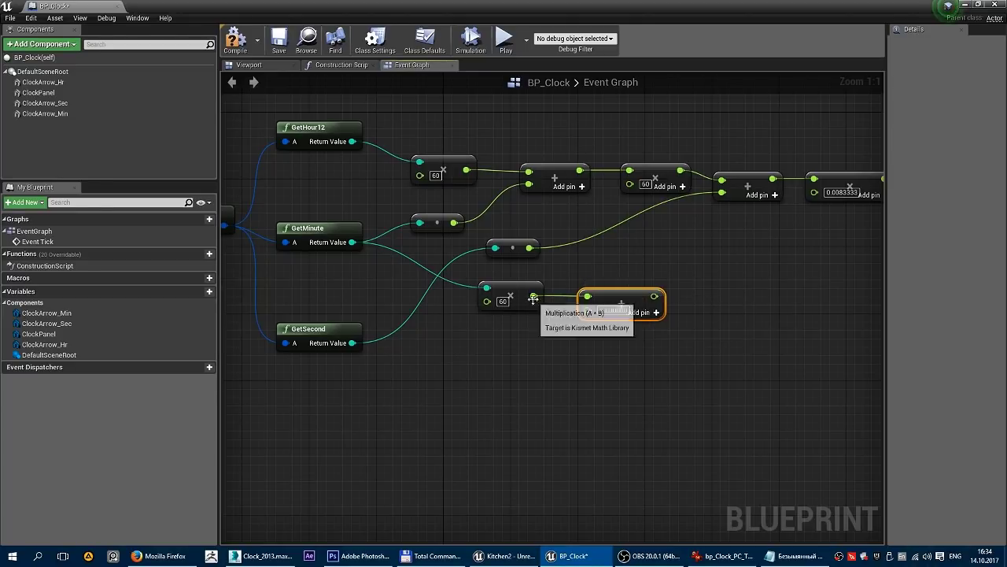
pyautogui.moveTo(534, 295); pyautogui.dragTo(591, 311)
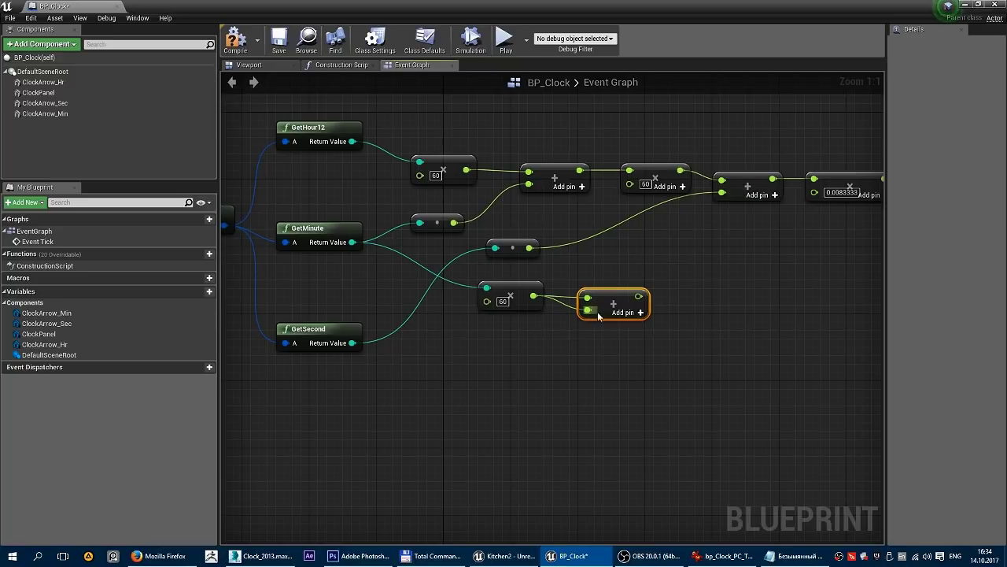
pyautogui.keyDown('alt'); pyautogui.click(588, 297); pyautogui.keyUp('alt')
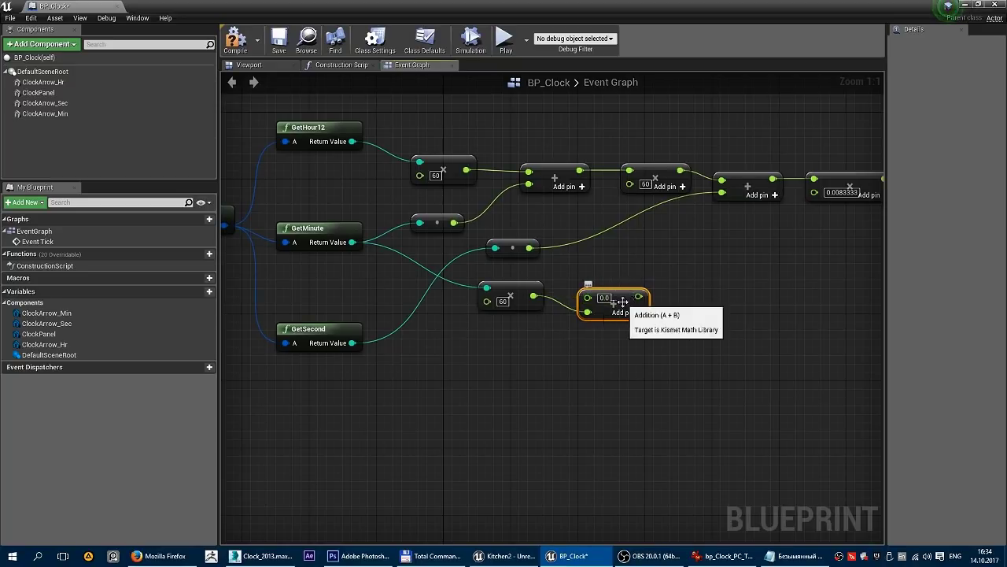
pyautogui.moveTo(624, 301); pyautogui.dragTo(624, 285)
pyautogui.click(688, 270)
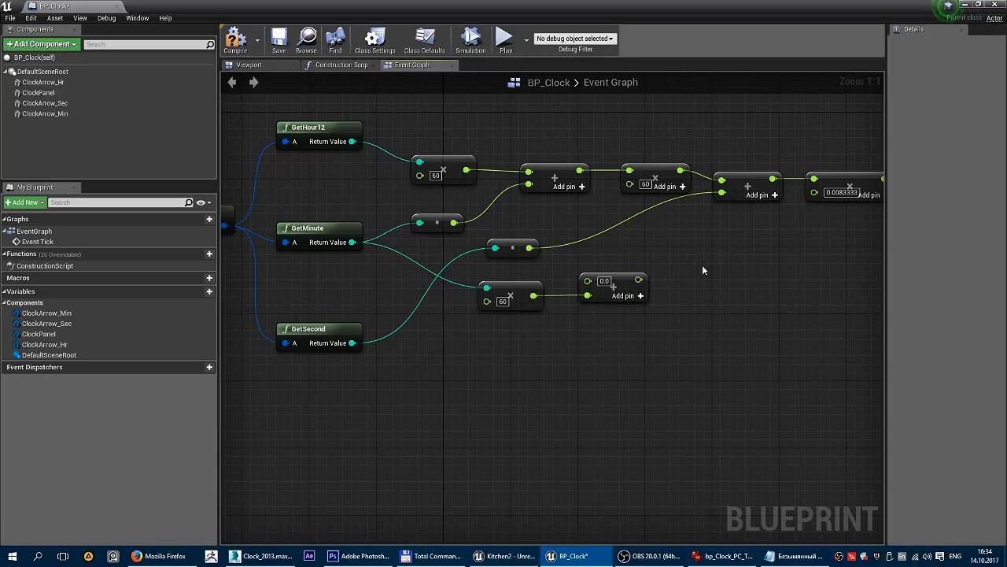
# - Multiply the minute-chain sum by 0.1 with a float * float node
pyautogui.moveTo(639, 280); pyautogui.dragTo(693, 285)
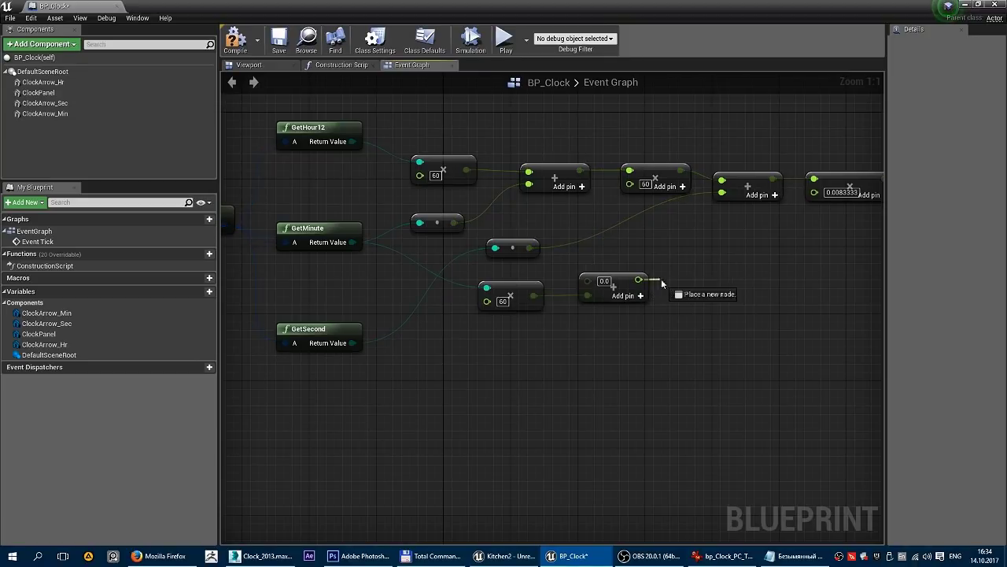
pyautogui.write('mult')
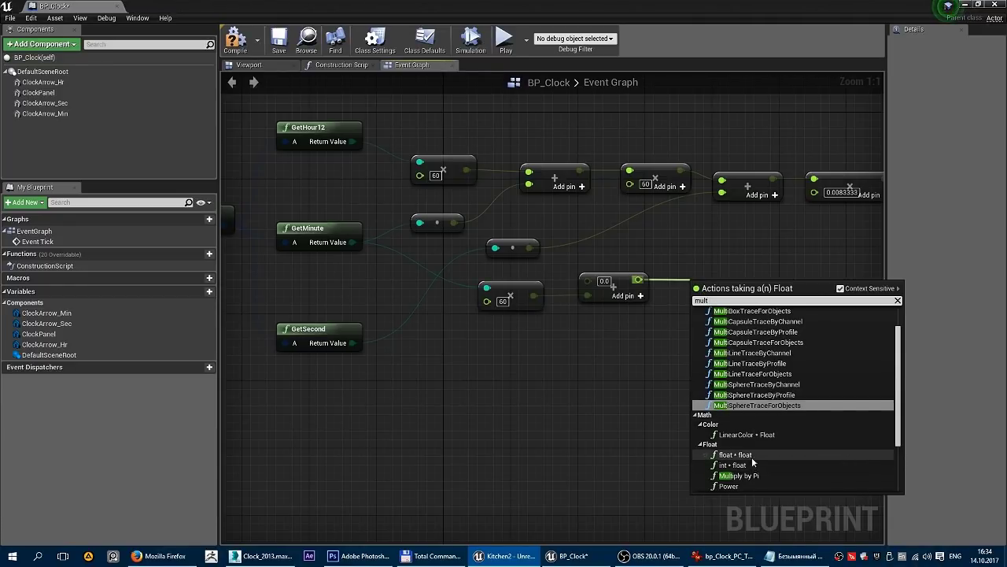
pyautogui.click(736, 454)
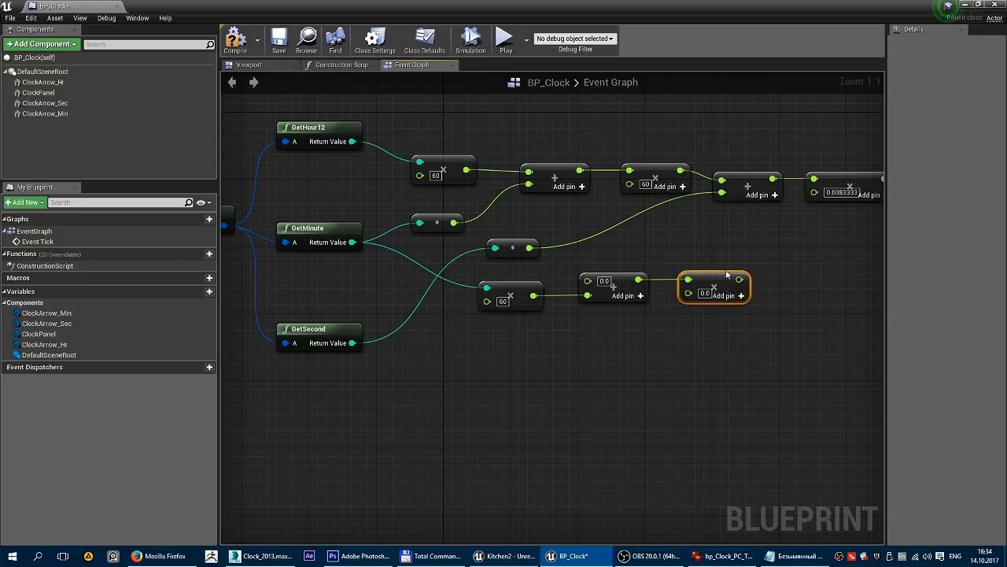
pyautogui.click(705, 293)
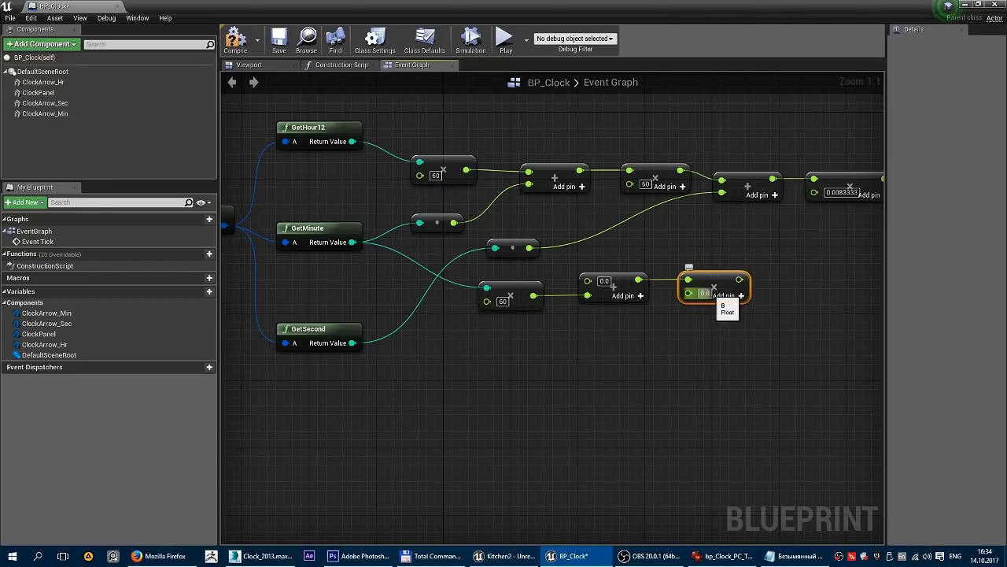
pyautogui.write('0.1')
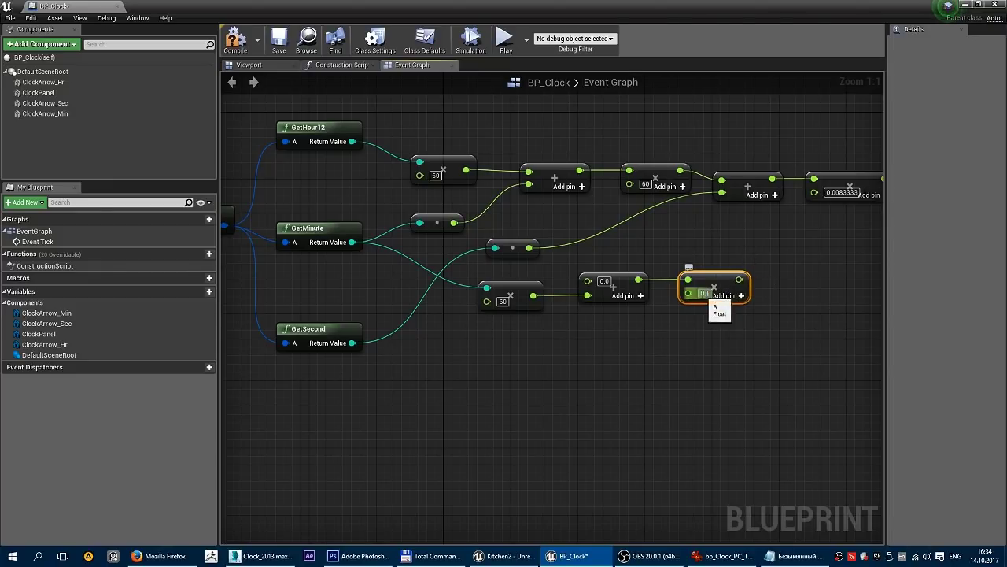
pyautogui.click(767, 291)
# - Duplicate the existing Make Rotator node for the minute hand
pyautogui.moveTo(767, 286); pyautogui.dragTo(512, 295, button='right')
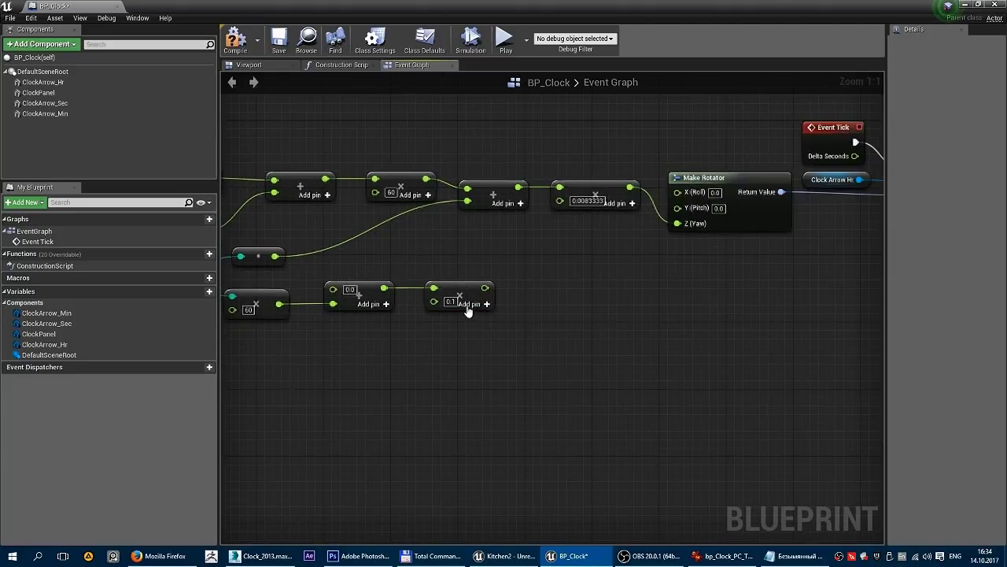
pyautogui.click(742, 179)
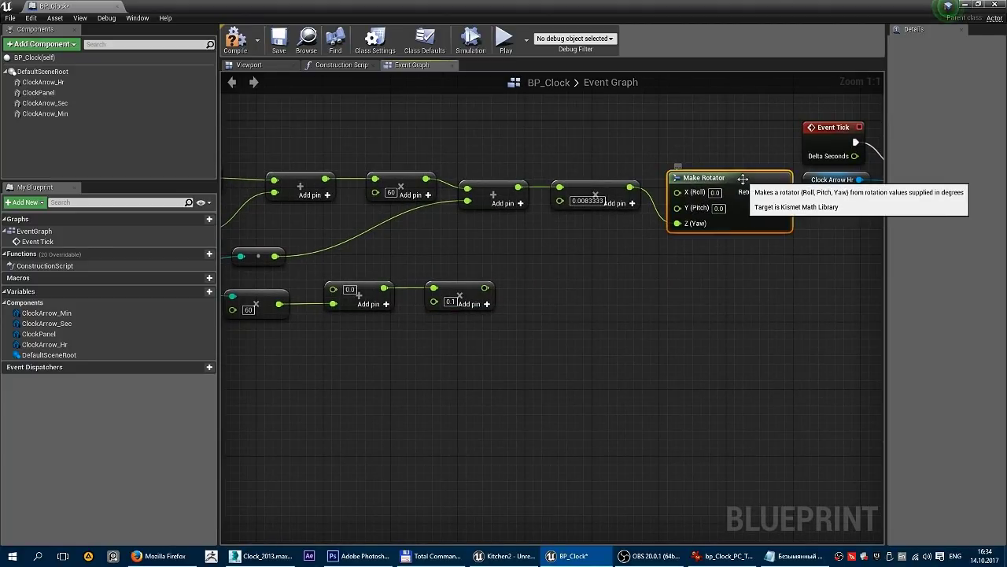
pyautogui.hotkey('ctrl', 'c')
pyautogui.hotkey('ctrl', 'v')
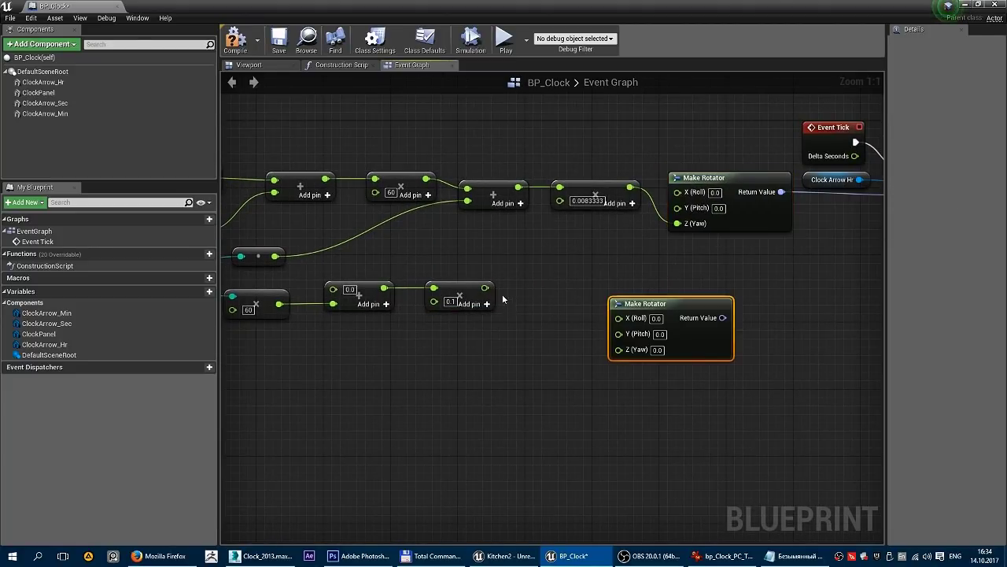
# - Wire the 0.1 product into the copied rotator's Z (Yaw) and add SetRelativeRotation for ClockArrow_Min
pyautogui.moveTo(485, 288); pyautogui.dragTo(623, 355)
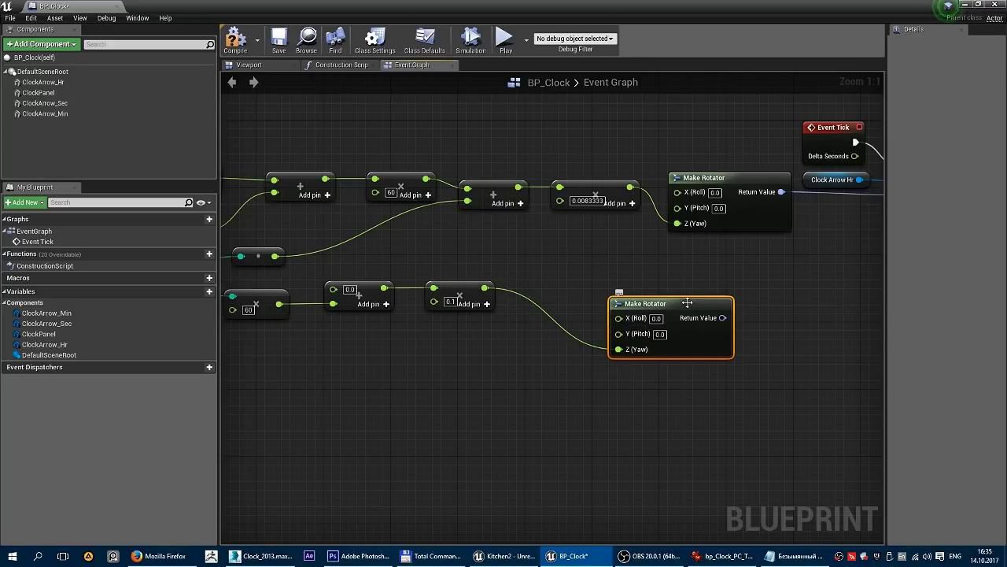
pyautogui.moveTo(687, 303); pyautogui.dragTo(658, 285)
pyautogui.moveTo(658, 285); pyautogui.dragTo(486, 286, button='right')
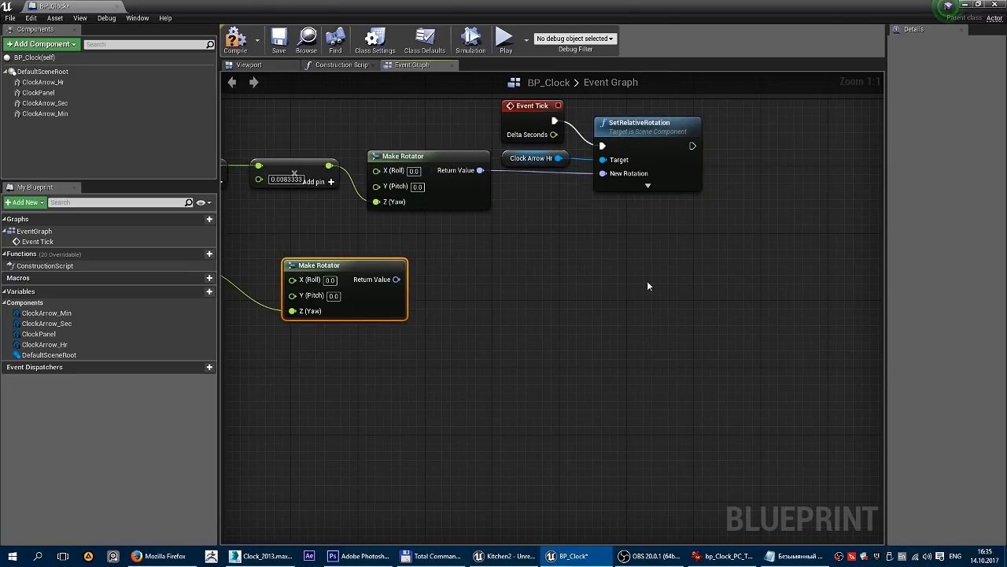
pyautogui.click(654, 126)
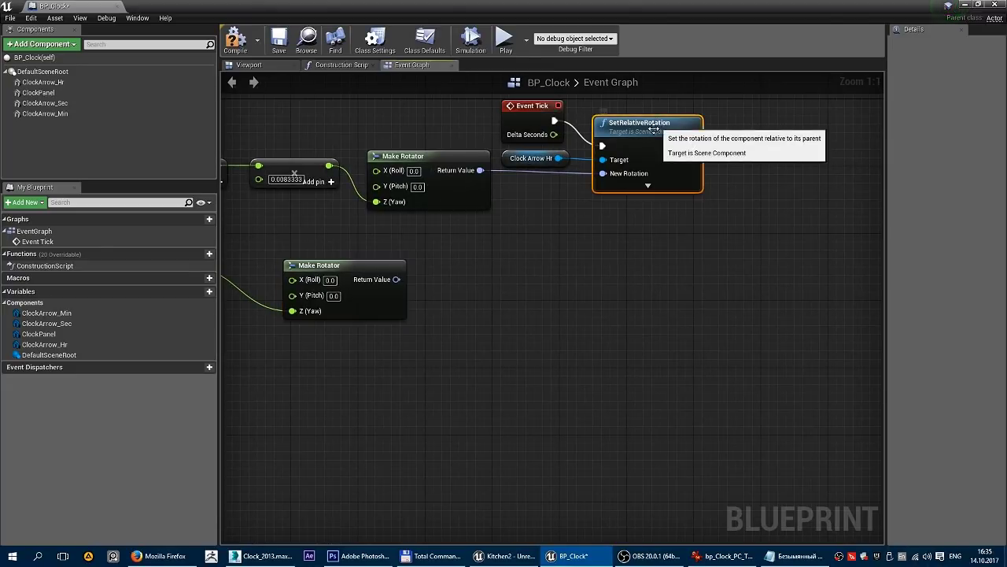
pyautogui.rightClick(577, 282)
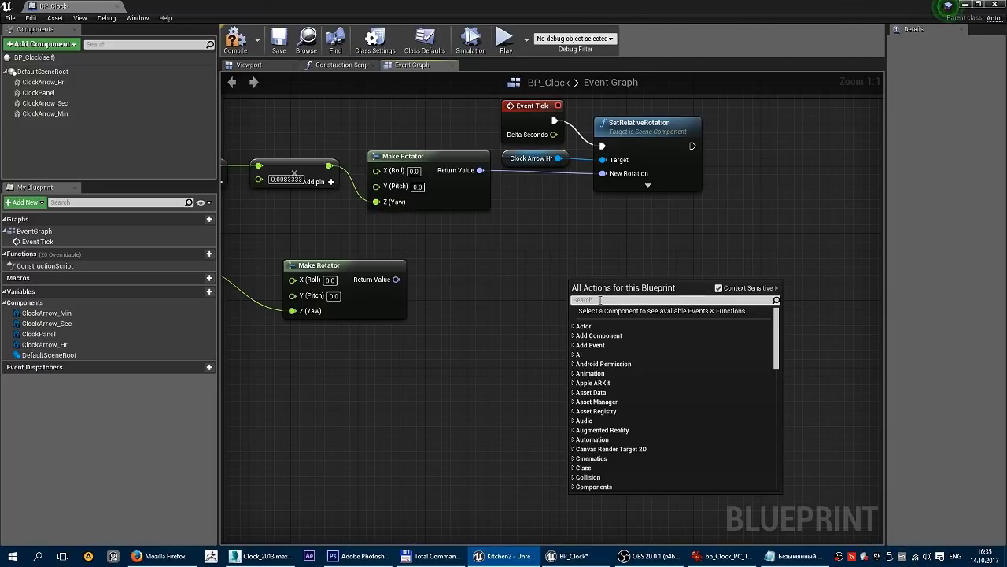
pyautogui.write('Set')
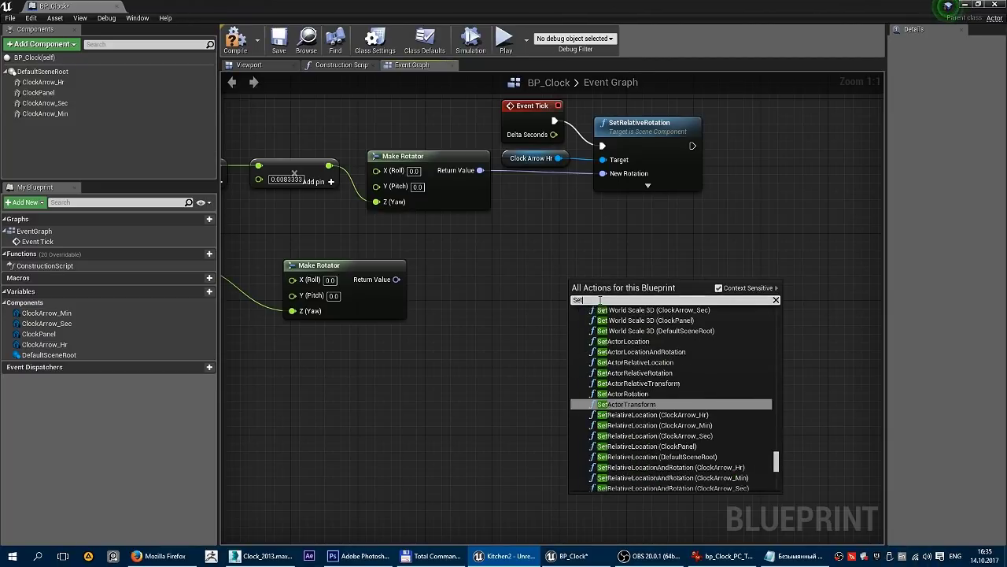
pyautogui.write('Rela')
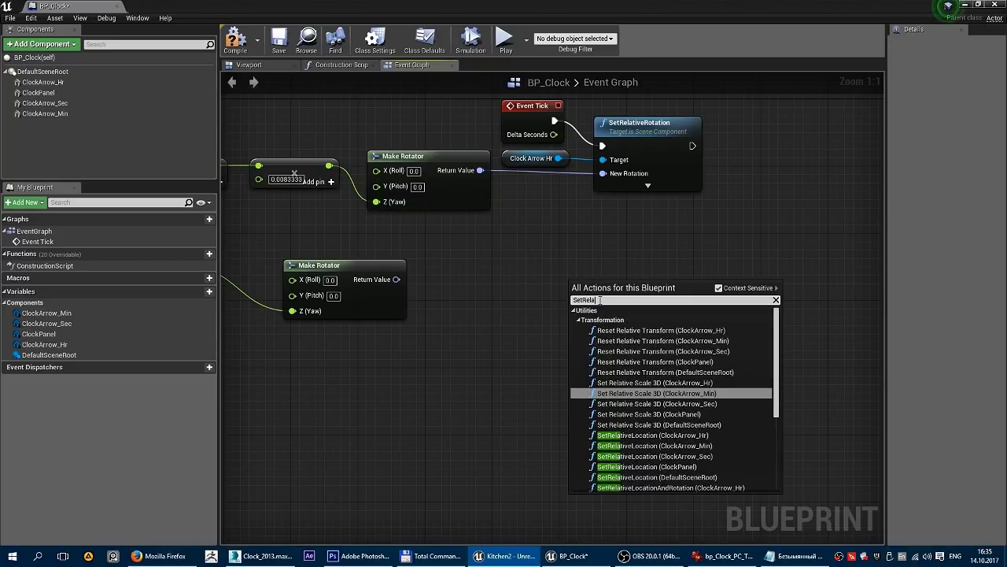
pyautogui.scroll(-5, 685, 425)
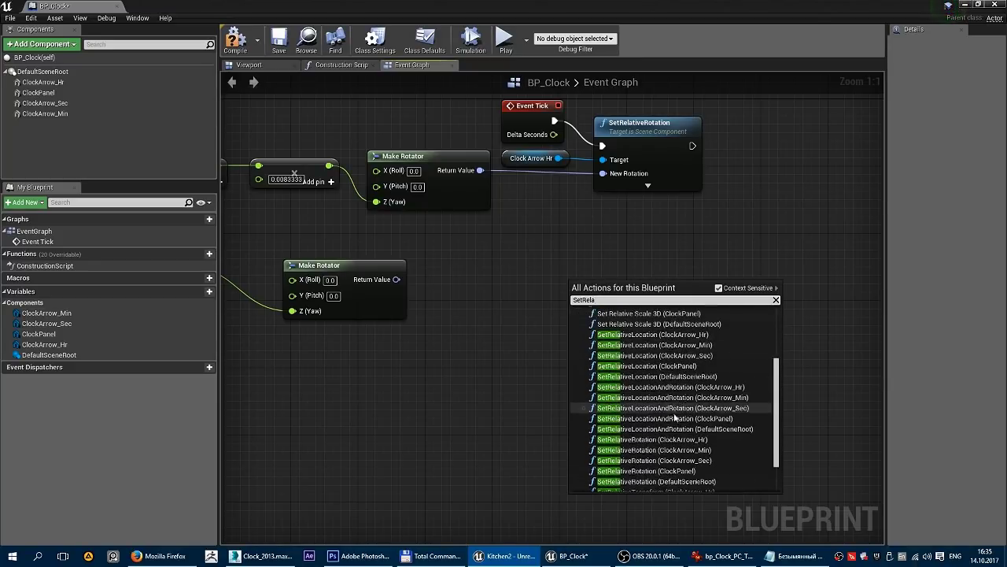
pyautogui.click(693, 452)
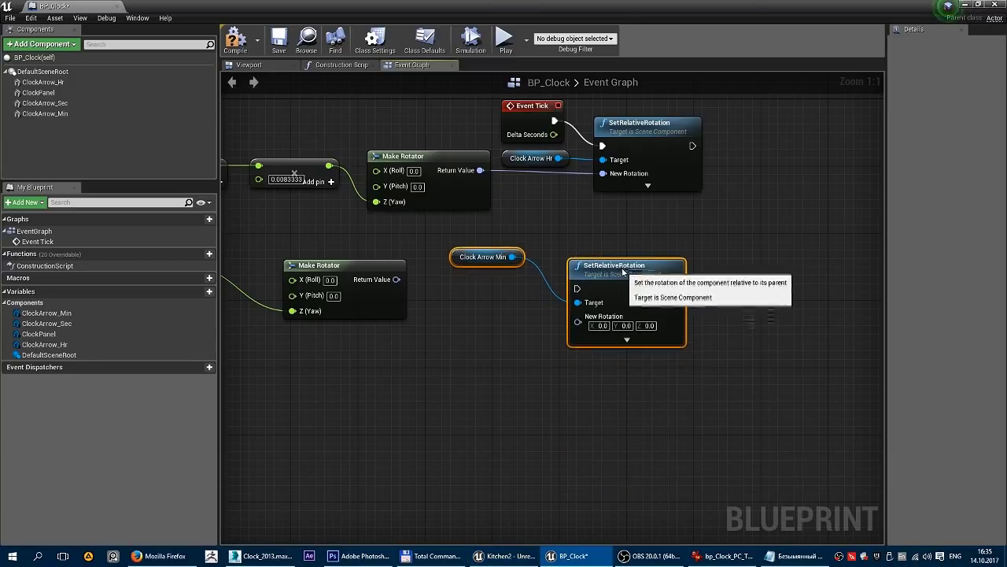
# - Connect the second Make Rotator's result to the minute node's New Rotation
pyautogui.moveTo(623, 271); pyautogui.dragTo(622, 289)
pyautogui.click(520, 233)
pyautogui.moveTo(467, 278); pyautogui.dragTo(469, 325)
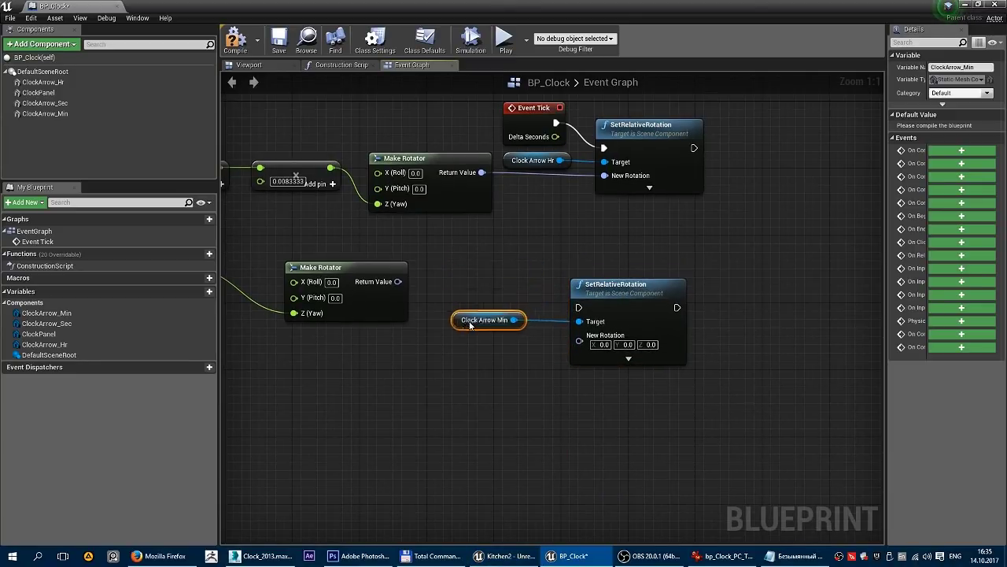
pyautogui.click(509, 227)
pyautogui.moveTo(398, 281)
pyautogui.mouseDown()
pyautogui.moveTo(550, 311)
pyautogui.moveTo(582, 344)
pyautogui.mouseUp()
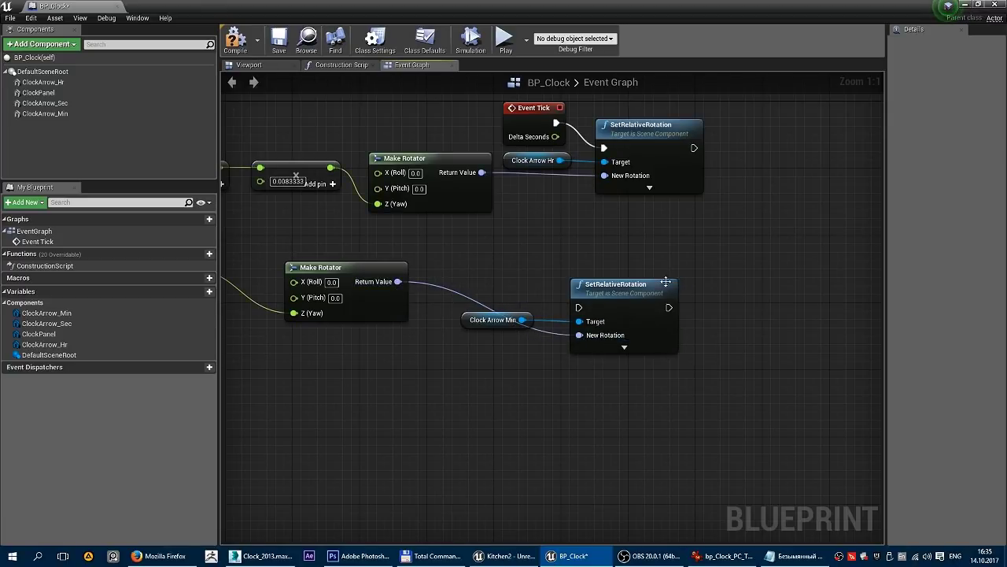
pyautogui.moveTo(626, 280); pyautogui.dragTo(643, 271)
pyautogui.moveTo(481, 321); pyautogui.dragTo(496, 270)
pyautogui.moveTo(638, 284); pyautogui.dragTo(655, 250)
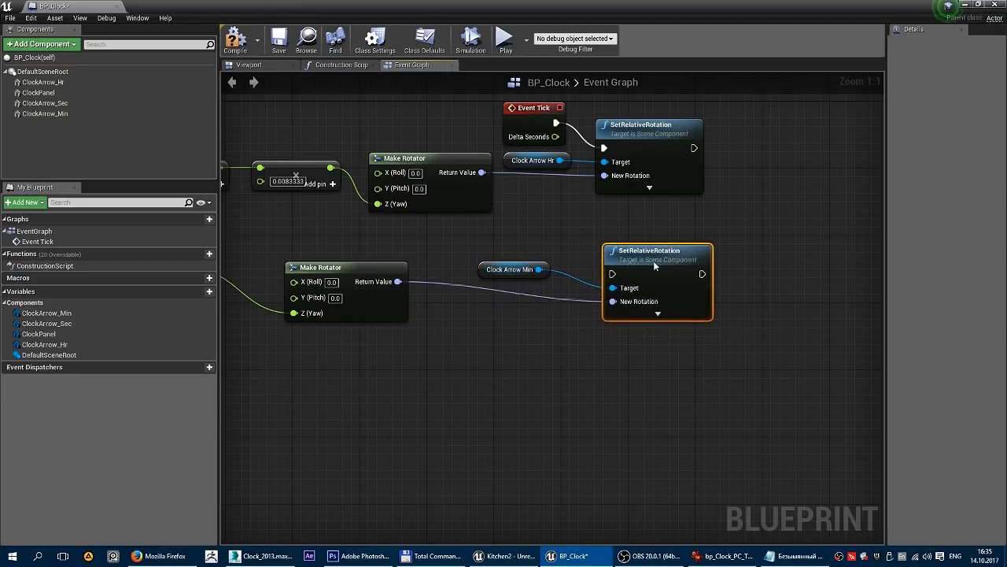
# - Chain the minute rotation's execution after the hour-hand SetRelativeRotation
pyautogui.moveTo(694, 148); pyautogui.dragTo(612, 272)
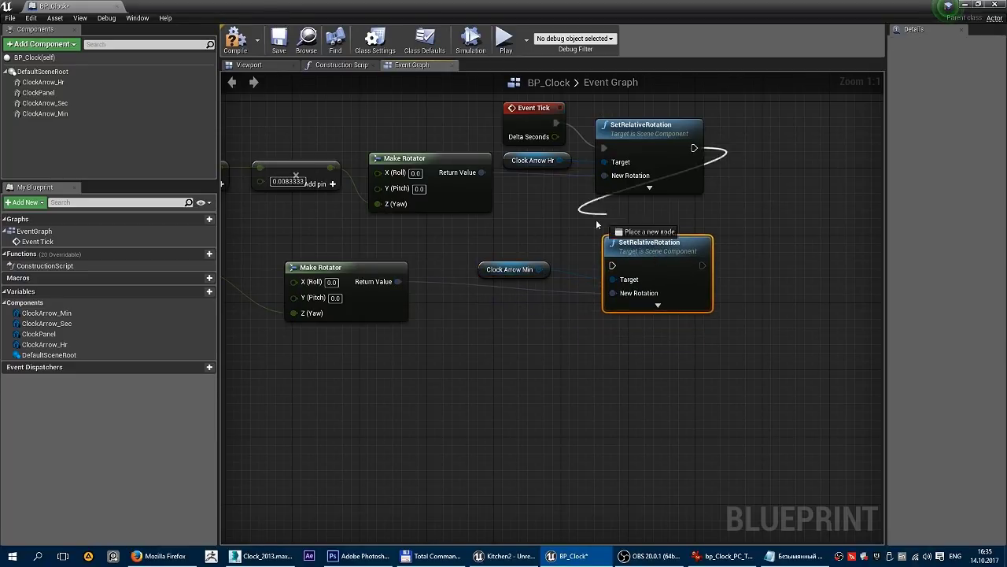
pyautogui.moveTo(638, 252); pyautogui.dragTo(493, 270, button='right')
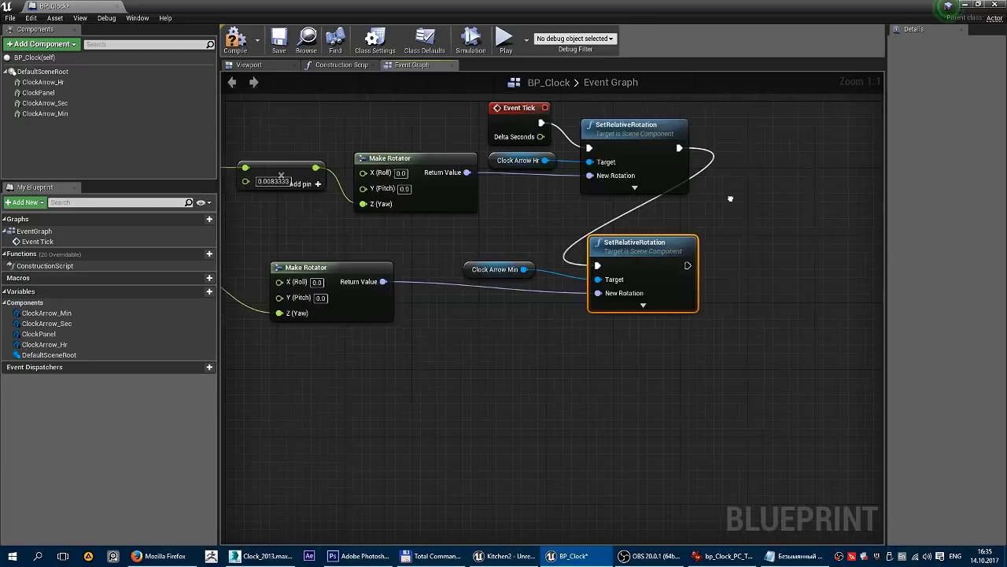
pyautogui.moveTo(493, 270); pyautogui.dragTo(655, 263)
pyautogui.moveTo(348, 290); pyautogui.dragTo(514, 289)
pyautogui.click(526, 343)
pyautogui.moveTo(473, 344); pyautogui.dragTo(599, 255, button='right')
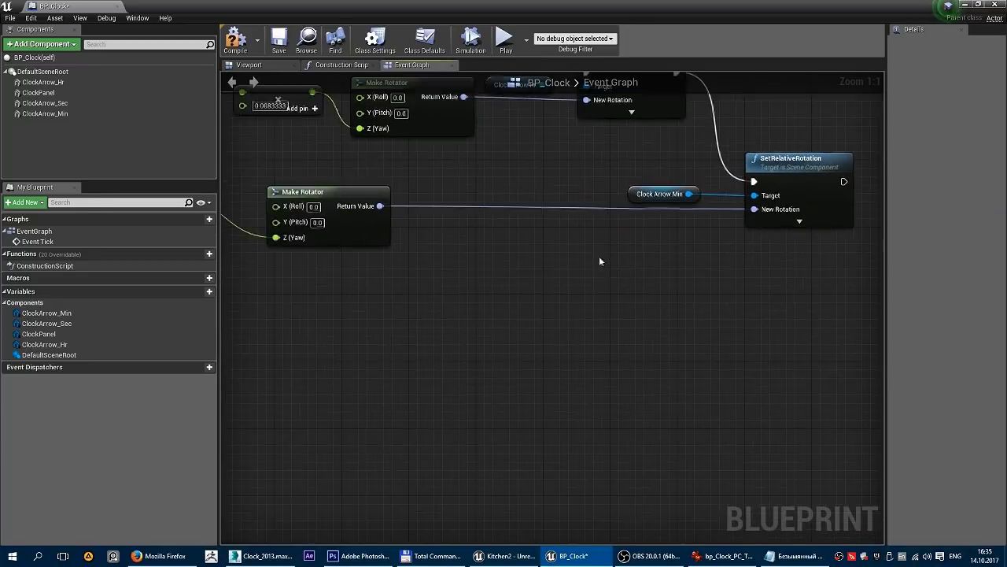
pyautogui.scroll(-2, 662, 313)
pyautogui.moveTo(661, 313)
pyautogui.mouseDown(button='right')
pyautogui.moveTo(640, 323)
pyautogui.moveTo(729, 302)
pyautogui.mouseUp(button='right')
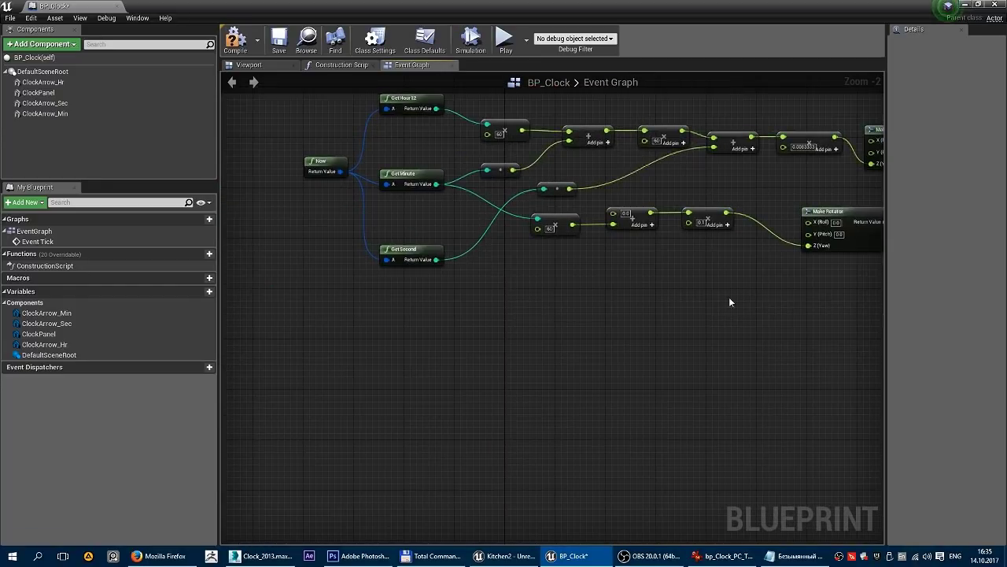
# - Multiply GetSecond's result by 6 with an integer multiply node
pyautogui.moveTo(519, 301); pyautogui.dragTo(361, 312, button='right')
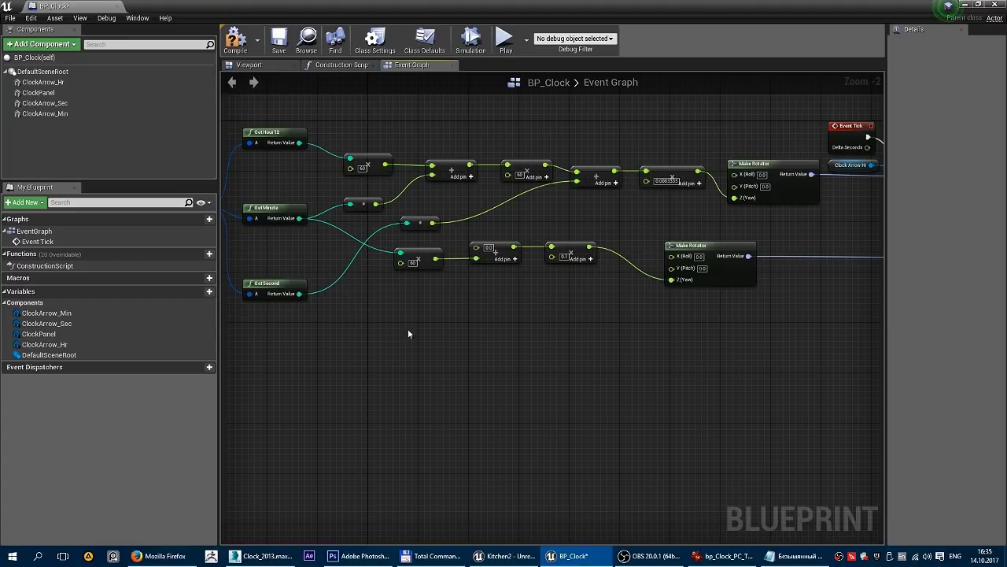
pyautogui.moveTo(299, 294); pyautogui.dragTo(448, 324)
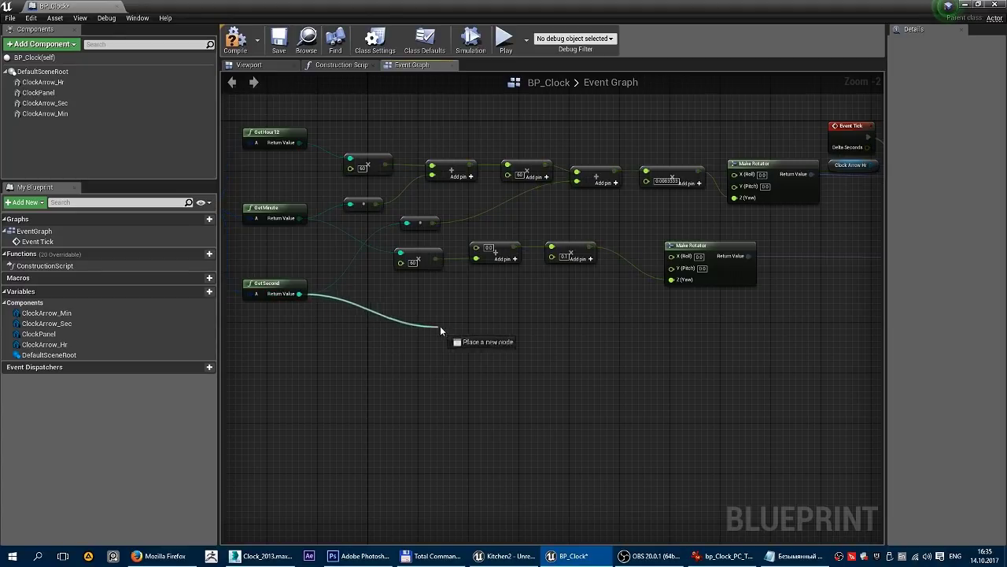
pyautogui.write('m')
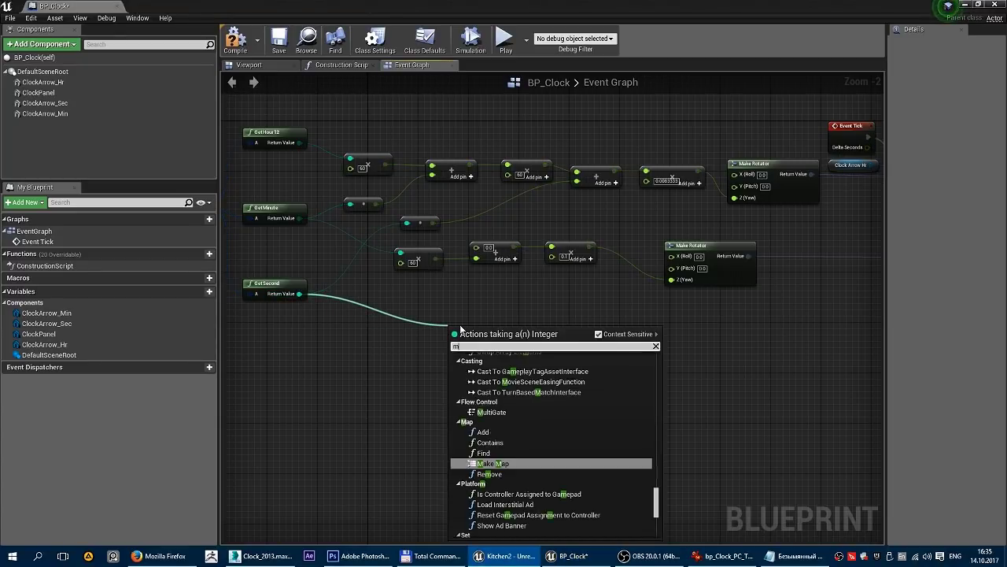
pyautogui.write('ult')
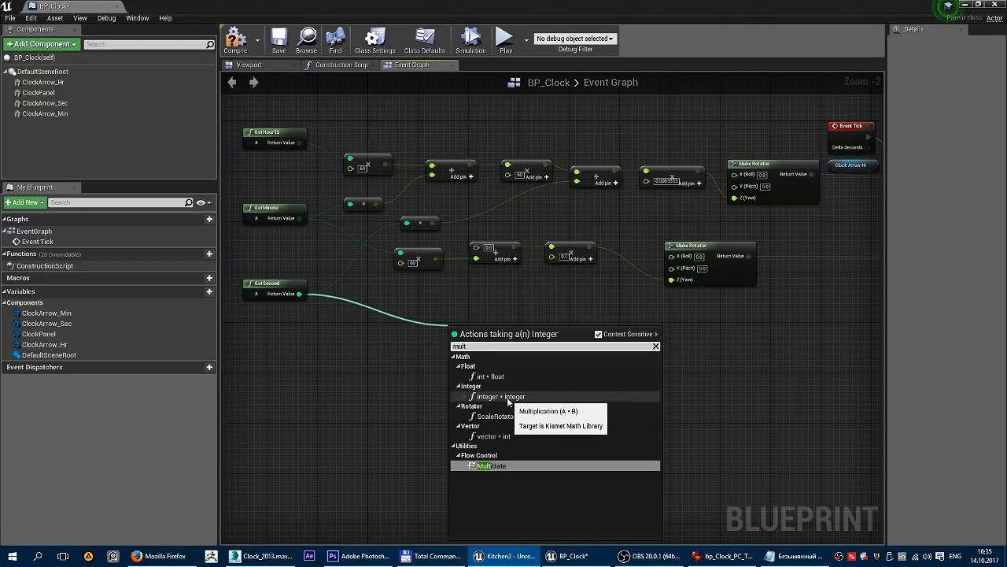
pyautogui.click(508, 397)
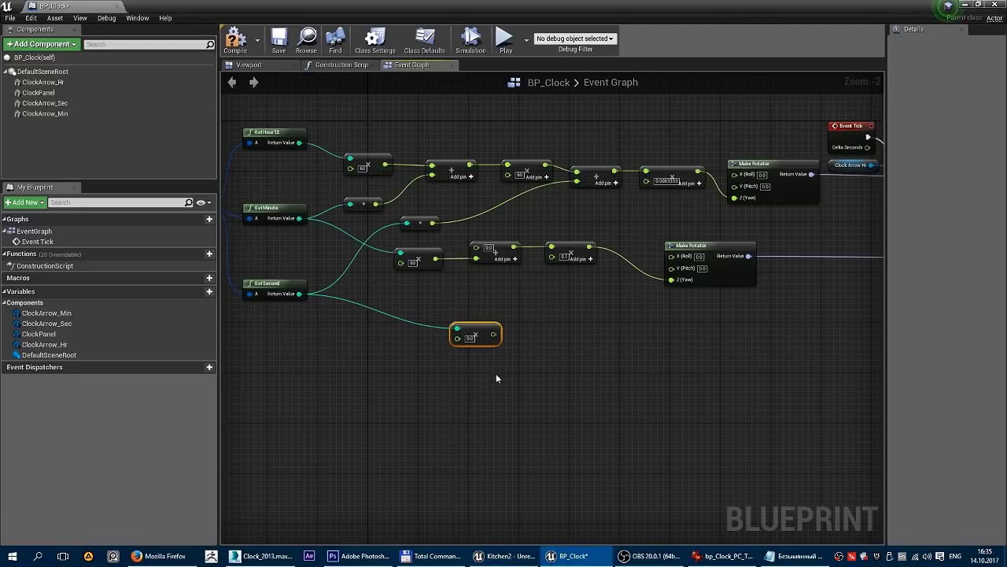
pyautogui.click(453, 338)
pyautogui.write('6')
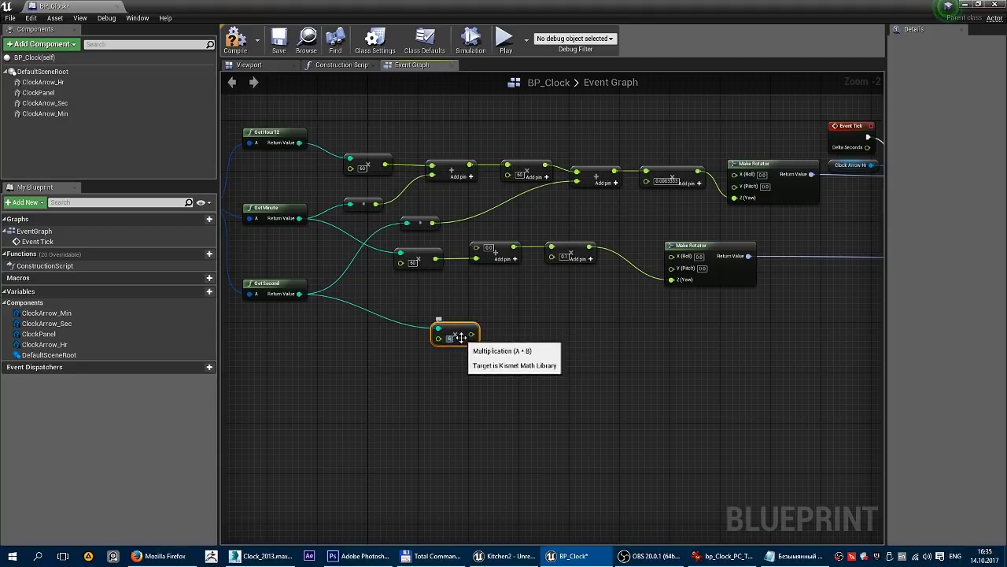
pyautogui.press('Return')
# - Paste a new Make Rotator and feed the multiply result into its Z (Yaw)
pyautogui.moveTo(472, 334); pyautogui.dragTo(555, 337)
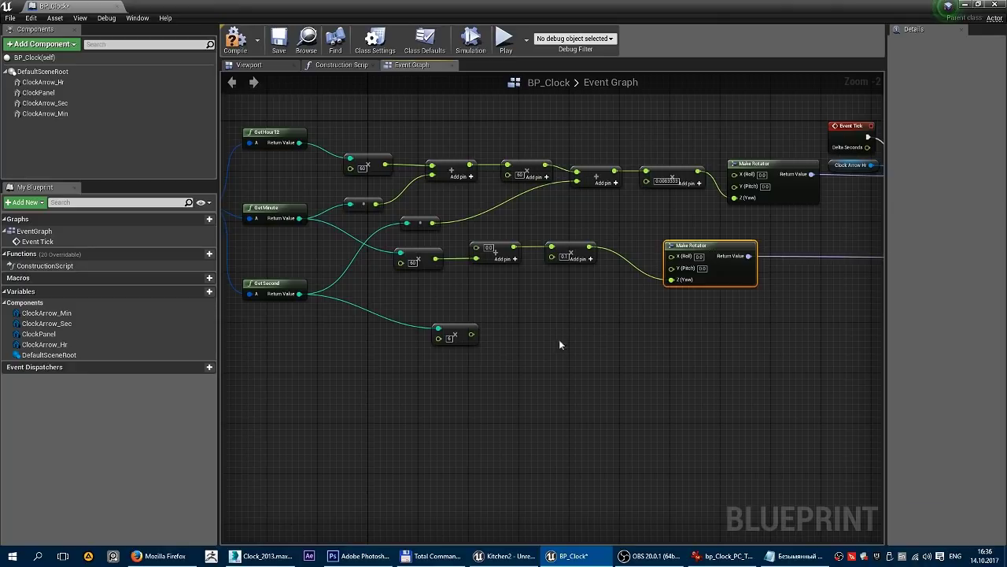
pyautogui.hotkey('ctrl', 'v')
pyautogui.moveTo(583, 341); pyautogui.dragTo(568, 334)
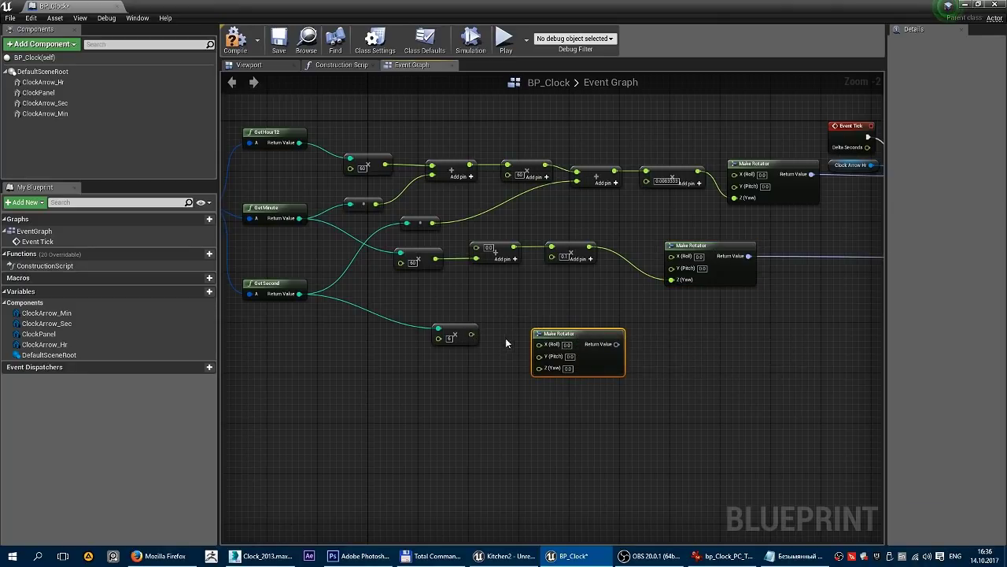
pyautogui.moveTo(471, 334); pyautogui.dragTo(543, 372)
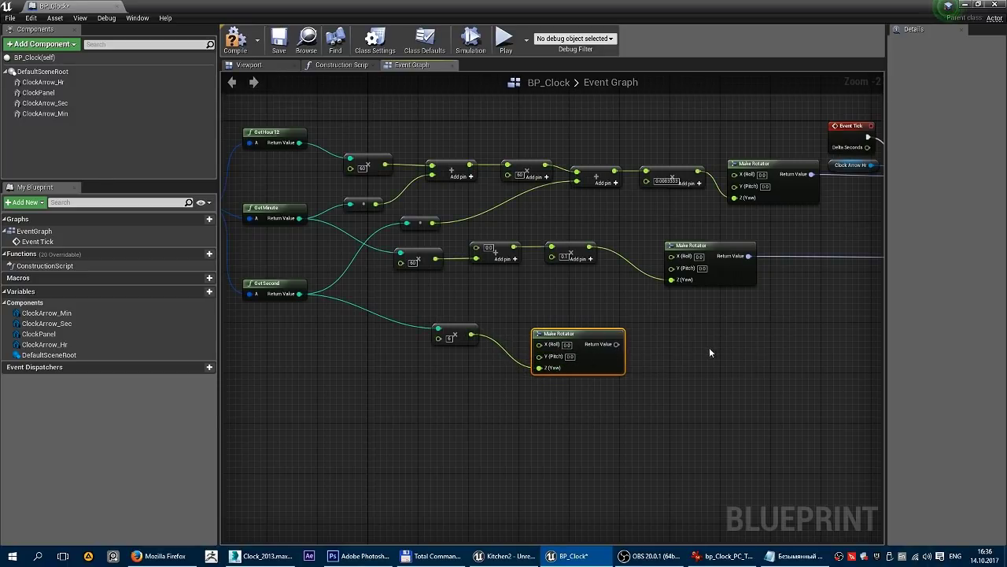
pyautogui.moveTo(709, 353); pyautogui.dragTo(639, 334, button='right')
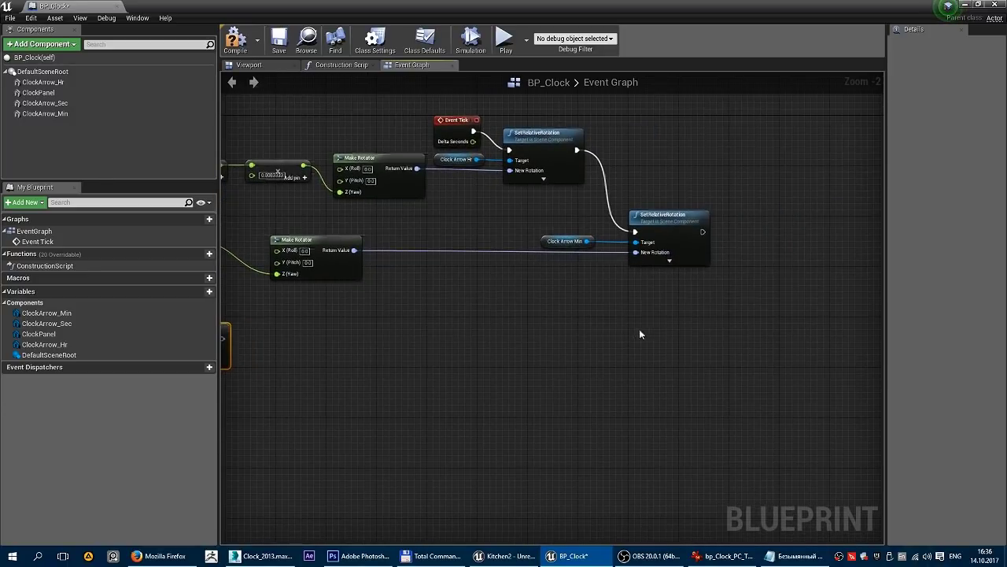
# - Add a SetRelativeRotation node for ClockArrow_Sec via the SetRelative search
pyautogui.rightClick(640, 335)
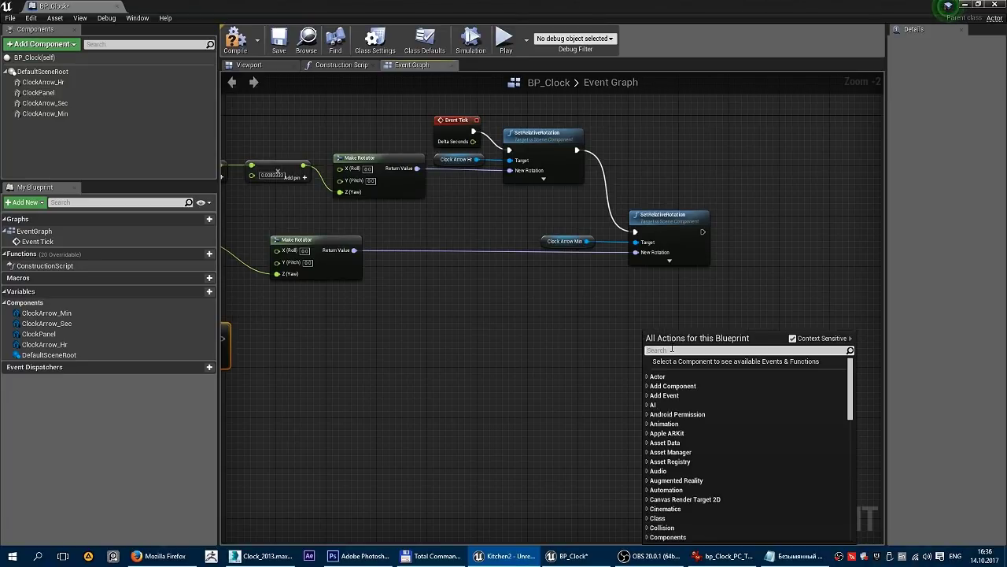
pyautogui.write('SetRelative')
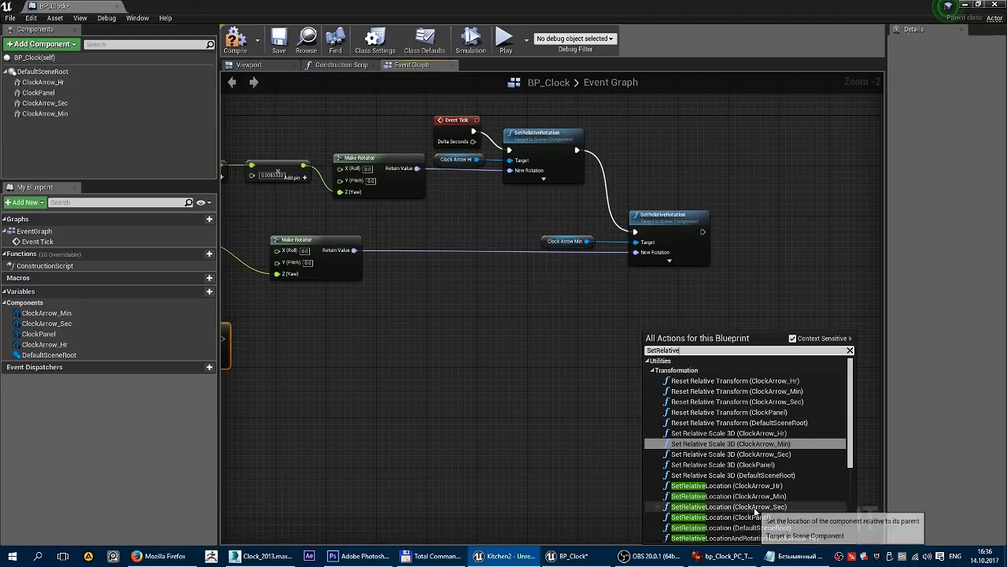
pyautogui.scroll(-2, 763, 508)
pyautogui.scroll(-2, 767, 506)
pyautogui.scroll(-2, 767, 506)
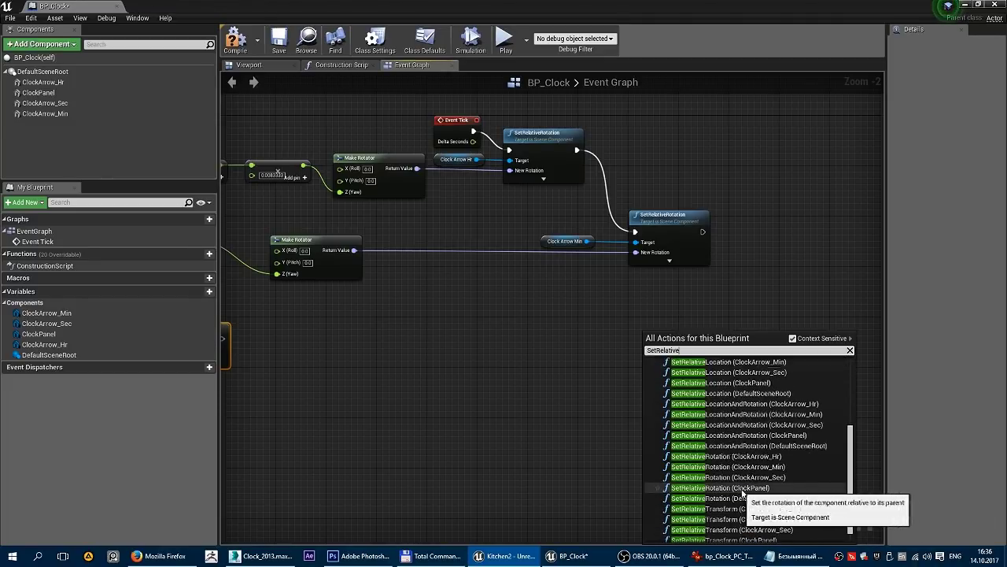
pyautogui.click(785, 478)
pyautogui.moveTo(625, 302); pyautogui.dragTo(702, 340, button='right')
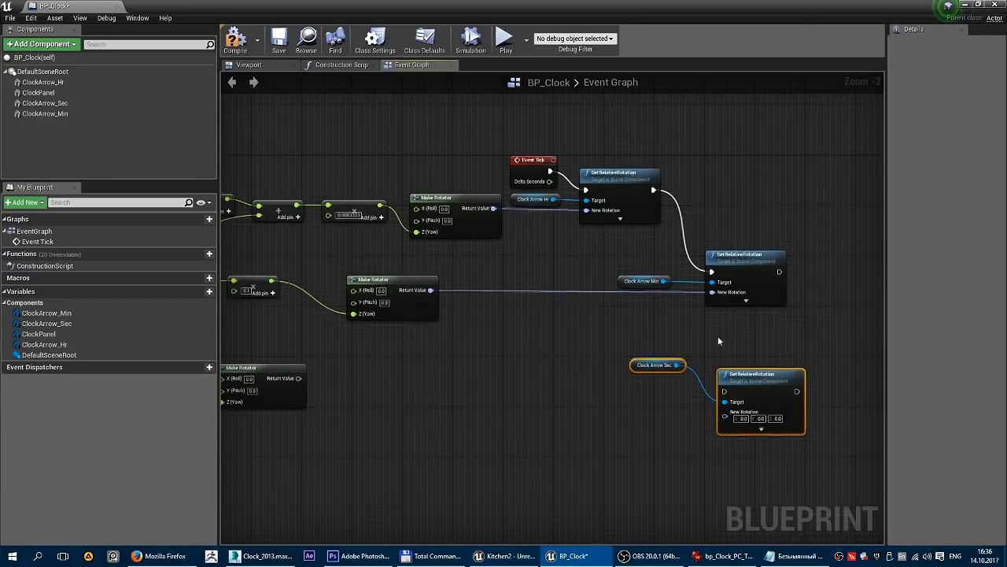
pyautogui.moveTo(755, 380); pyautogui.dragTo(759, 349)
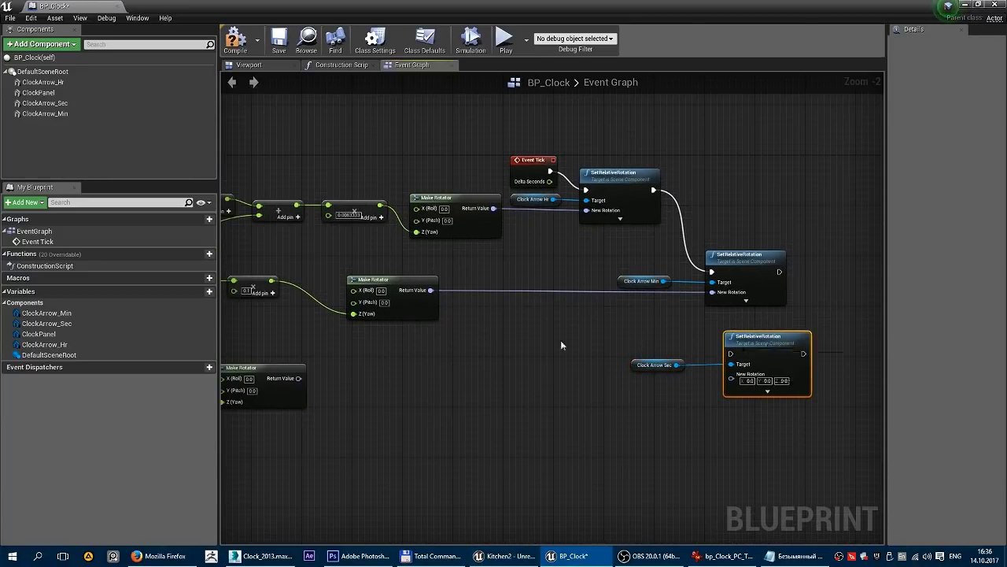
# - Wire the seconds Make Rotator into New Rotation and chain it after the minute-hand setter
pyautogui.moveTo(325, 373); pyautogui.dragTo(377, 335, button='right')
pyautogui.moveTo(350, 340); pyautogui.dragTo(777, 346)
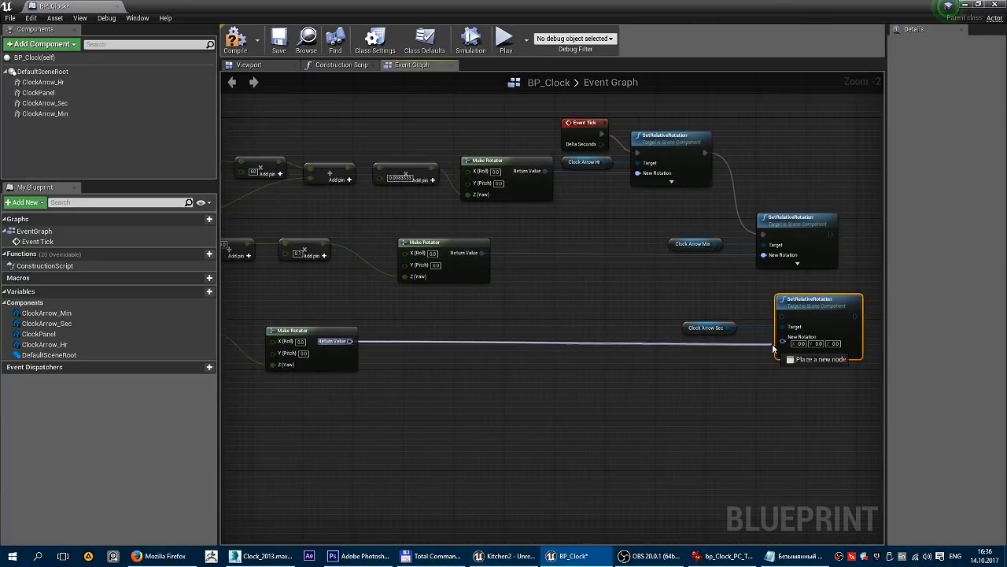
pyautogui.moveTo(777, 349); pyautogui.dragTo(552, 360, button='right')
pyautogui.moveTo(613, 245)
pyautogui.mouseDown()
pyautogui.moveTo(561, 331)
pyautogui.moveTo(684, 312)
pyautogui.mouseUp()
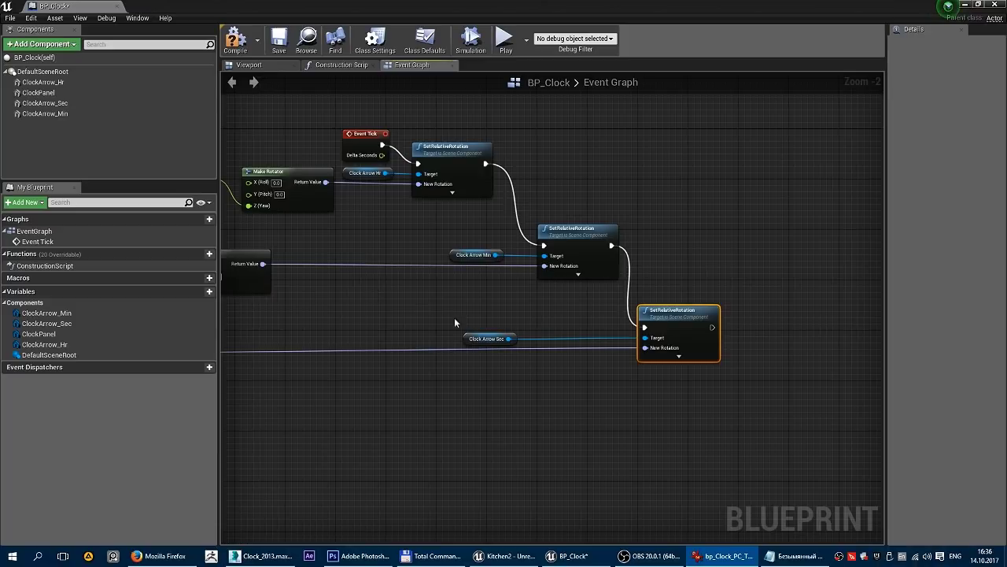
# - Check the time-to-rotator wiring, then compile and save BP_Clock
pyautogui.moveTo(454, 317)
pyautogui.mouseDown(button='right')
pyautogui.moveTo(780, 328)
pyautogui.moveTo(532, 332)
pyautogui.mouseUp(button='right')
pyautogui.scroll(-2, 638, 345)
pyautogui.scroll(1, 724, 333)
pyautogui.moveTo(724, 333); pyautogui.dragTo(568, 319, button='right')
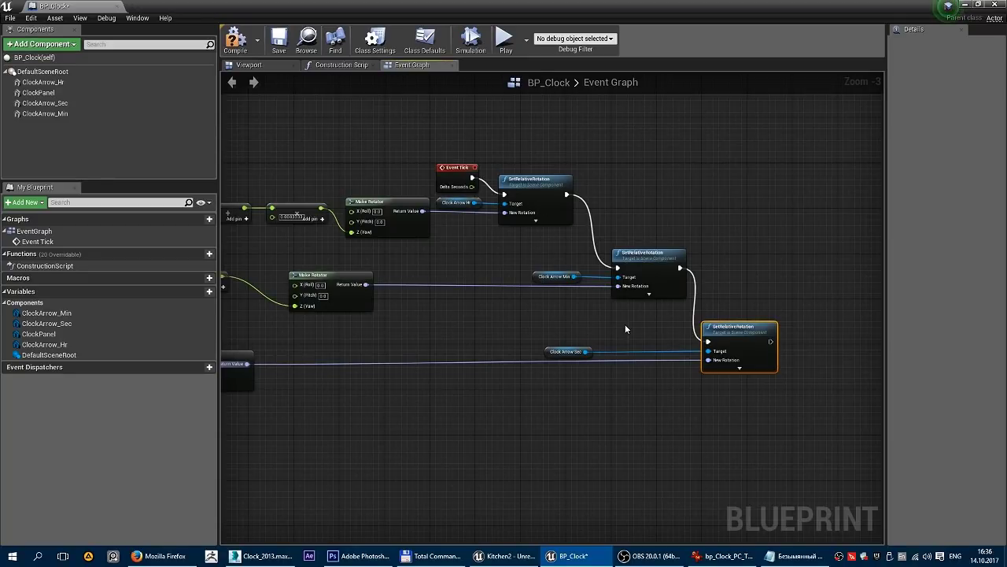
pyautogui.moveTo(470, 345)
pyautogui.mouseDown(button='right')
pyautogui.moveTo(698, 324)
pyautogui.moveTo(609, 336)
pyautogui.moveTo(654, 325)
pyautogui.moveTo(639, 352)
pyautogui.mouseUp(button='right')
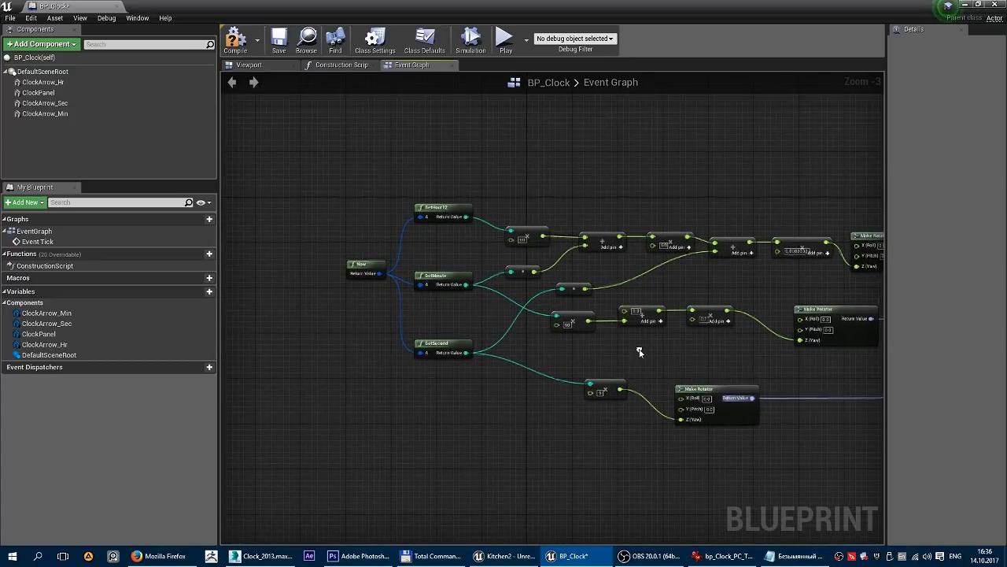
pyautogui.click(235, 44)
pyautogui.click(279, 39)
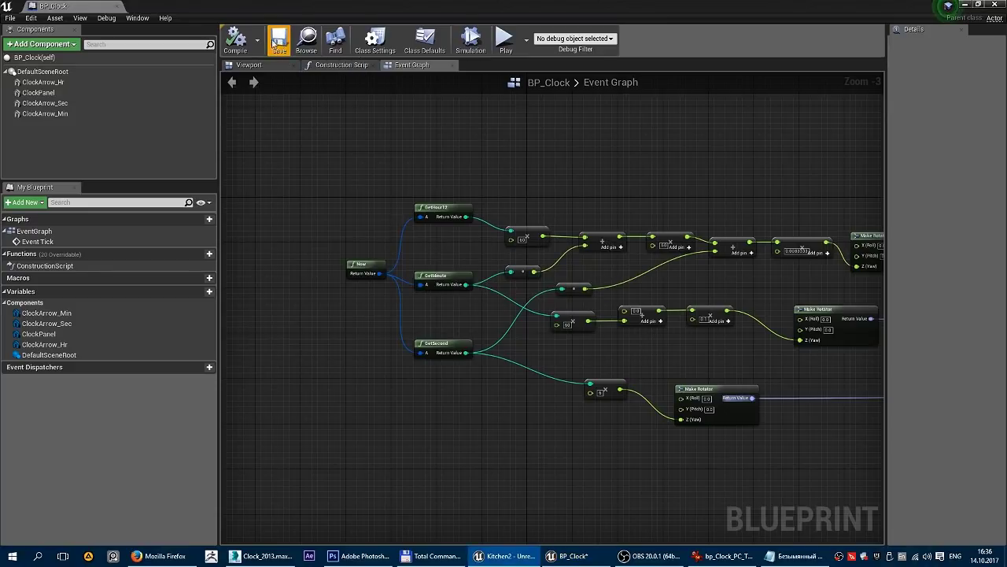
# - Close the Blueprint editor and delete the old ClockArrow and ClockPanel actors
pyautogui.click(995, 5)
pyautogui.moveTo(650, 207); pyautogui.dragTo(650, 207, button='right')
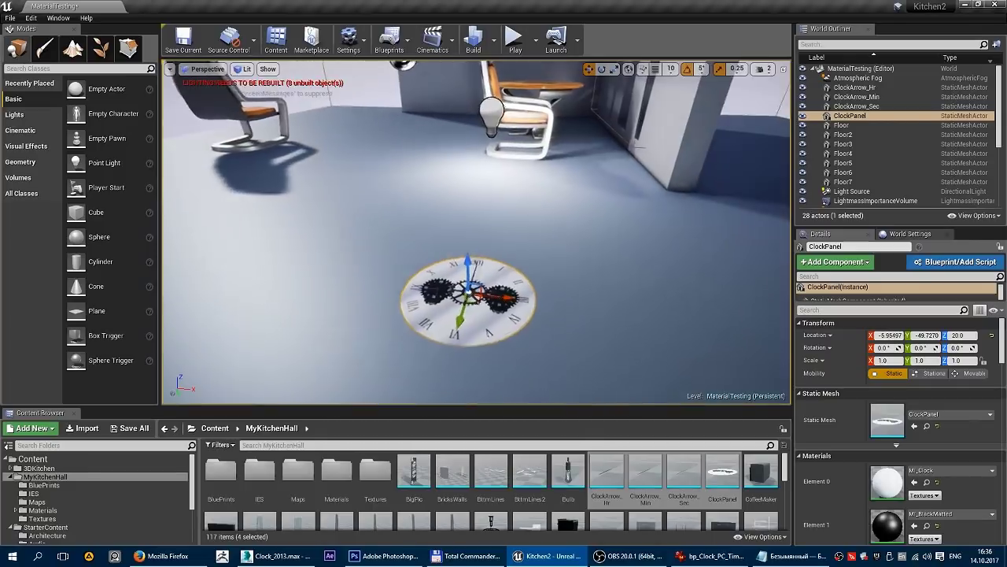
pyautogui.moveTo(603, 256); pyautogui.dragTo(567, 268, button='right')
pyautogui.keyDown('shift'); pyautogui.click(858, 88); pyautogui.keyUp('shift')
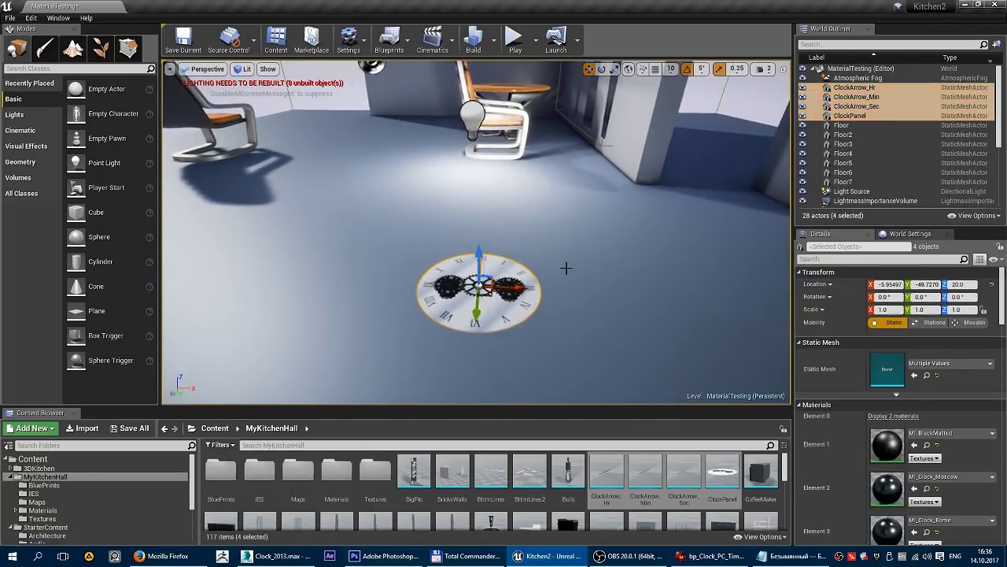
pyautogui.press('Delete')
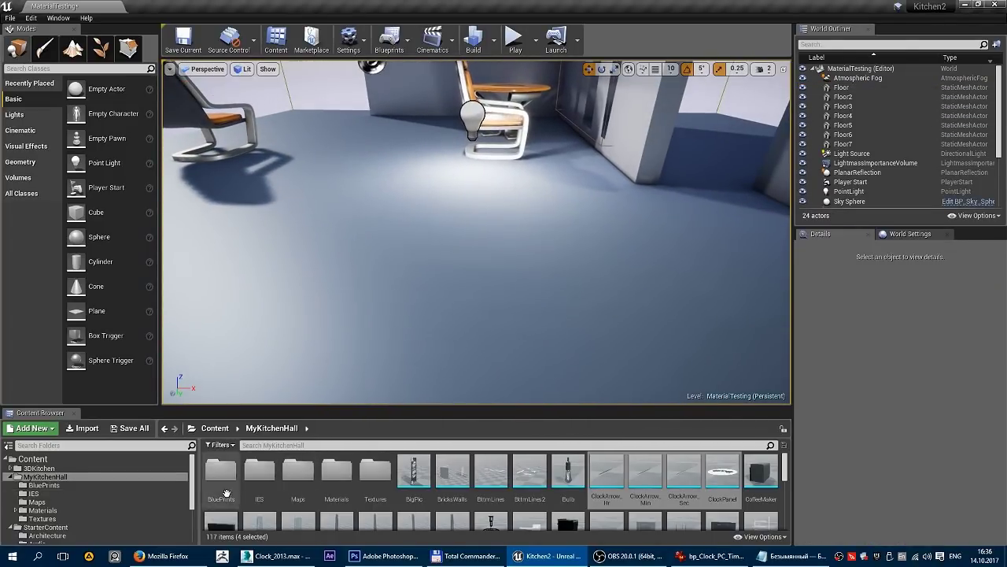
# - Place BP_Clock from the BluePrints folder onto the floor and adjust its position
pyautogui.doubleClick(222, 470)
pyautogui.moveTo(231, 472); pyautogui.dragTo(483, 292)
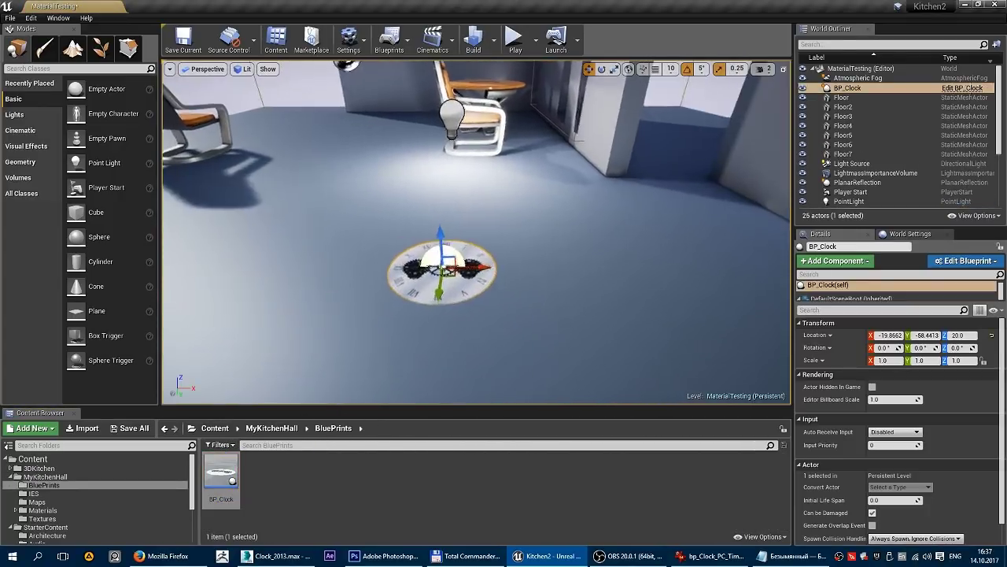
pyautogui.press('f')
pyautogui.press('e')
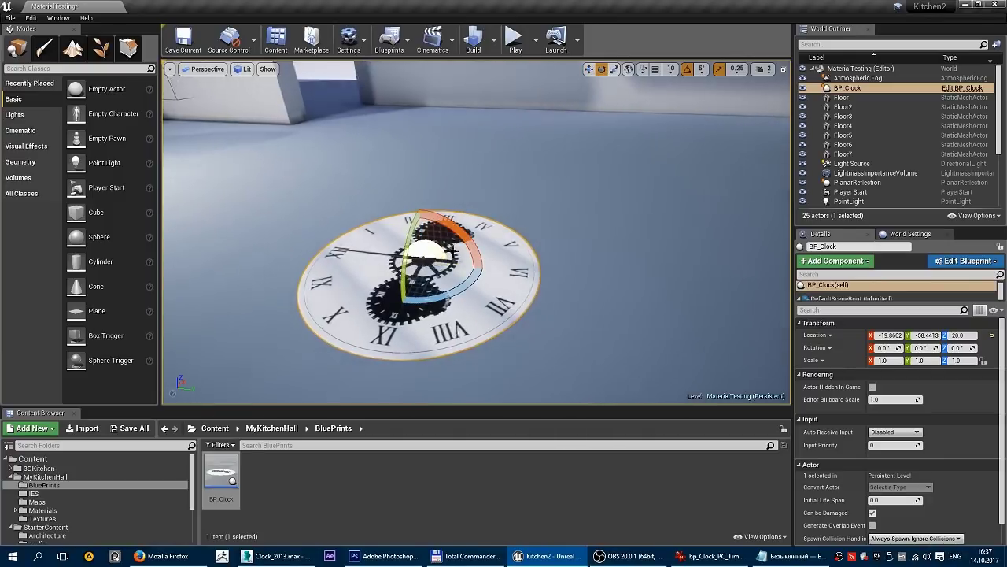
pyautogui.keyDown('alt'); pyautogui.moveTo(577, 216); pyautogui.dragTo(577, 216); pyautogui.keyUp('alt')
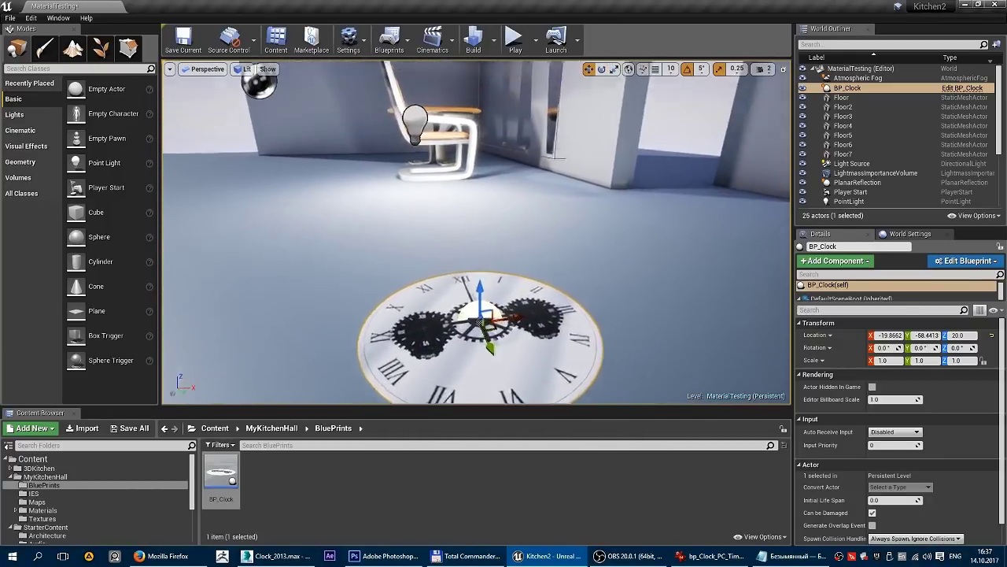
pyautogui.press('w')
pyautogui.moveTo(577, 217); pyautogui.dragTo(533, 95, button='right')
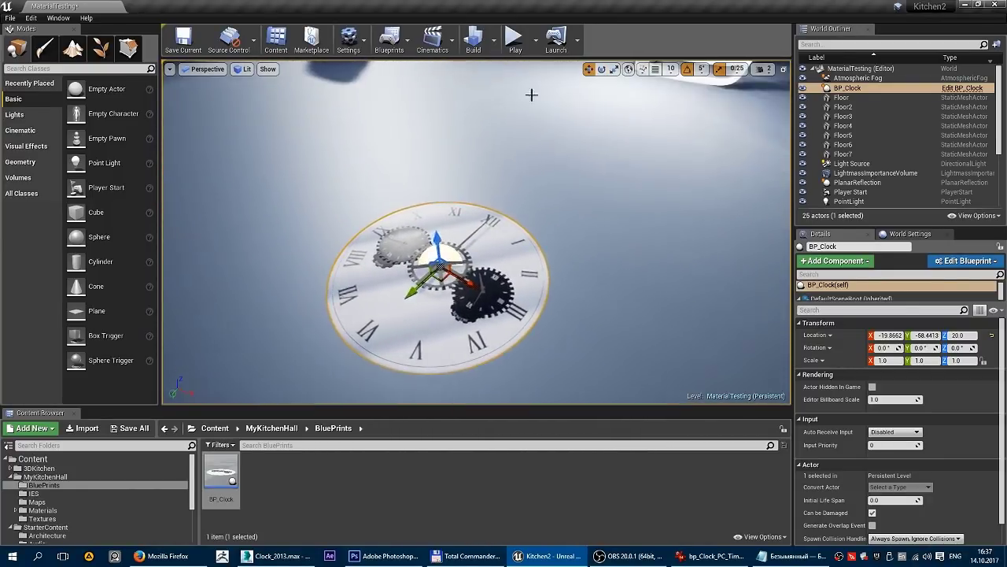
# - Simulate the level, watch BP_Clock's hands tick up close, then stop the simulation
pyautogui.click(536, 40)
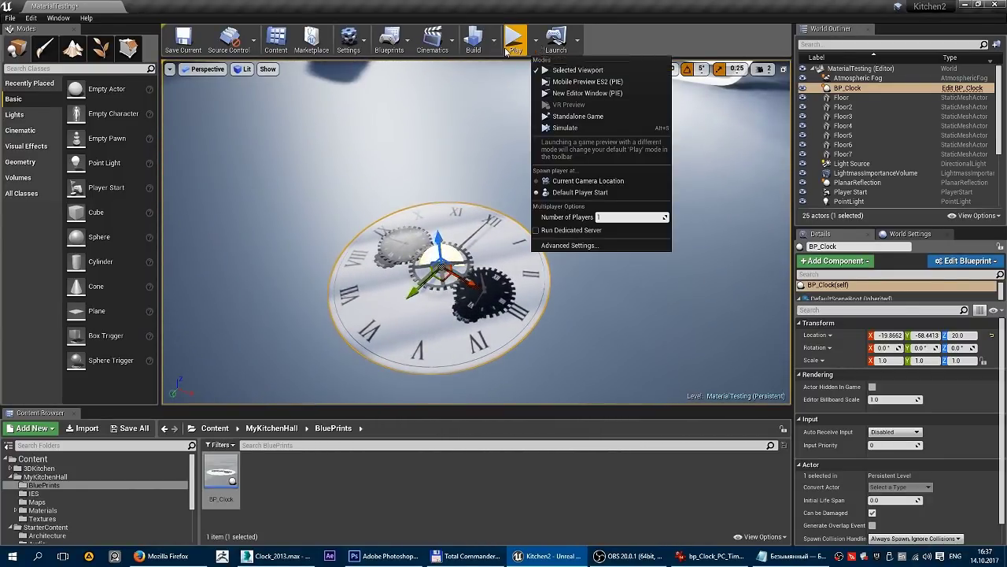
pyautogui.click(586, 130)
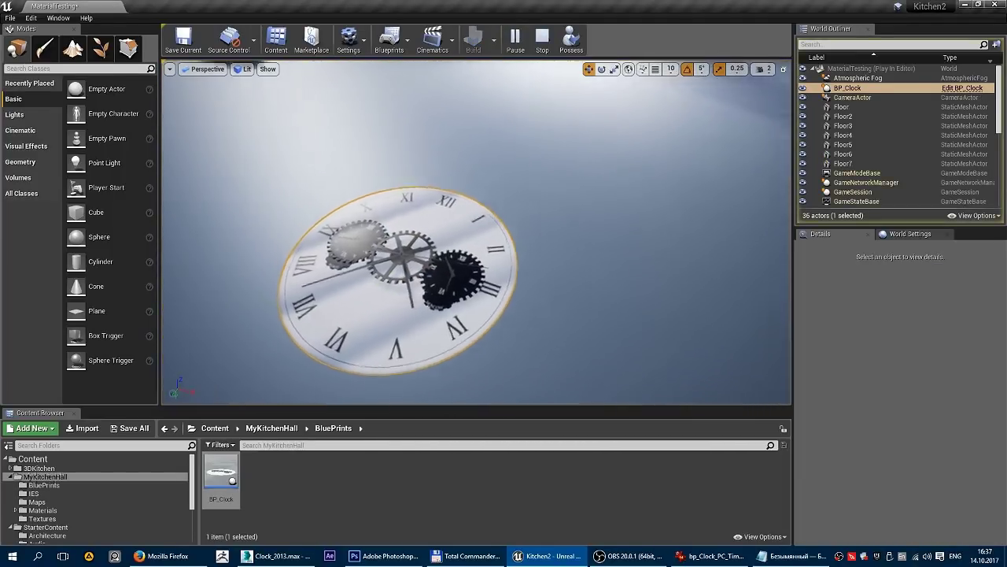
pyautogui.moveTo(535, 274)
pyautogui.mouseDown(button='right')
pyautogui.moveTo(504, 236)
pyautogui.moveTo(476, 259)
pyautogui.mouseUp(button='right')
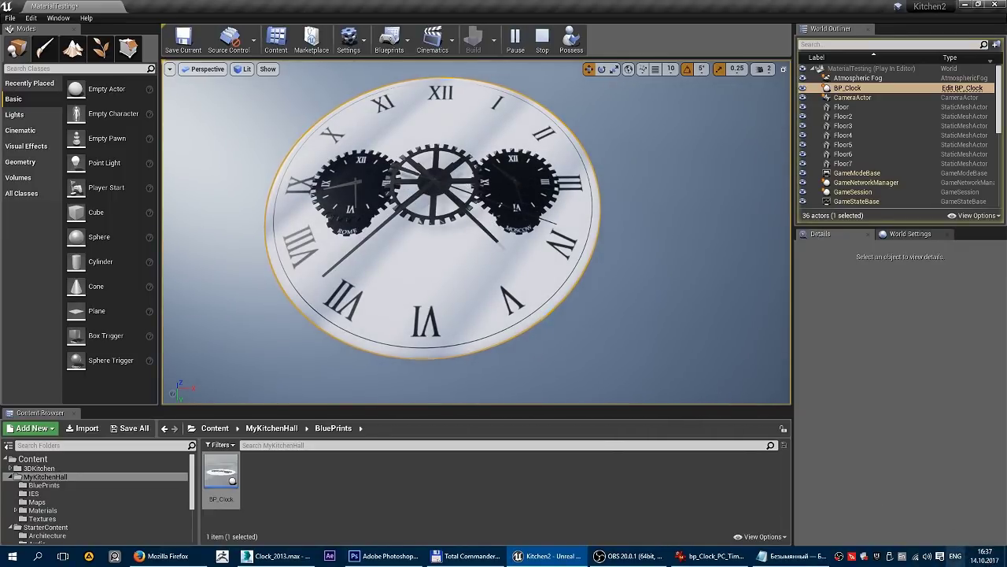
pyautogui.moveTo(976, 563)
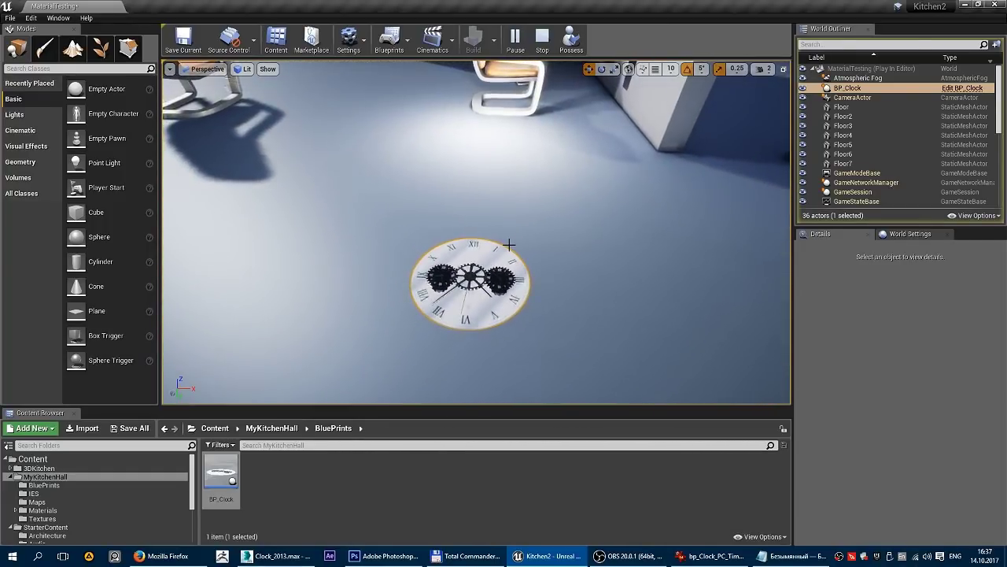
pyautogui.click(543, 38)
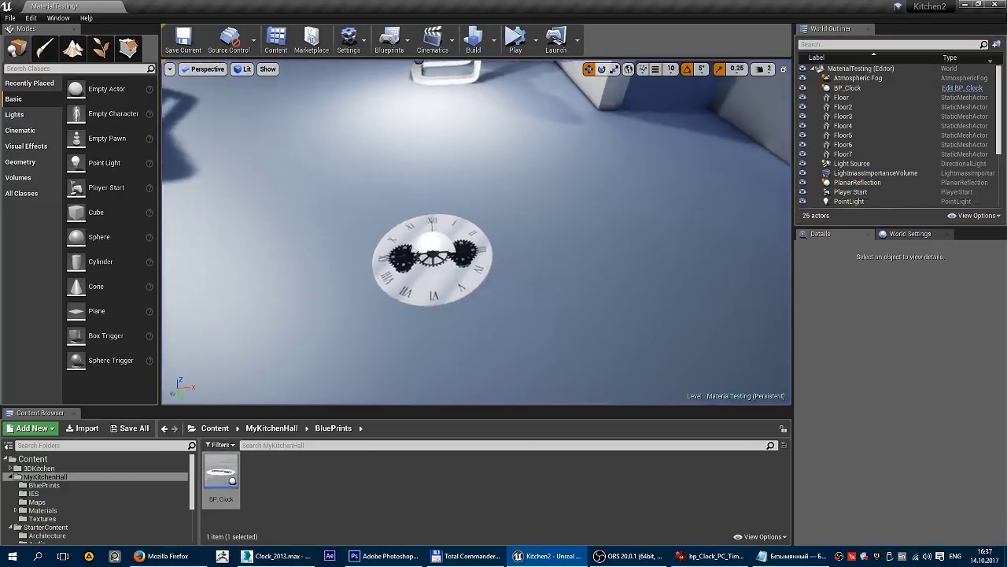
# - Rename the BP_Clock asset to BP_Clock_PC
pyautogui.click(428, 252)
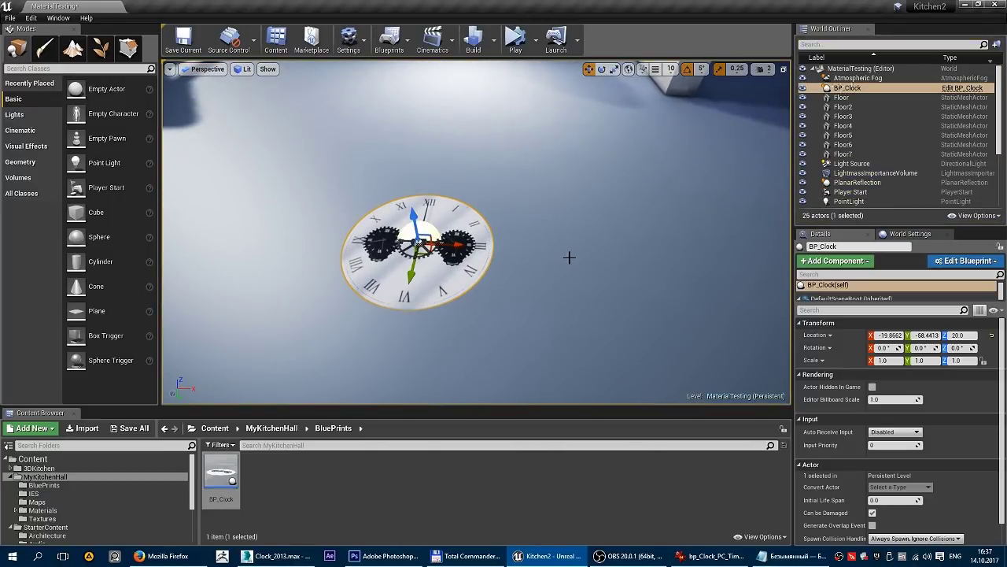
pyautogui.click(221, 476)
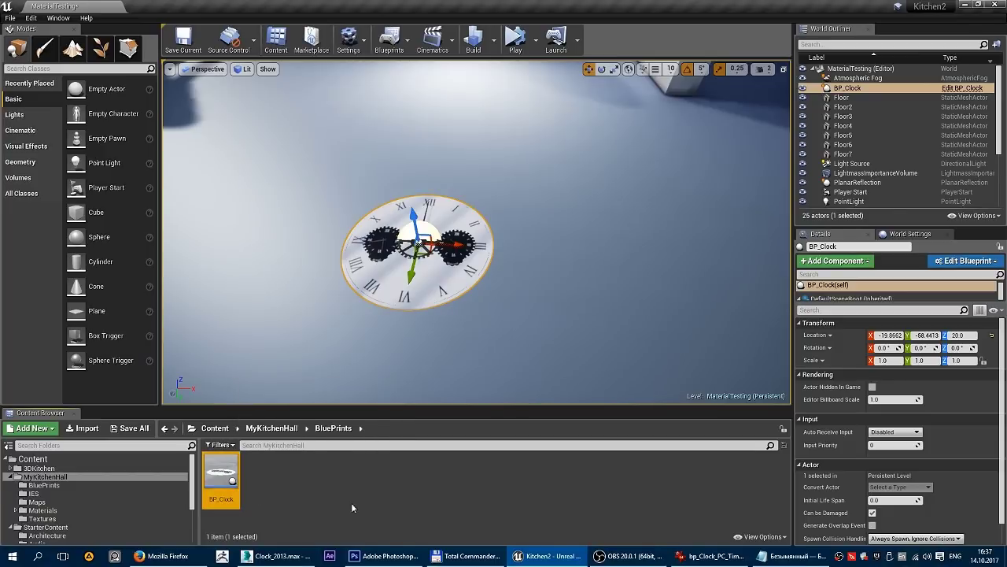
pyautogui.click(229, 499)
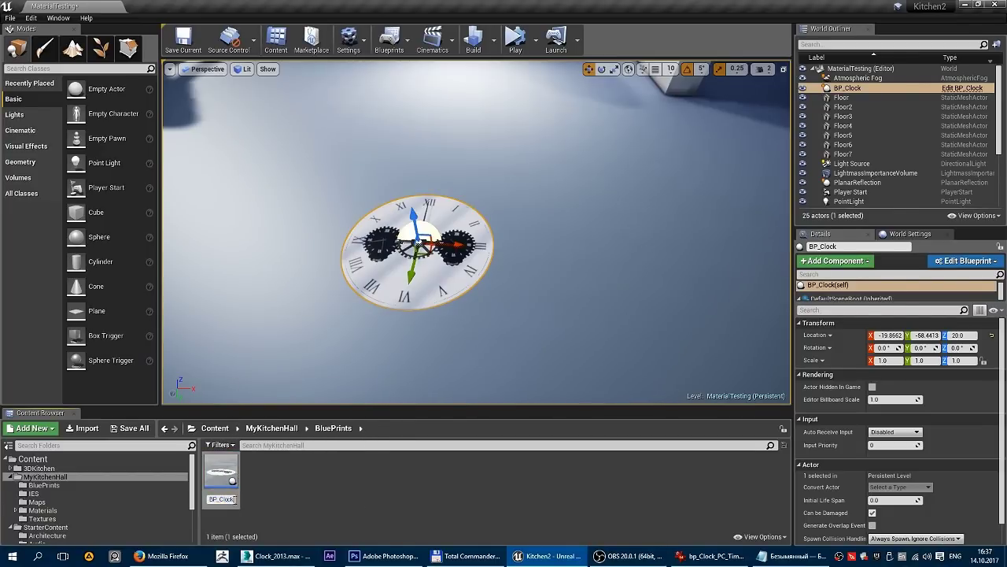
pyautogui.click(426, 493)
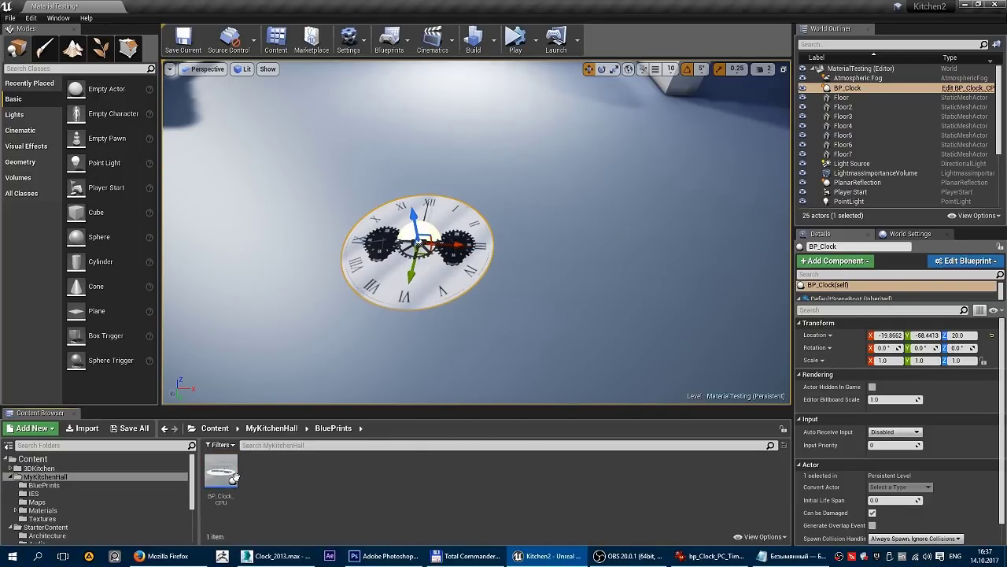
pyautogui.click(234, 477)
pyautogui.click(235, 499)
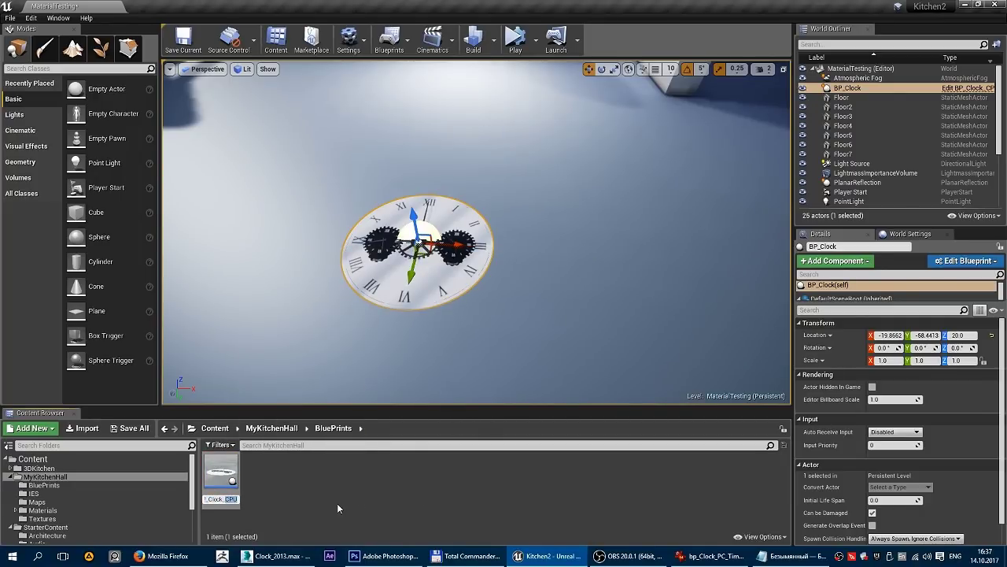
pyautogui.write('PC')
pyautogui.press('Return')
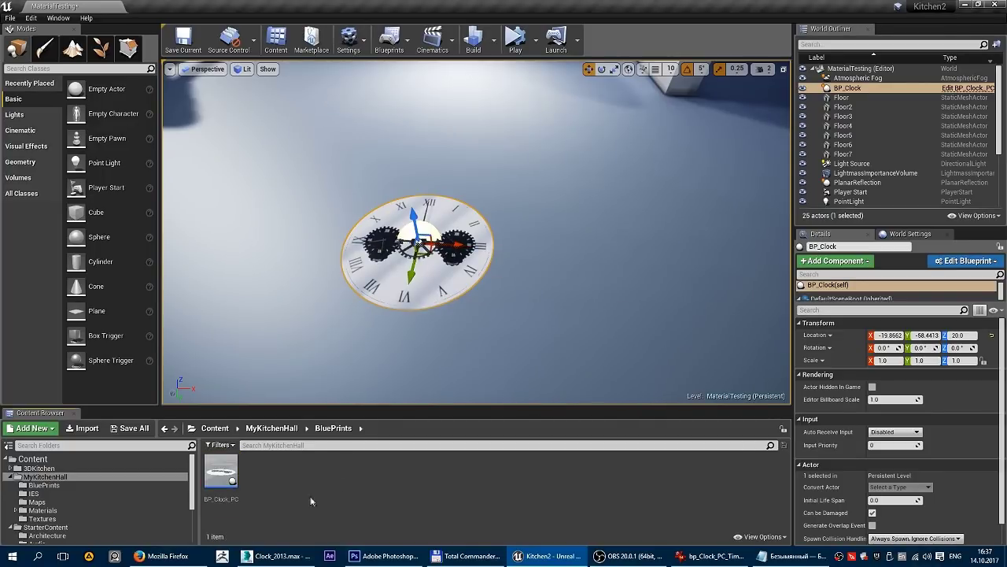
# - Duplicate BP_Clock_PC and name the copy BP_Clock_GameTime
pyautogui.click(222, 473)
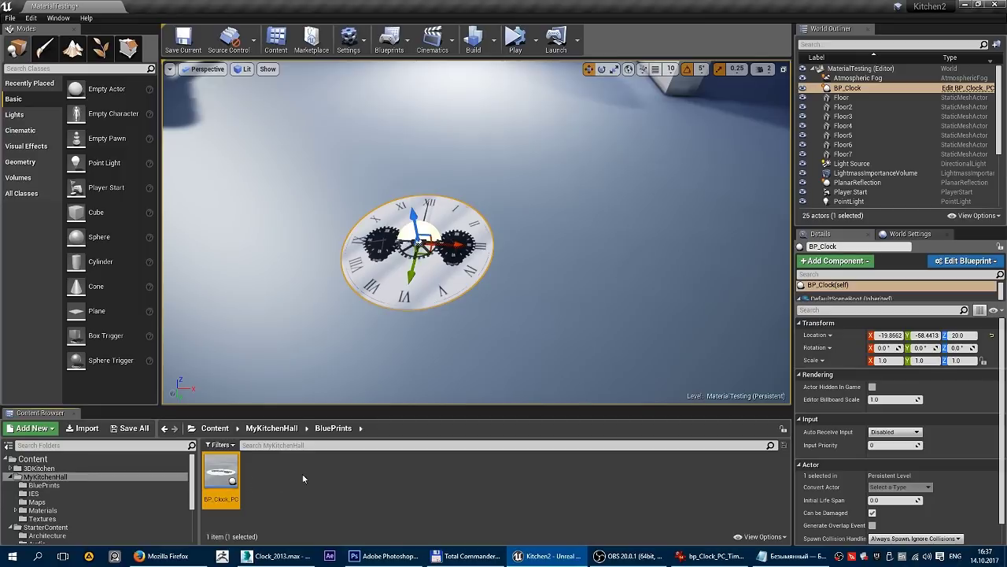
pyautogui.hotkey('ctrl', 'w')
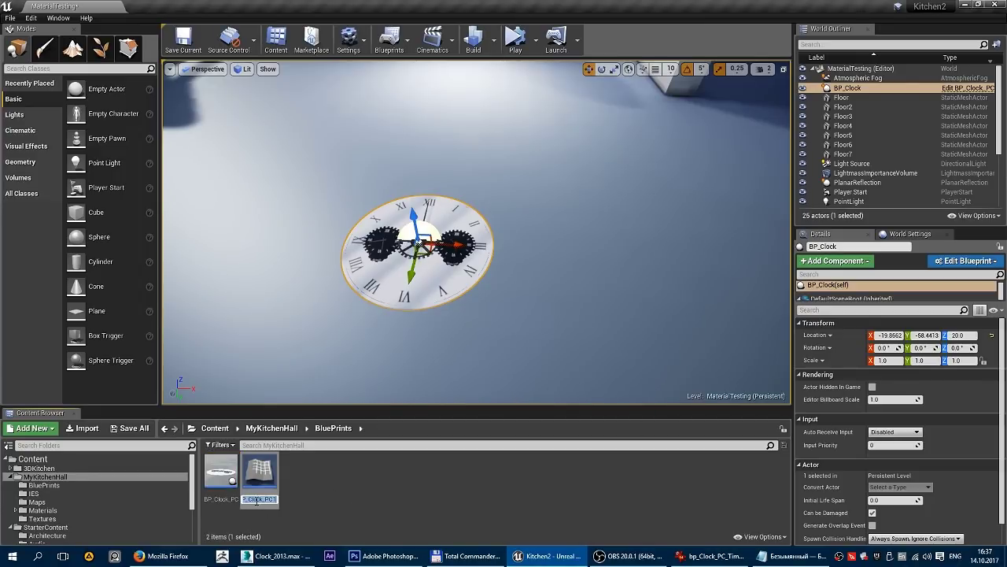
pyautogui.write('GameTi')
pyautogui.write('me')
pyautogui.press('Return')
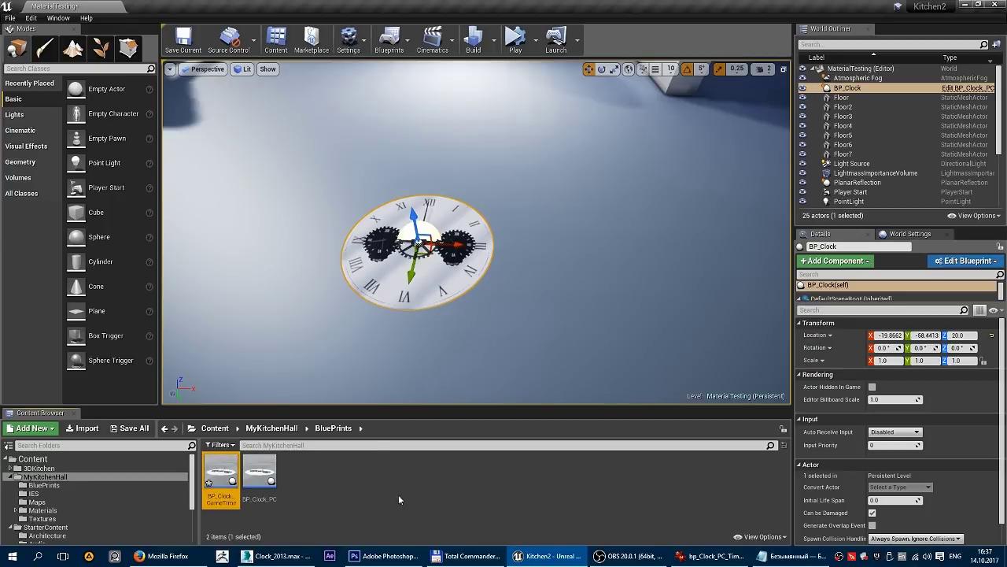
# - Open BP_Clock_GameTime and delete its GetSecond node
pyautogui.click(398, 494)
pyautogui.doubleClick(214, 471)
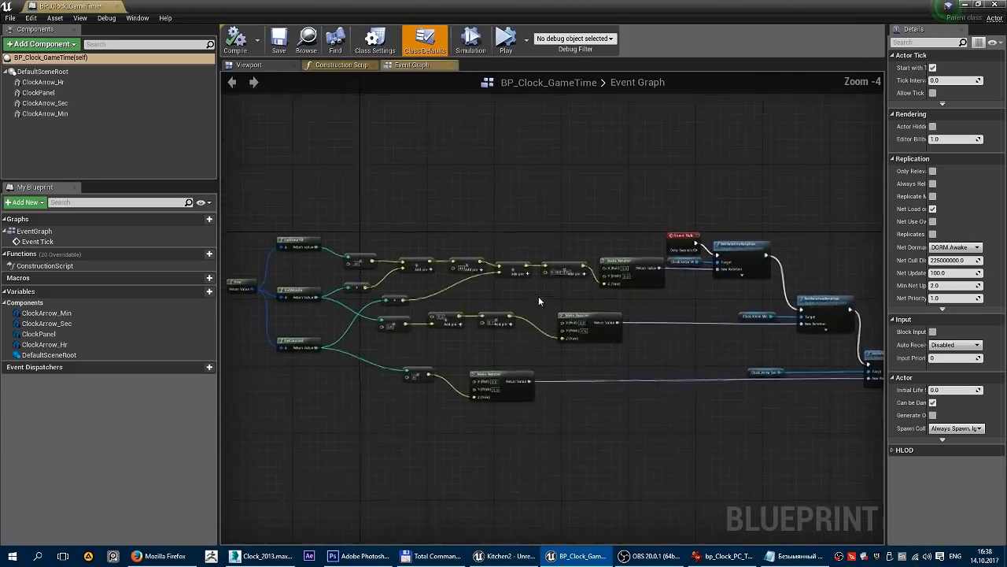
pyautogui.moveTo(508, 195); pyautogui.dragTo(566, 136, button='right')
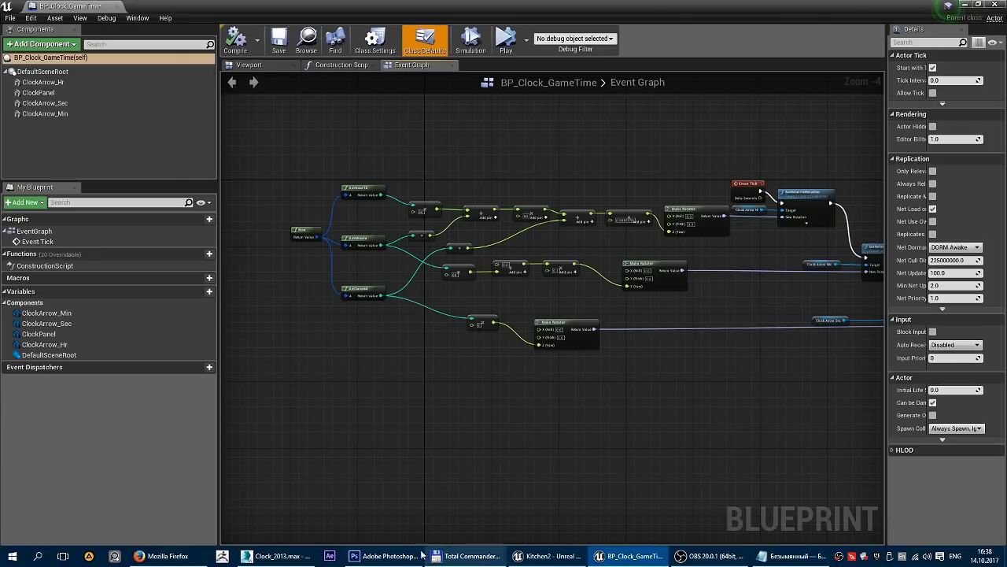
pyautogui.click(493, 558)
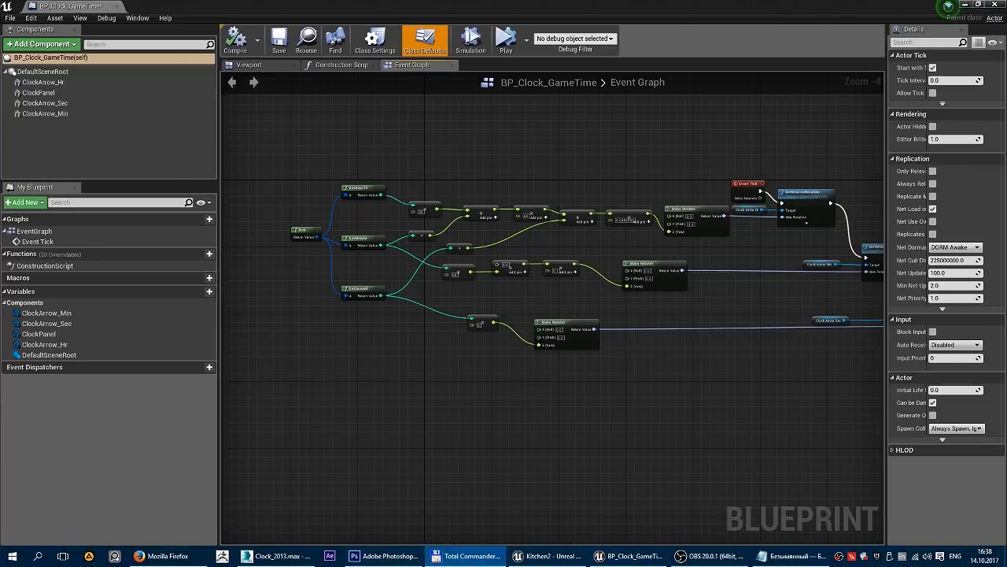
pyautogui.click(721, 356)
pyautogui.scroll(1, 700, 377)
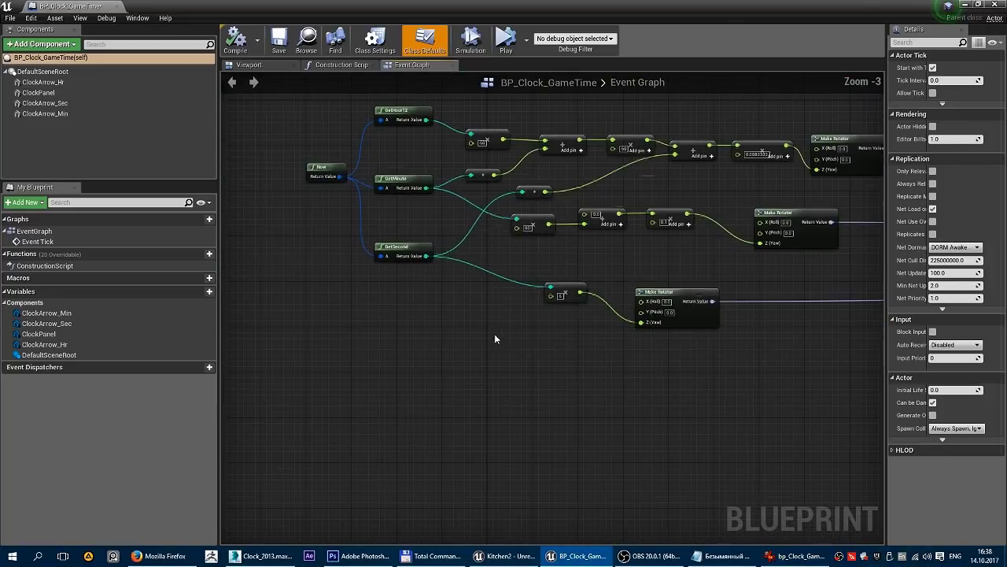
pyautogui.click(411, 257)
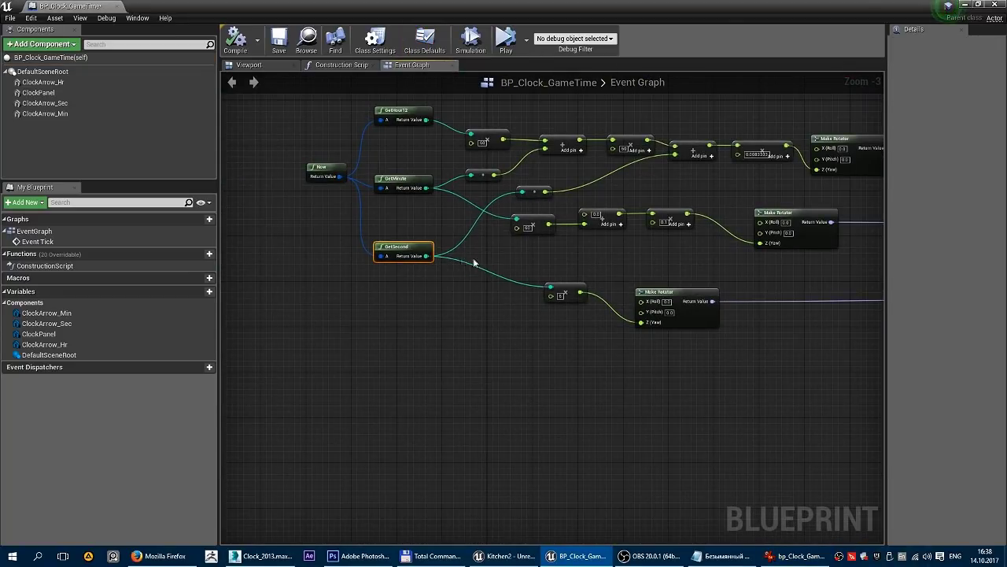
pyautogui.press('Delete')
# - Add Get Game Time in Seconds, wired truncated into the seconds multiply, and close the editor
pyautogui.moveTo(587, 322); pyautogui.dragTo(507, 328, button='right')
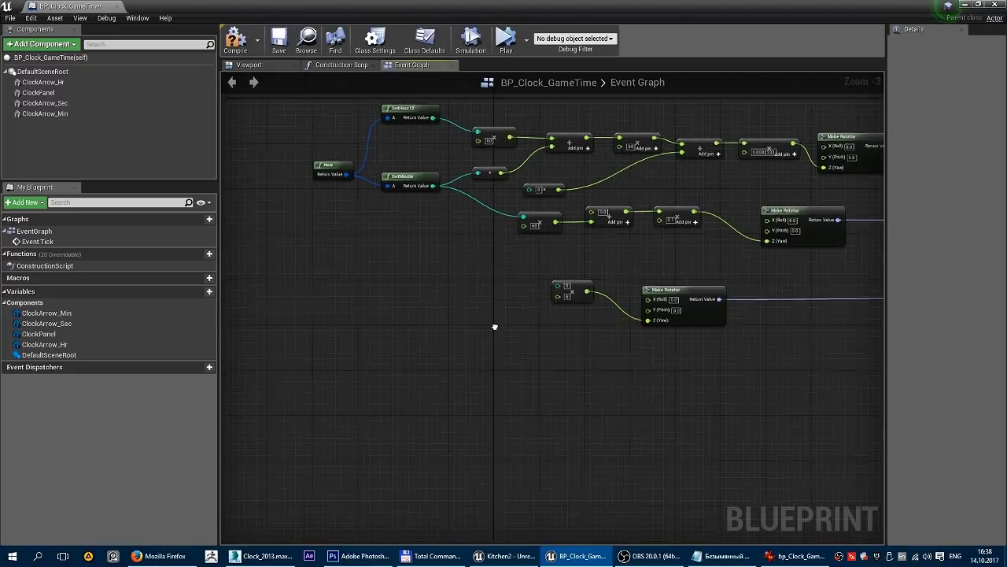
pyautogui.rightClick(439, 337)
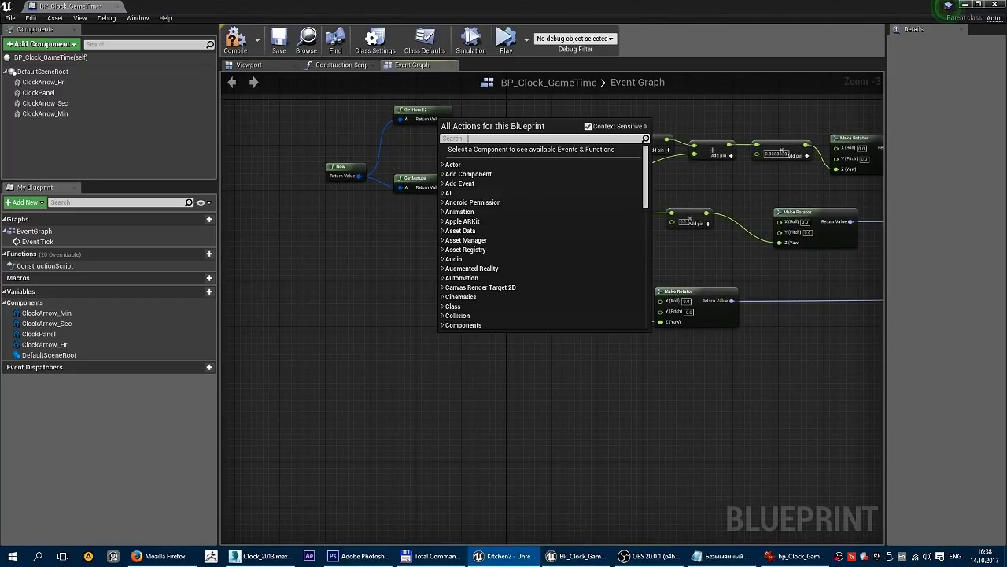
pyautogui.write('Get')
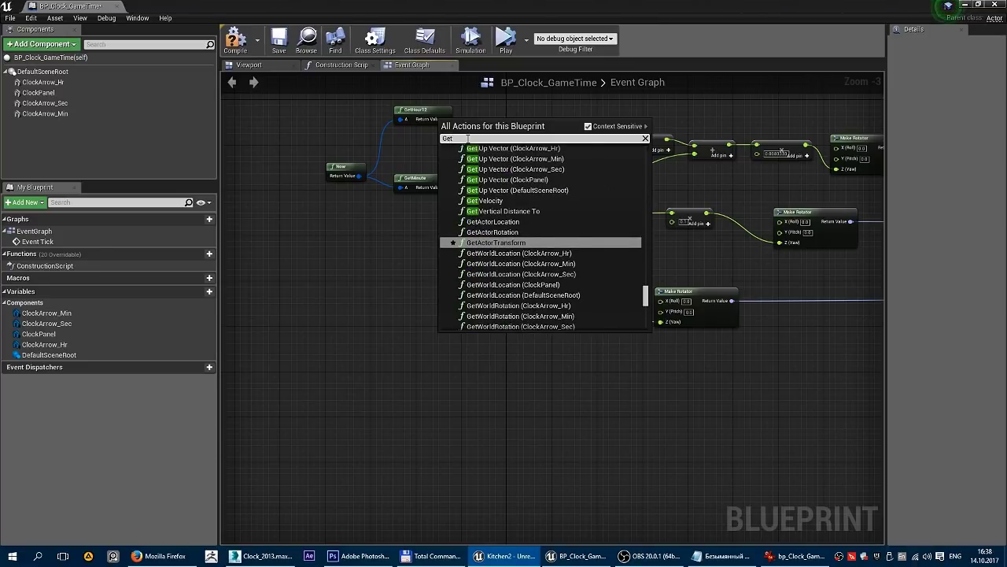
pyautogui.write(' Game')
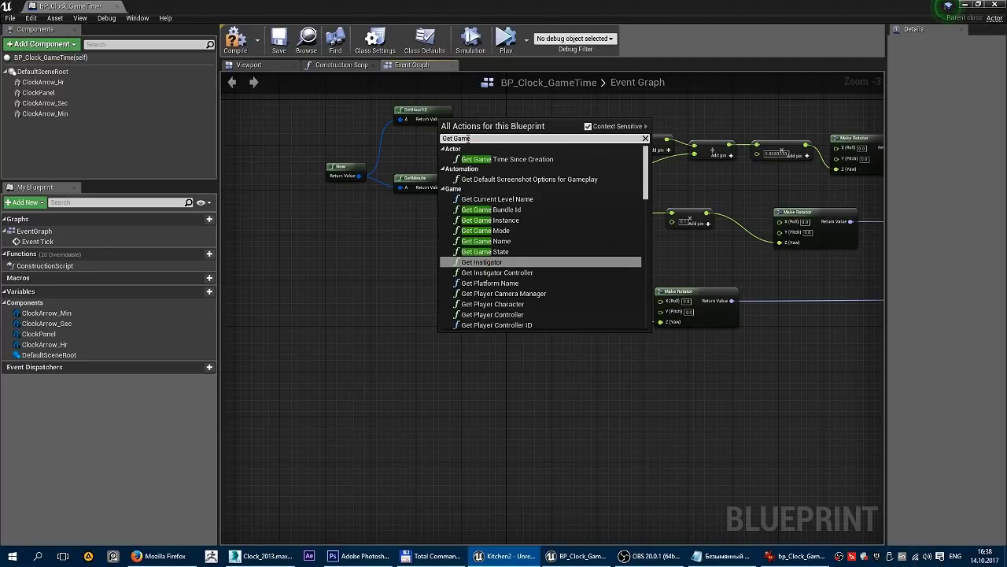
pyautogui.write(' Time')
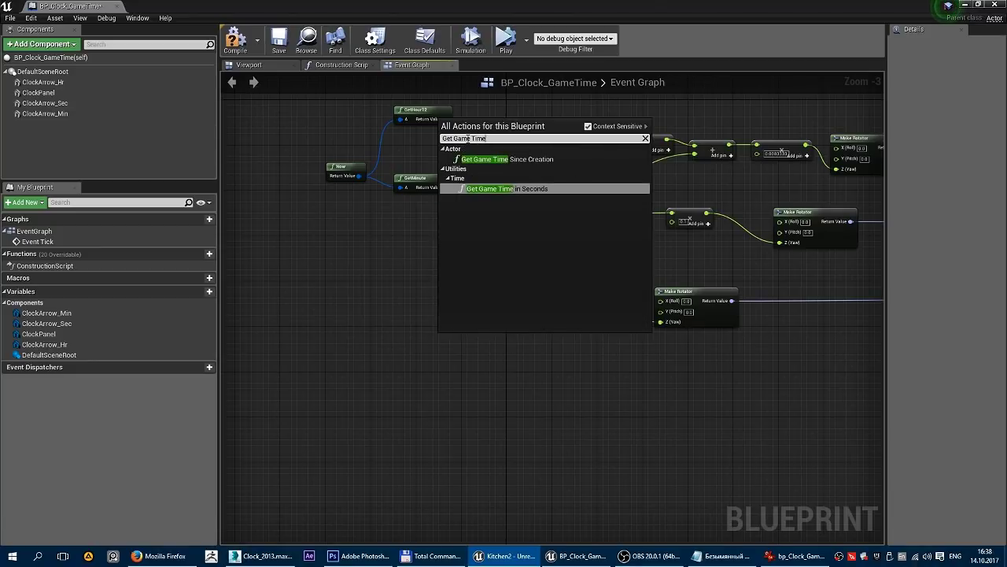
pyautogui.click(536, 189)
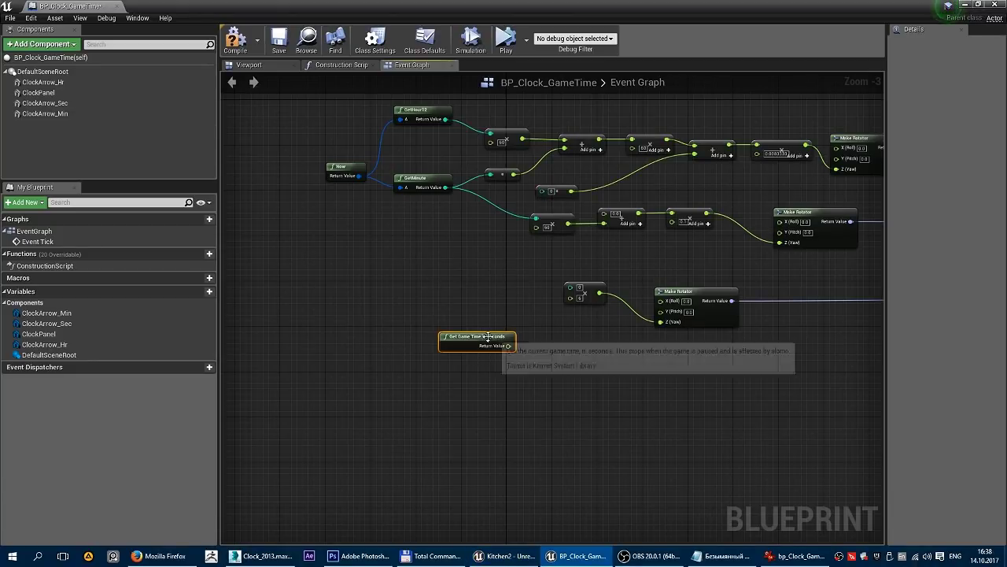
pyautogui.moveTo(472, 334); pyautogui.dragTo(405, 302)
pyautogui.scroll(2, 574, 318)
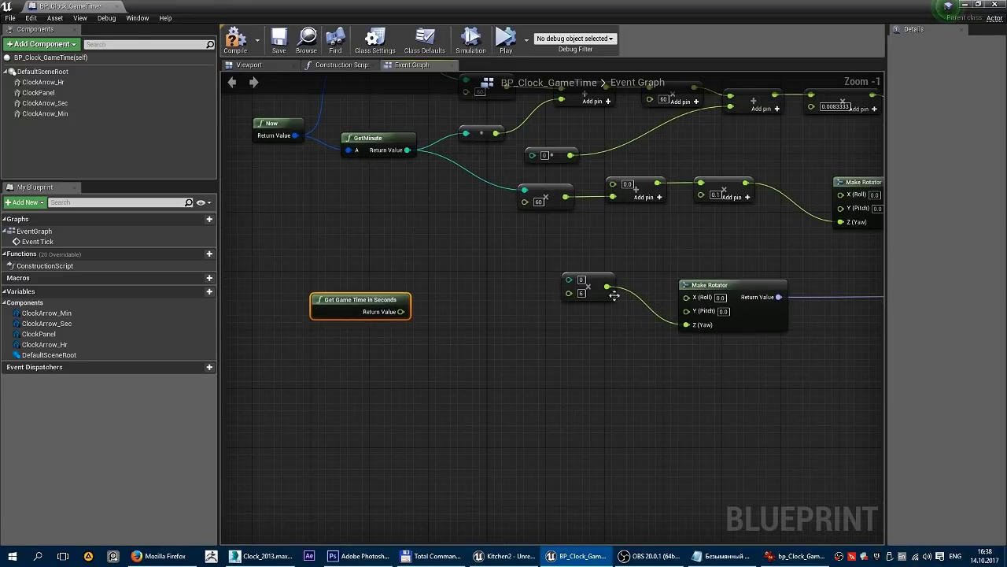
pyautogui.moveTo(400, 312); pyautogui.dragTo(570, 285)
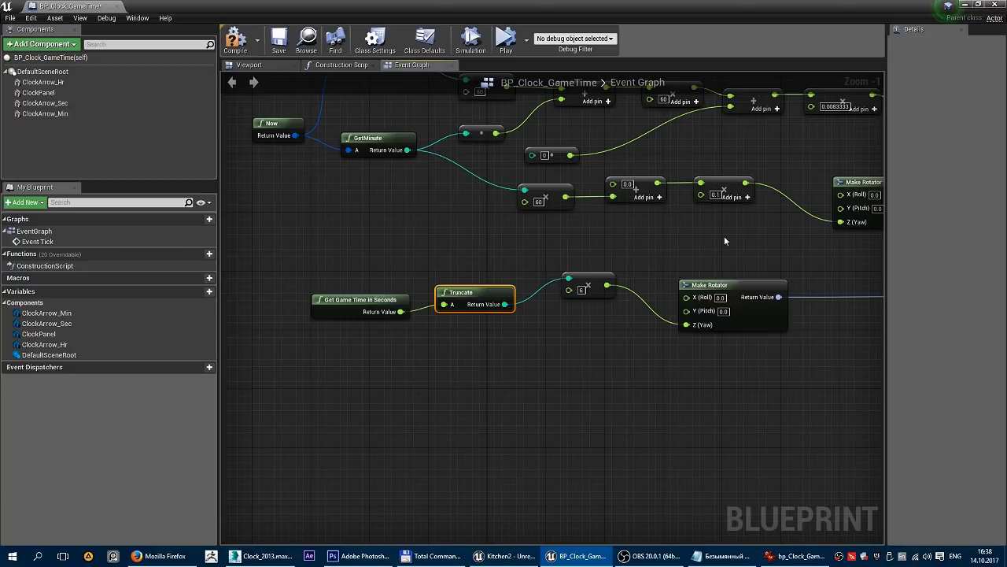
pyautogui.scroll(-2, 553, 306)
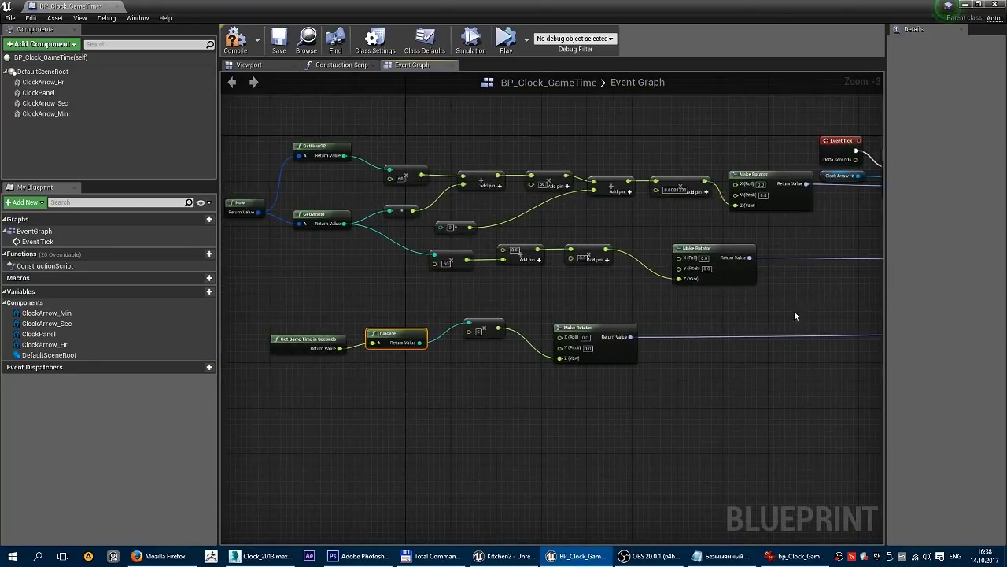
pyautogui.moveTo(794, 310); pyautogui.dragTo(816, 337, button='right')
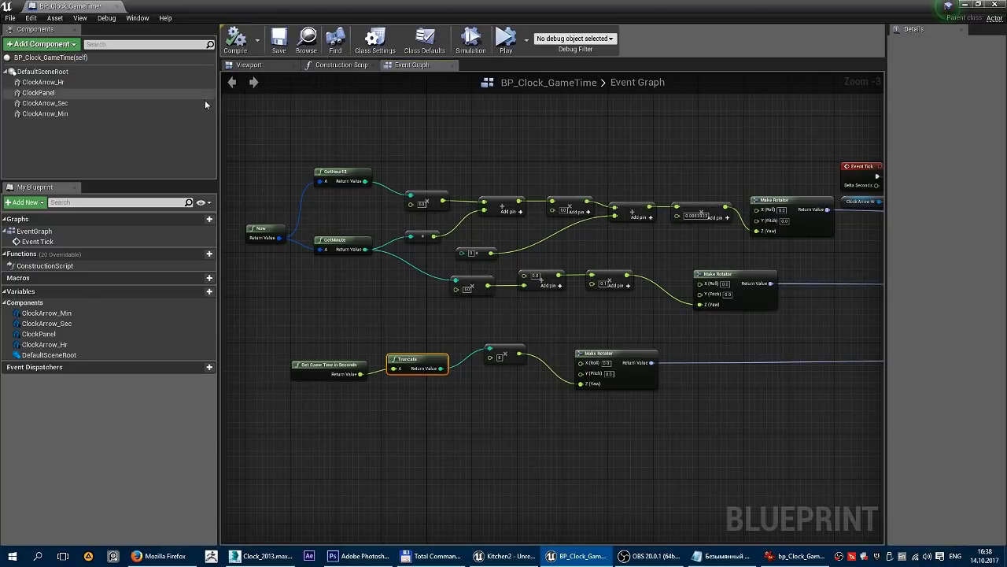
pyautogui.moveTo(203, 295)
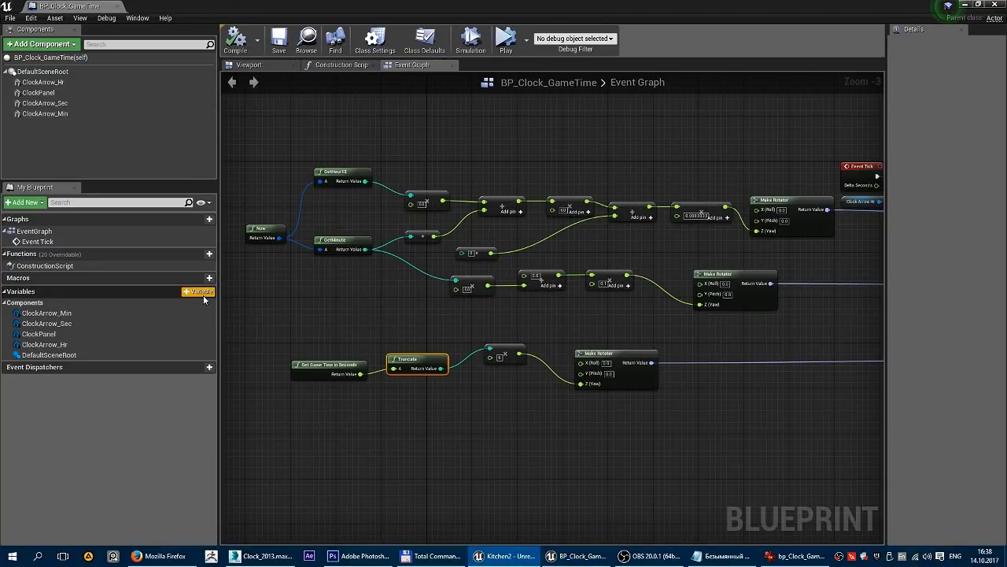
pyautogui.click(997, 5)
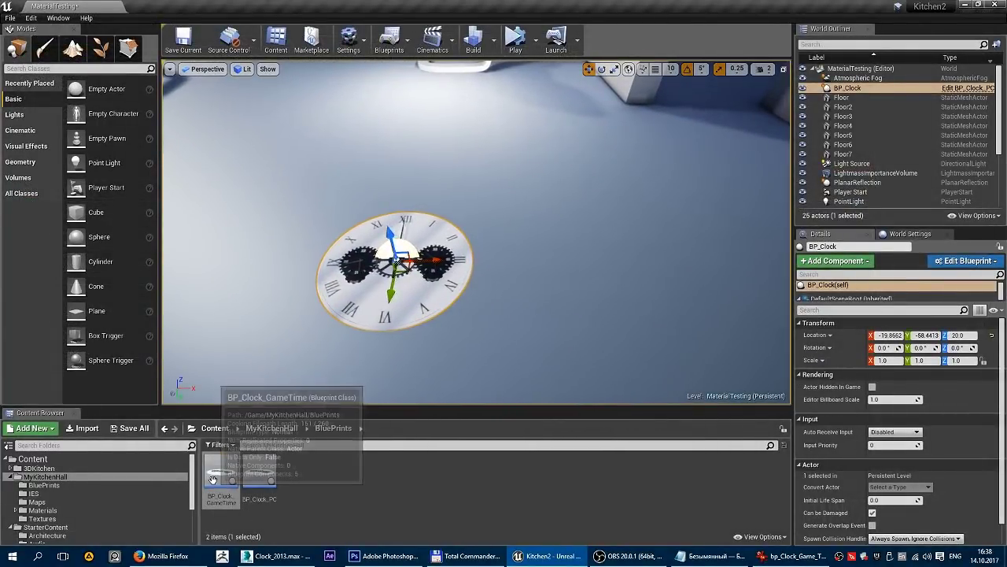
# - Drop BP_Clock_GameTime right of the first clock and Play the level with both clocks
pyautogui.moveTo(212, 480); pyautogui.dragTo(591, 279)
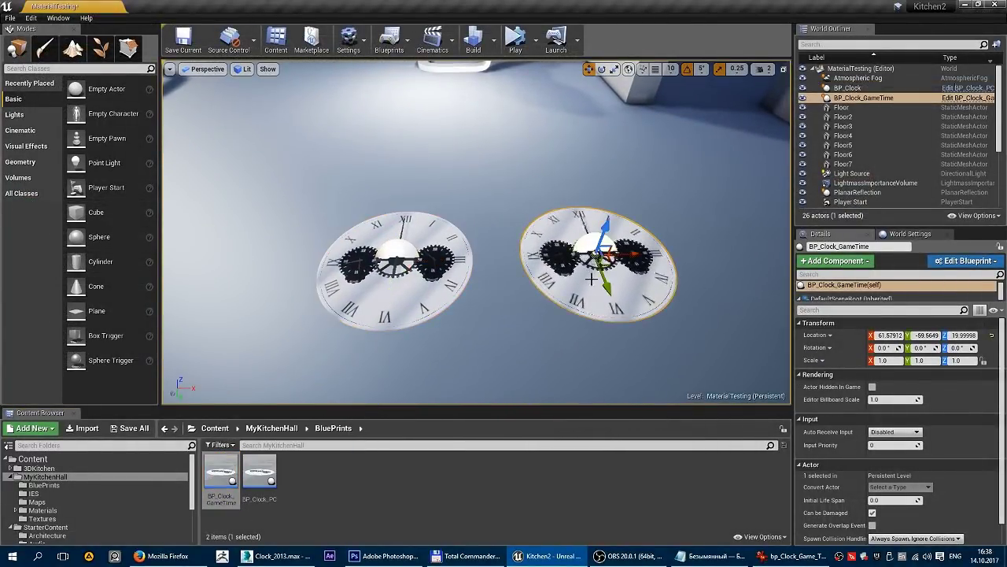
pyautogui.keyDown('ctrl'); pyautogui.click(400, 267); pyautogui.keyUp('ctrl')
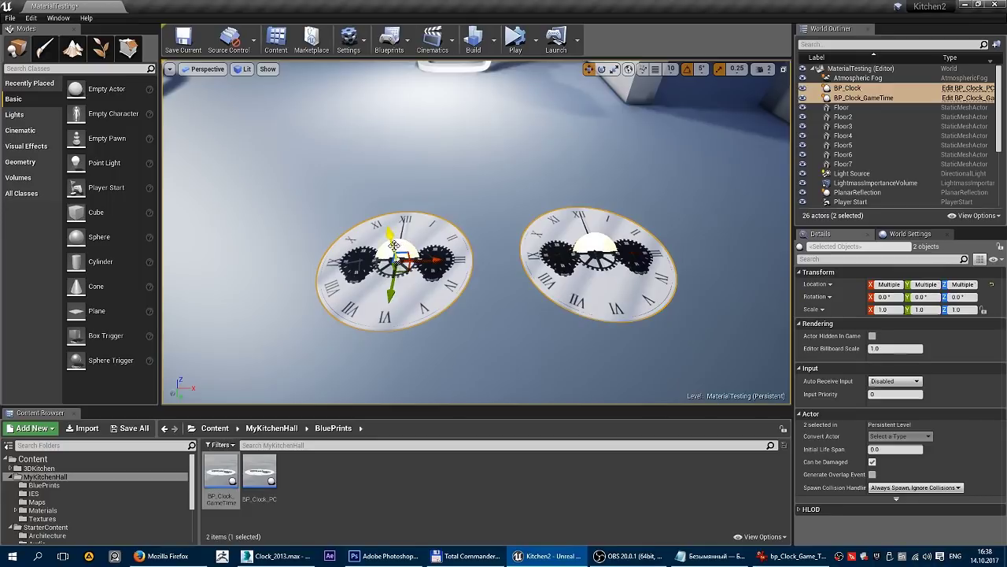
pyautogui.moveTo(472, 355); pyautogui.dragTo(488, 338)
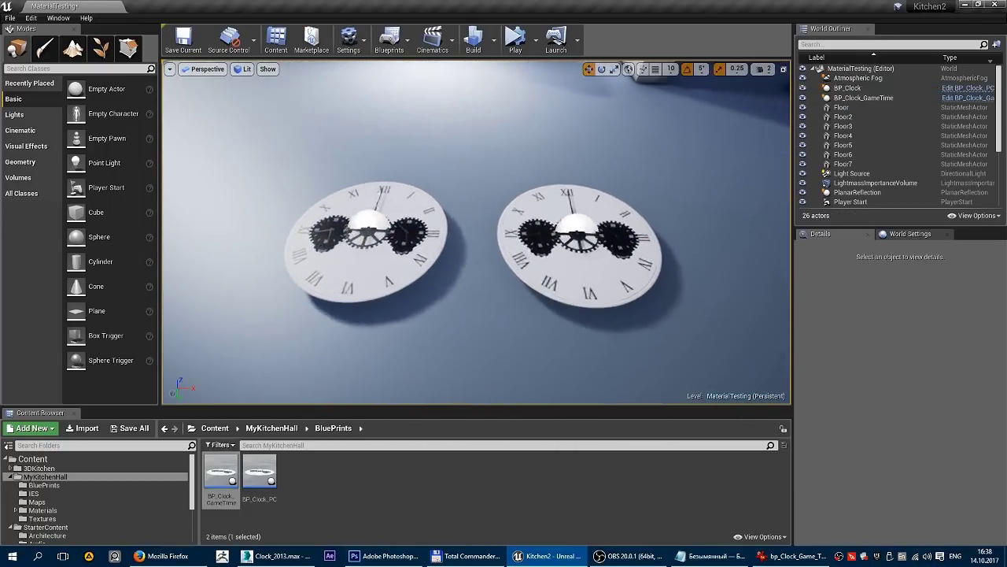
pyautogui.click(515, 37)
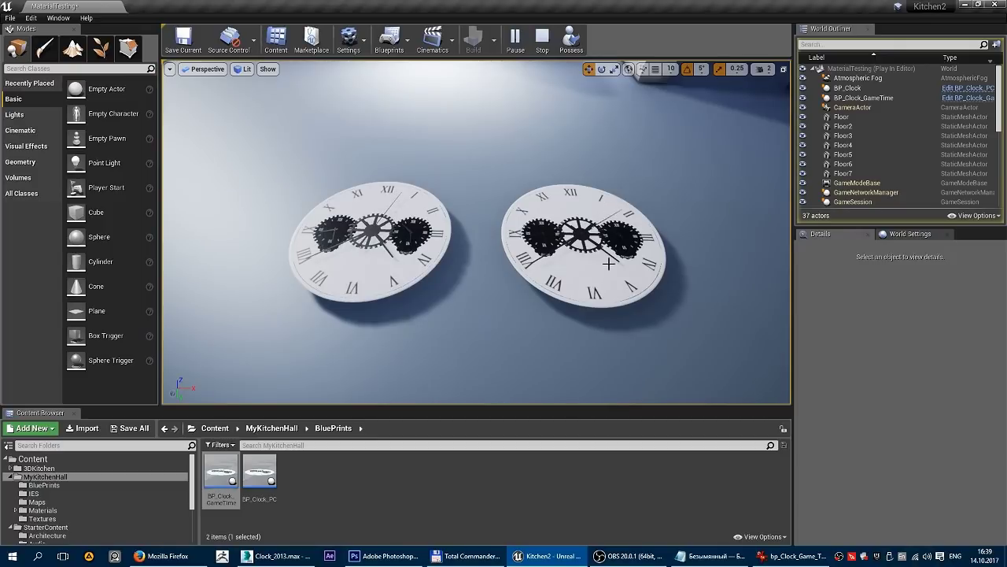
pyautogui.click(975, 556)
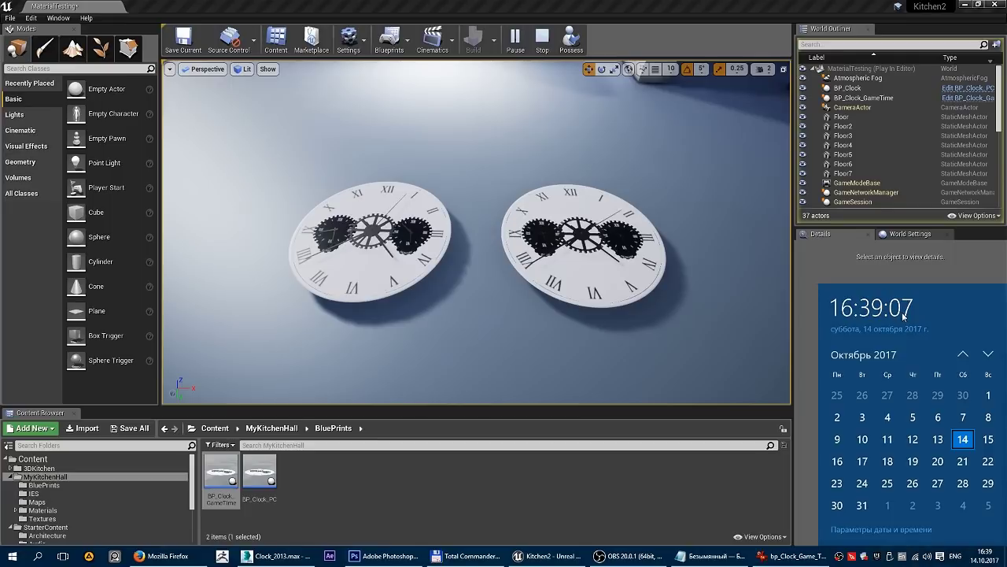
pyautogui.click(542, 8)
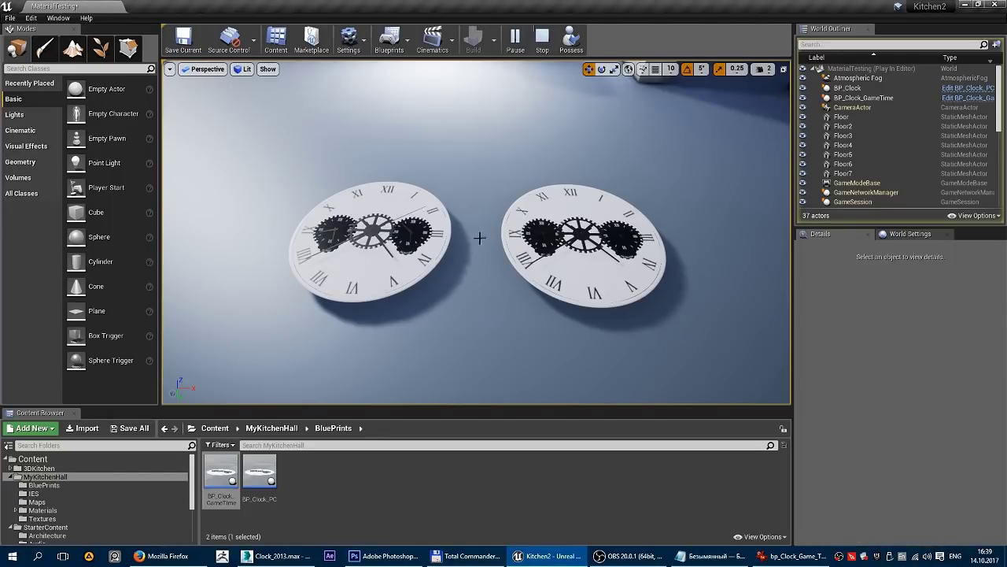
pyautogui.click(584, 255)
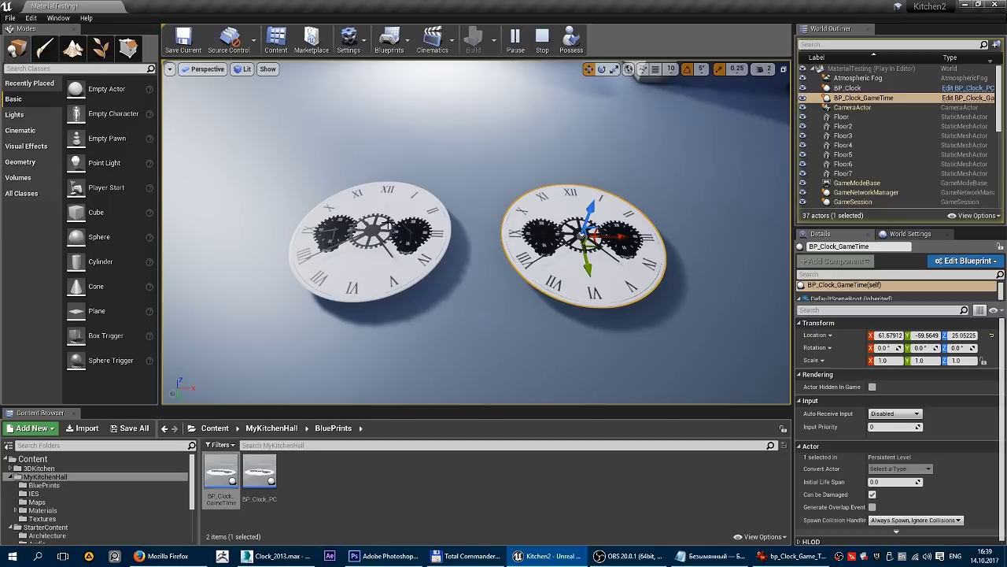
pyautogui.click(432, 38)
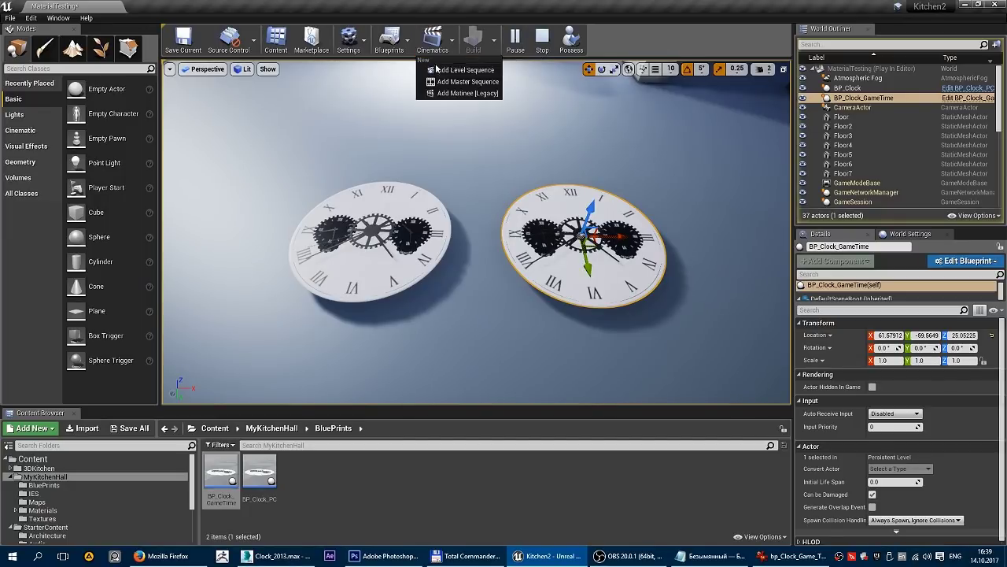
pyautogui.click(363, 223)
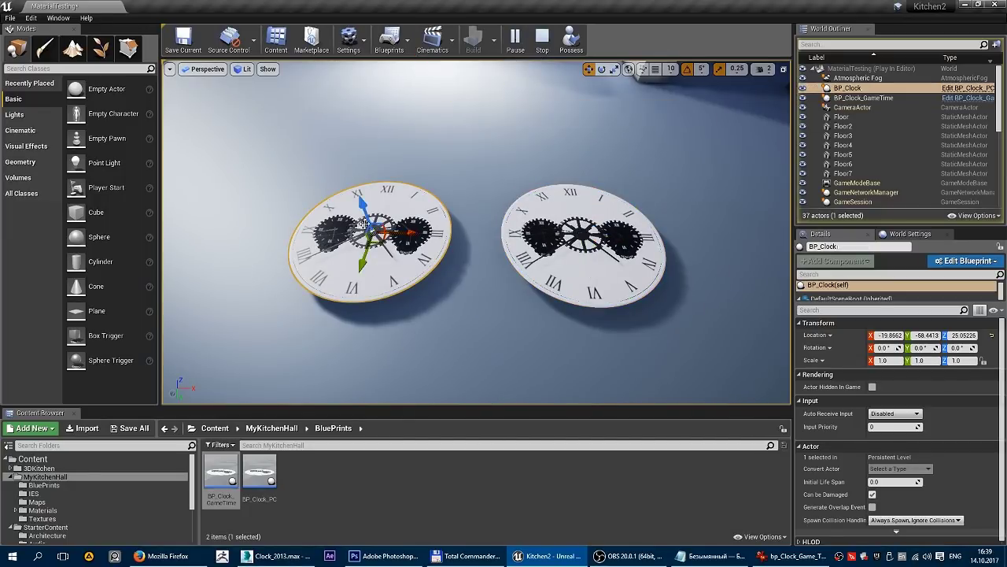
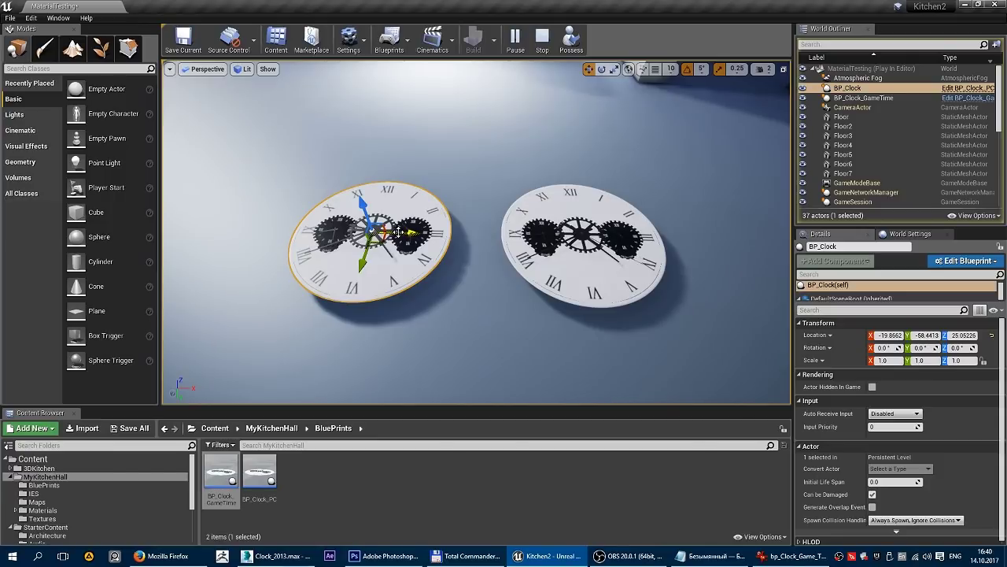
# - Inspect the GameTime clocks in the test level from closer views
pyautogui.moveTo(396, 254)
pyautogui.mouseDown(button='right')
pyautogui.moveTo(370, 196)
pyautogui.moveTo(397, 256)
pyautogui.moveTo(425, 256)
pyautogui.moveTo(429, 271)
pyautogui.moveTo(409, 268)
pyautogui.mouseUp(button='right')
pyautogui.click(429, 272)
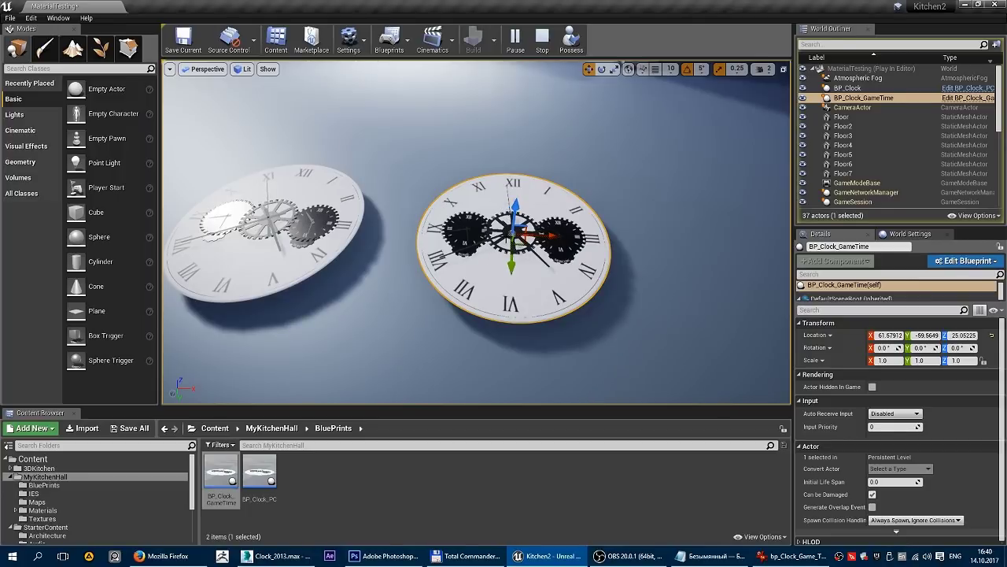
pyautogui.moveTo(484, 272)
pyautogui.mouseDown()
pyautogui.moveTo(473, 252)
pyautogui.moveTo(449, 284)
pyautogui.mouseUp()
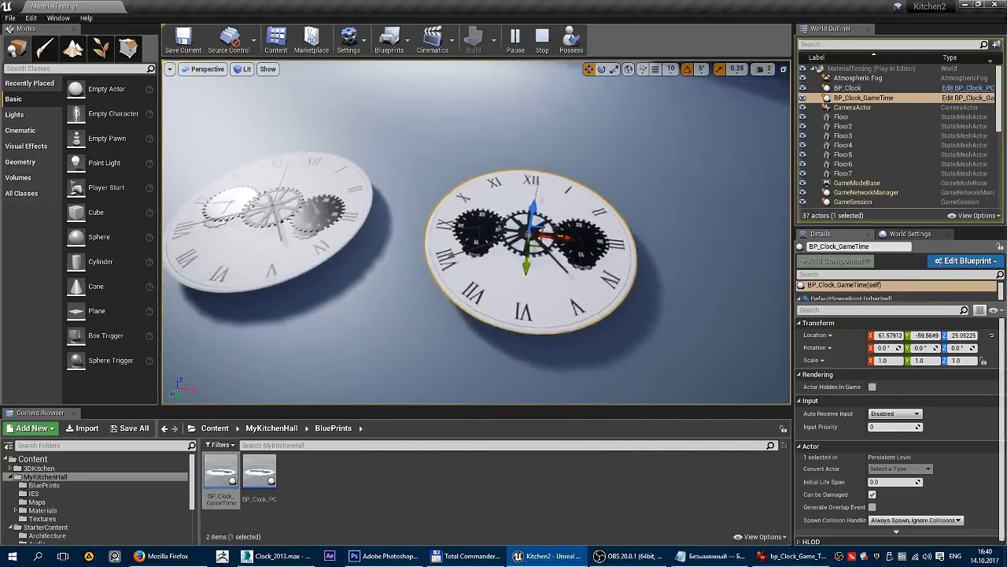
pyautogui.hotkey('alt', 'Tab')
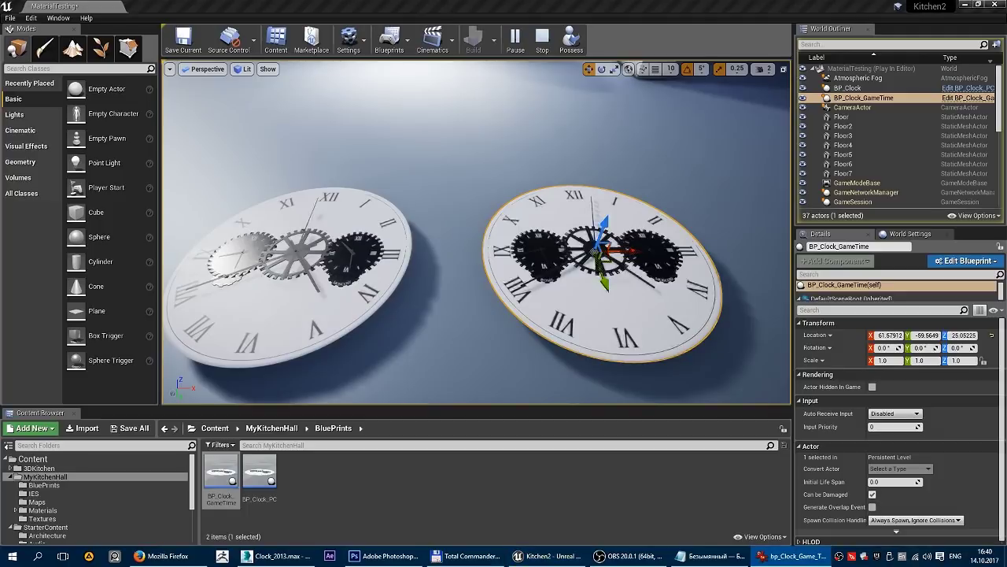
pyautogui.moveTo(581, 243)
pyautogui.mouseDown()
pyautogui.moveTo(581, 260)
pyautogui.moveTo(581, 229)
pyautogui.mouseUp()
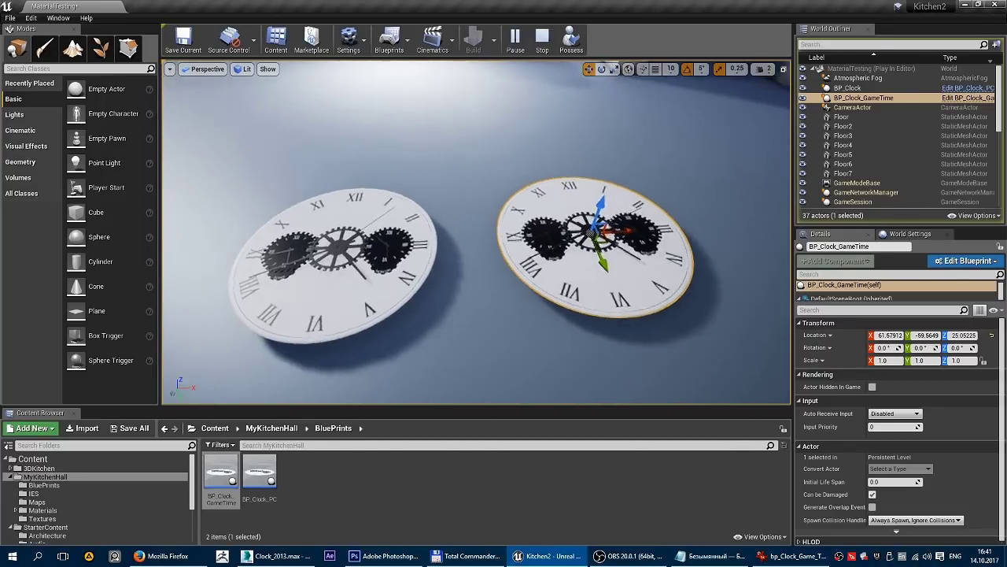
pyautogui.moveTo(259, 189); pyautogui.dragTo(259, 184)
# - Save all unsaved work
pyautogui.click(9, 18)
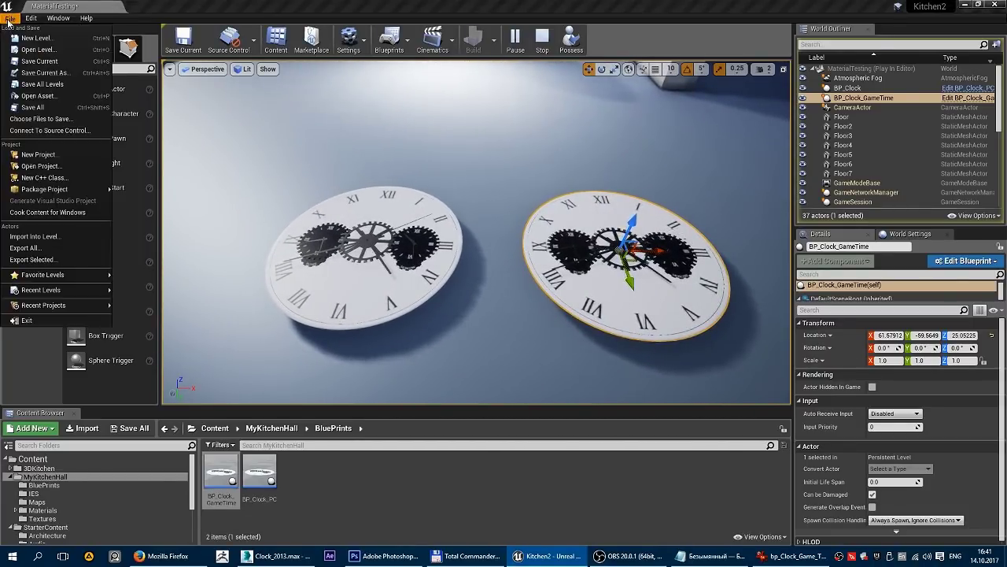
pyautogui.moveTo(71, 291)
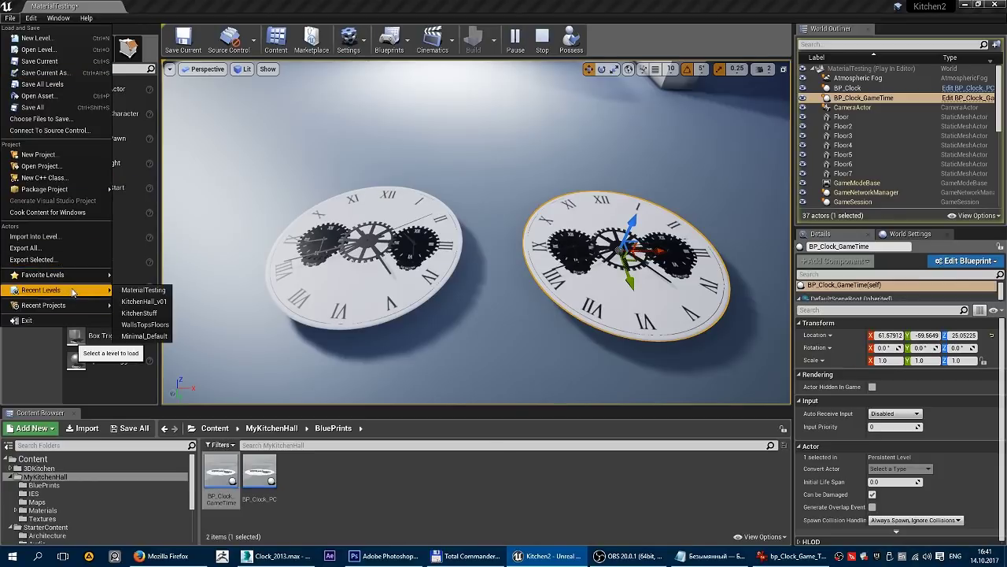
pyautogui.click(39, 110)
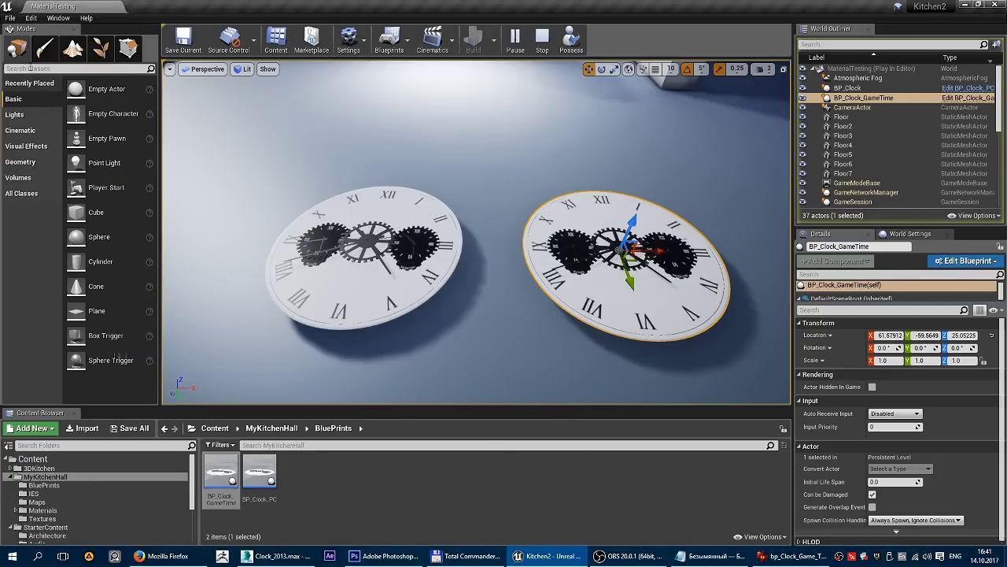
# - Open the recent KitchenHall_v01 level, ending the Play In Editor session
pyautogui.click(9, 20)
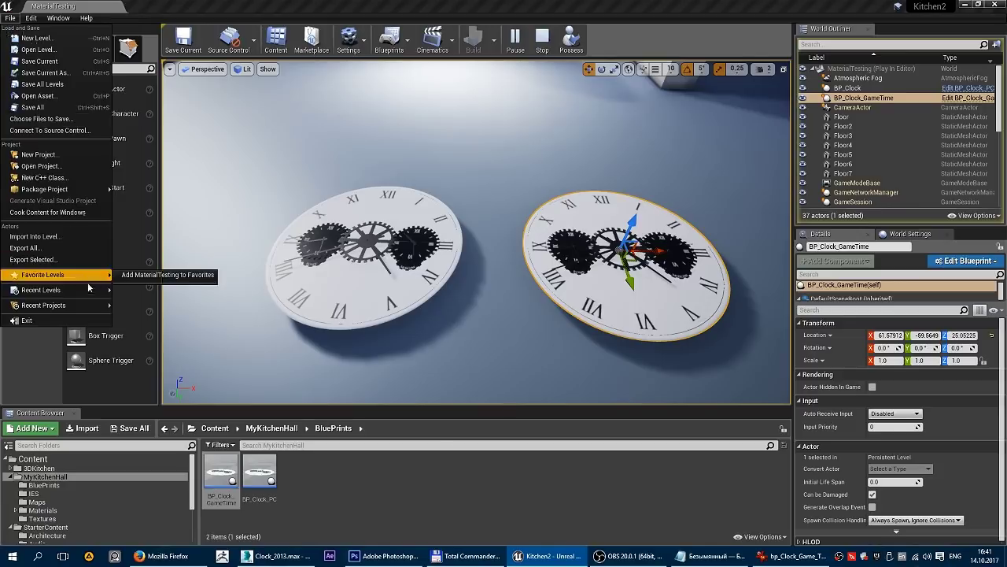
pyautogui.moveTo(79, 290)
pyautogui.click(160, 303)
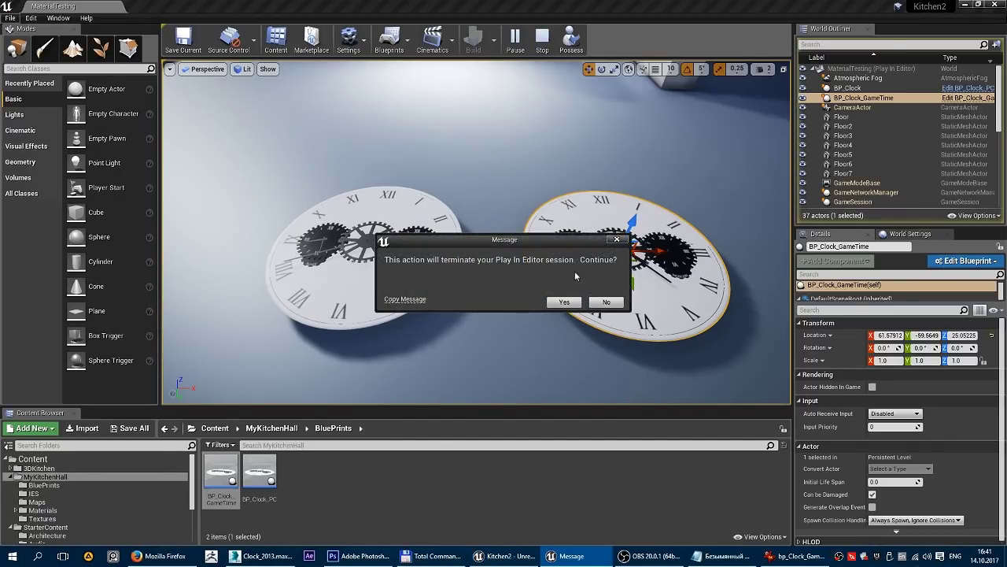
pyautogui.click(564, 303)
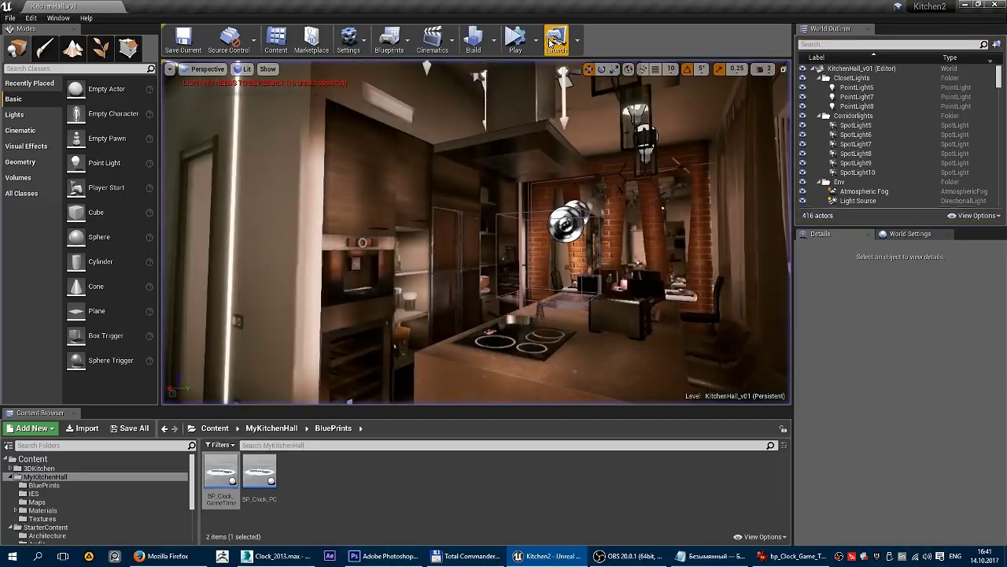
pyautogui.moveTo(512, 236)
pyautogui.mouseDown(button='right')
pyautogui.moveTo(441, 236)
pyautogui.moveTo(503, 237)
pyautogui.mouseUp(button='right')
pyautogui.click(11, 18)
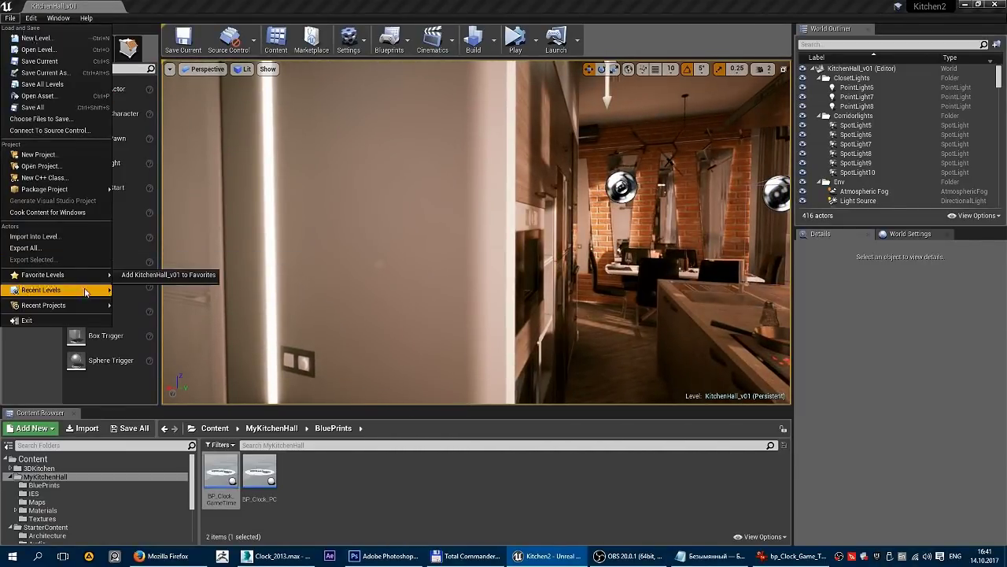
# - Save the kitchen level as a new map named KitchenHall_ClockBP
pyautogui.moveTo(85, 292)
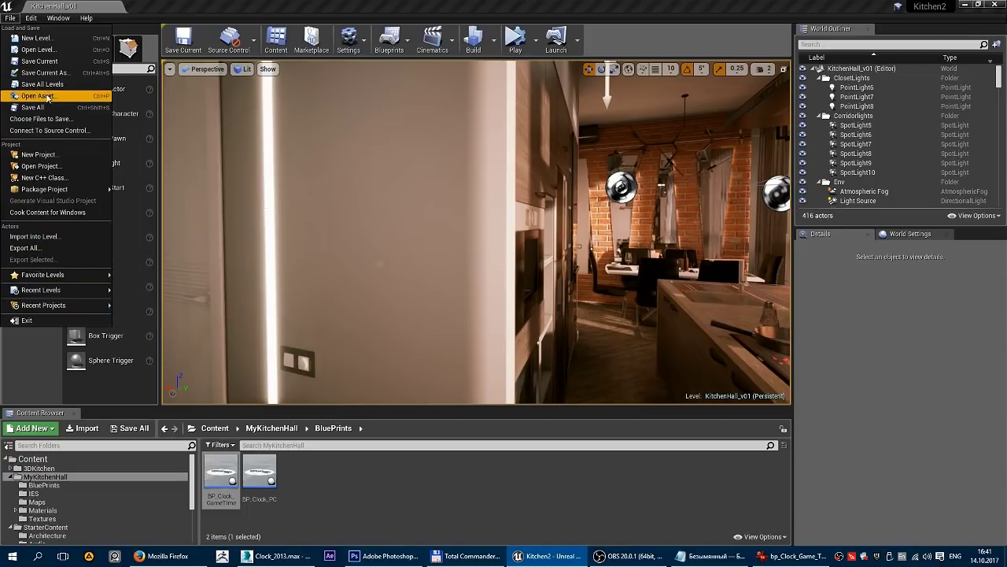
pyautogui.click(60, 73)
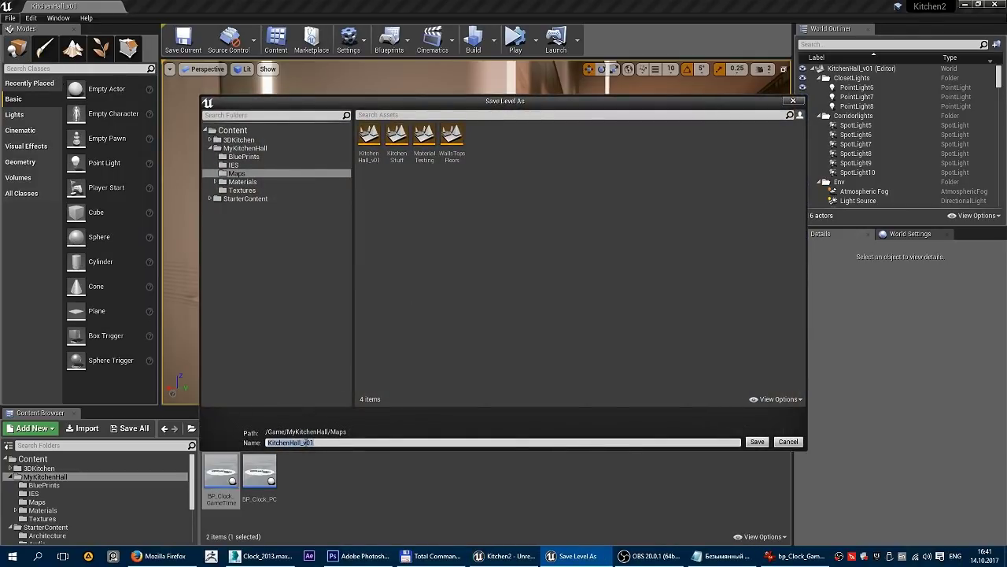
pyautogui.click(307, 443)
pyautogui.write('ockBP')
pyautogui.click(760, 443)
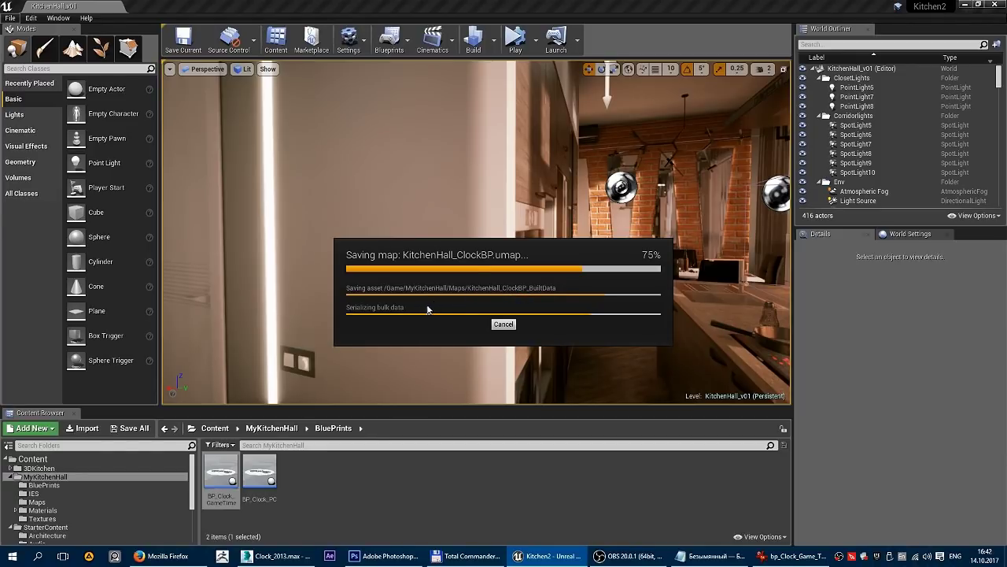
pyautogui.moveTo(427, 309); pyautogui.dragTo(441, 235, button='right')
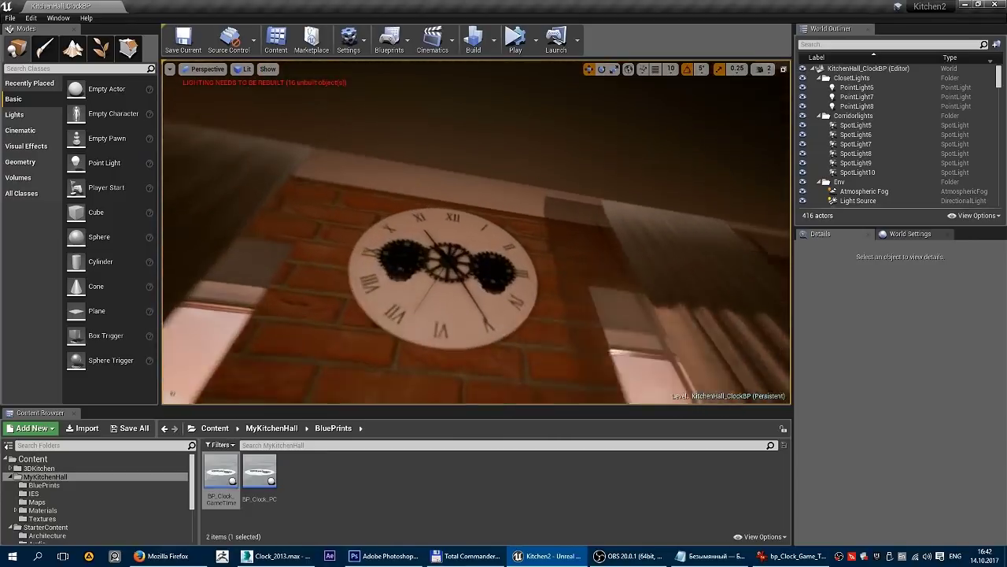
# - Delete the old ClockPanel and its ClockArrow hands from the wall
pyautogui.click(442, 235)
pyautogui.moveTo(442, 235); pyautogui.dragTo(442, 234, button='right')
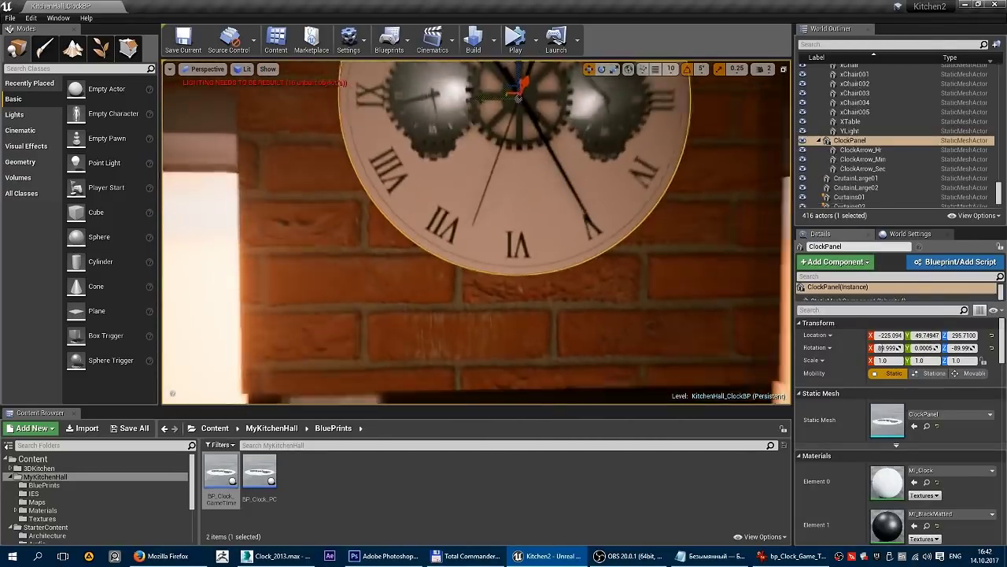
pyautogui.click(862, 168)
pyautogui.keyDown('shift'); pyautogui.click(865, 142); pyautogui.keyUp('shift')
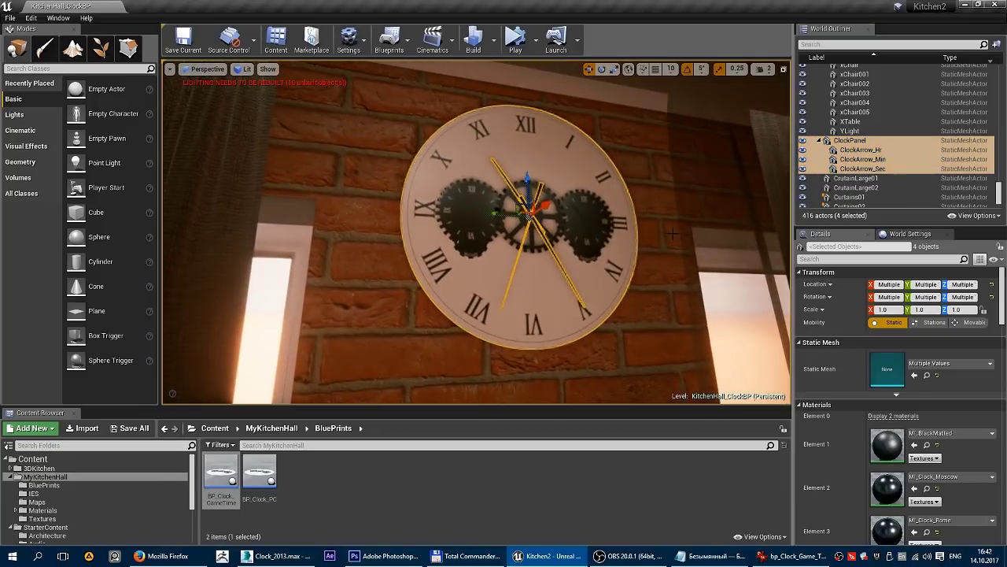
pyautogui.press('Delete')
# - Place BP_Clock_GameTime on the brick wall, rotated -90 degrees and flush against it
pyautogui.click(349, 483)
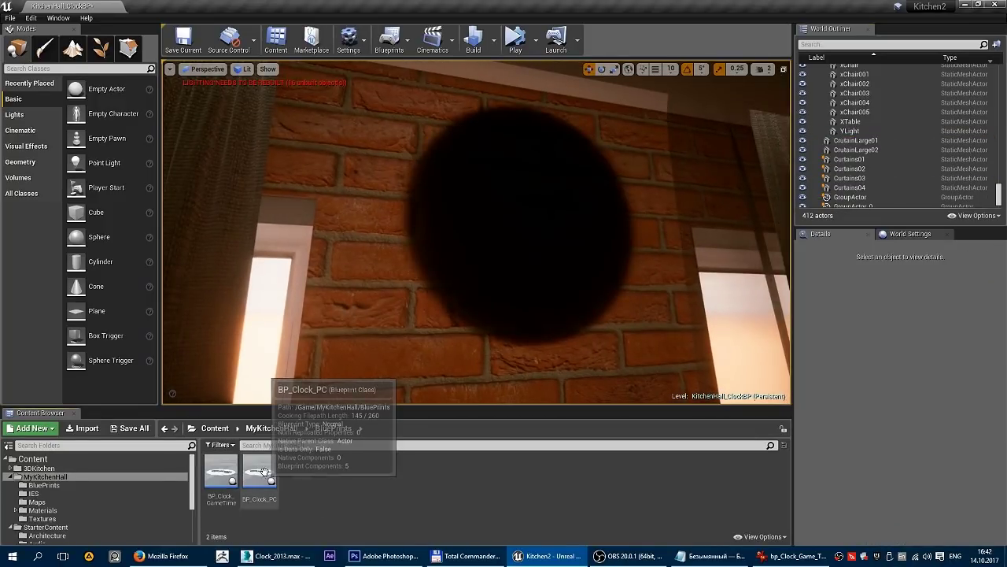
pyautogui.moveTo(221, 474); pyautogui.dragTo(527, 218)
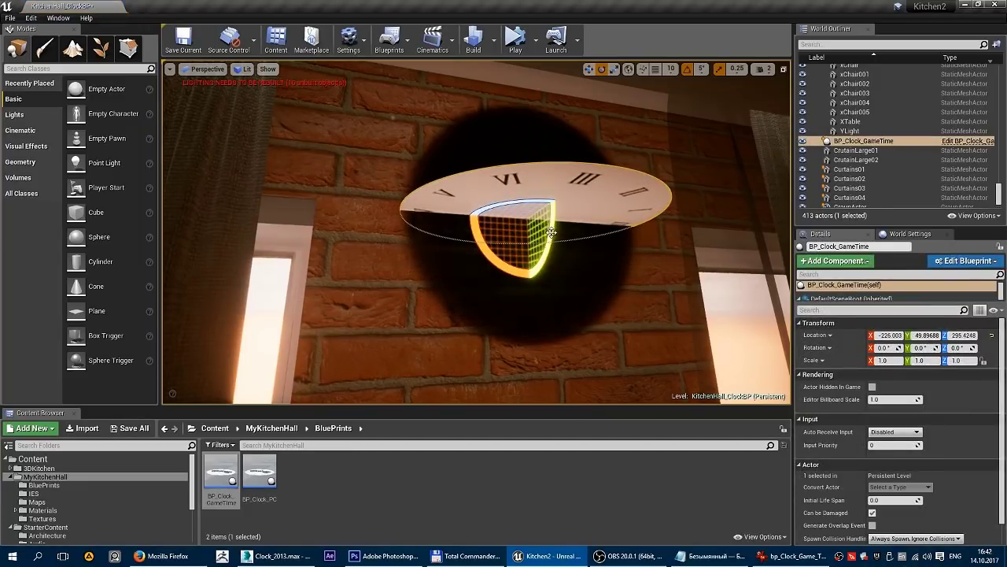
pyautogui.moveTo(526, 229); pyautogui.dragTo(555, 199)
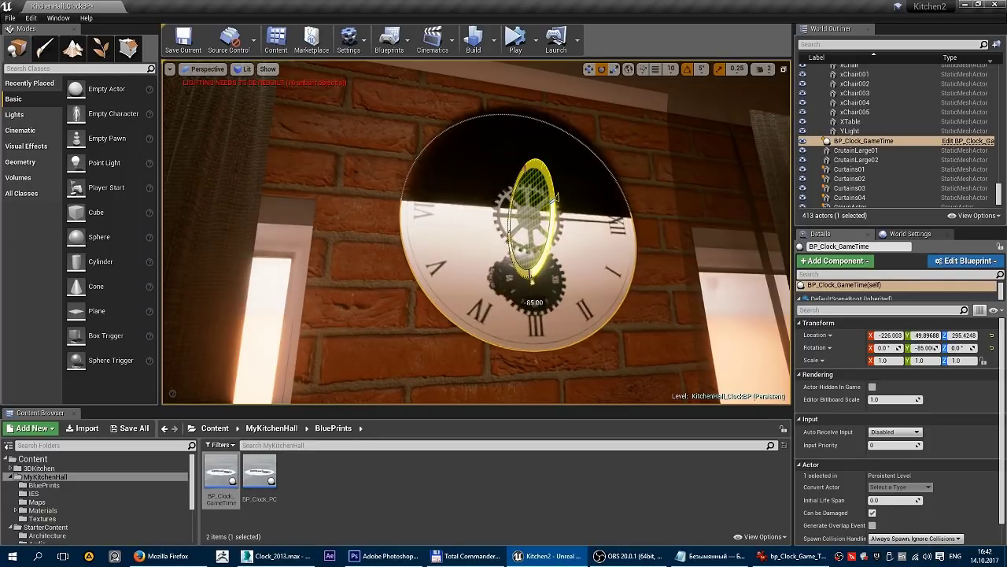
pyautogui.moveTo(555, 198); pyautogui.dragTo(553, 200)
pyautogui.moveTo(553, 201); pyautogui.dragTo(504, 205, button='right')
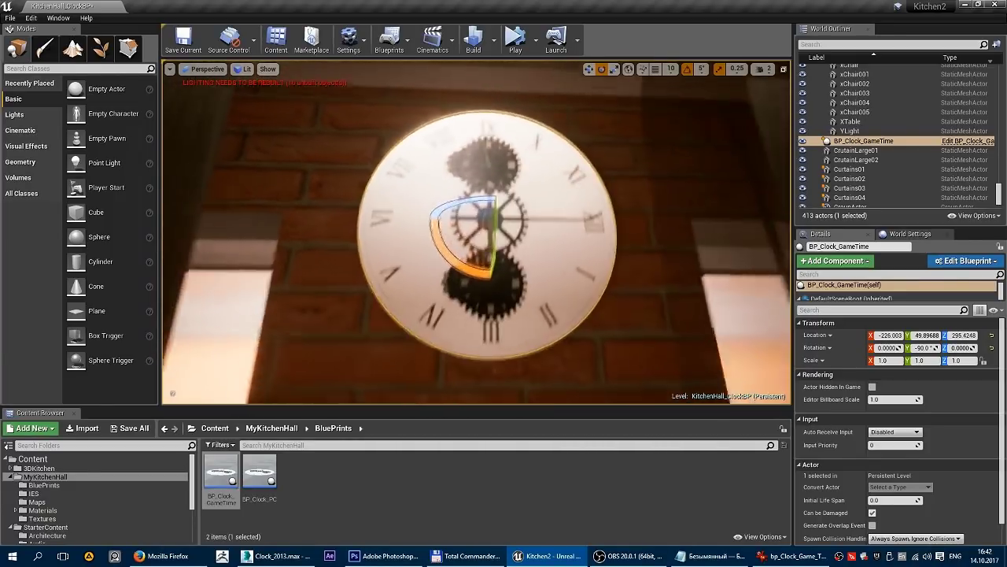
pyautogui.moveTo(465, 236); pyautogui.dragTo(442, 188)
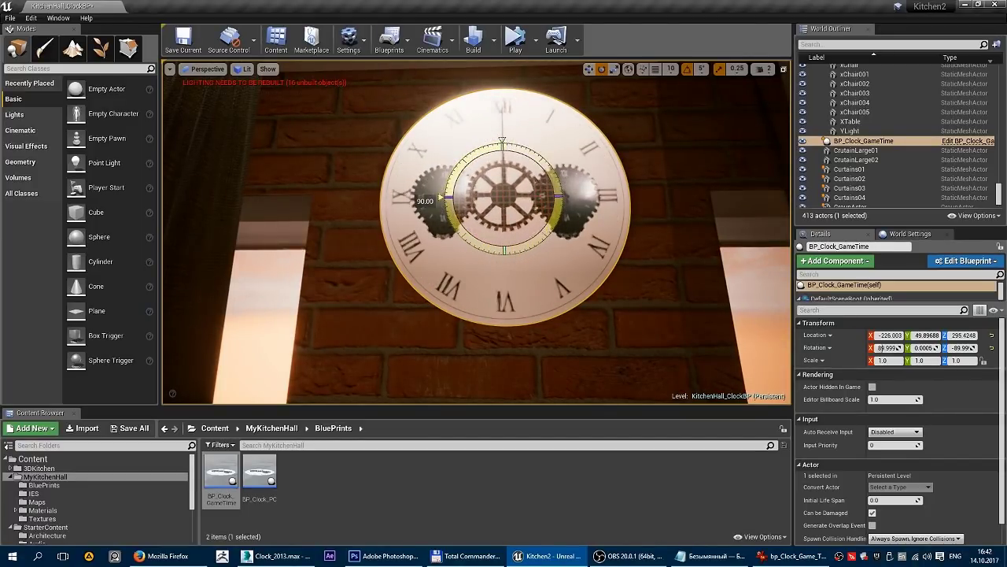
pyautogui.moveTo(452, 270); pyautogui.dragTo(378, 268, button='right')
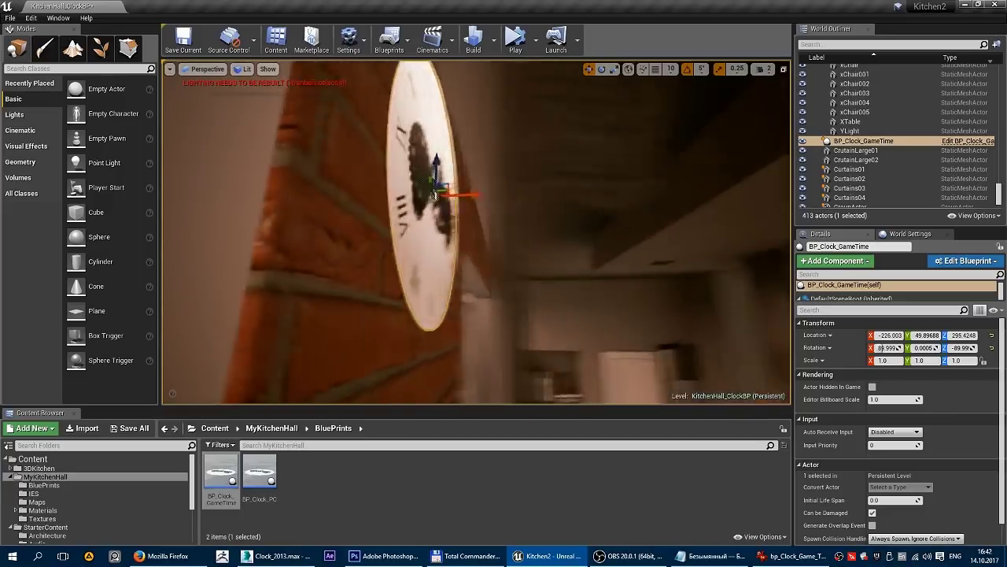
pyautogui.moveTo(434, 192); pyautogui.dragTo(437, 194)
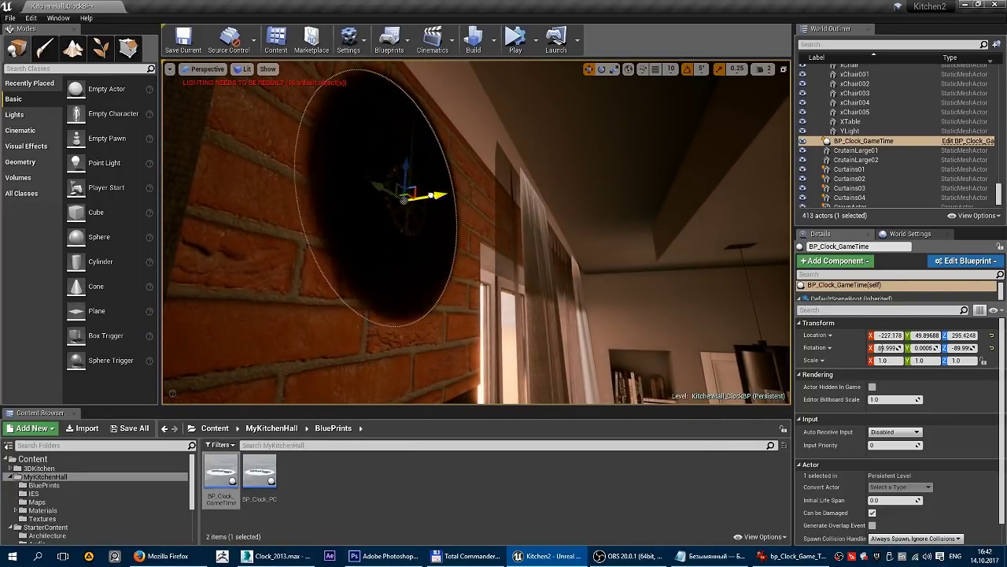
pyautogui.moveTo(417, 159); pyautogui.dragTo(412, 163)
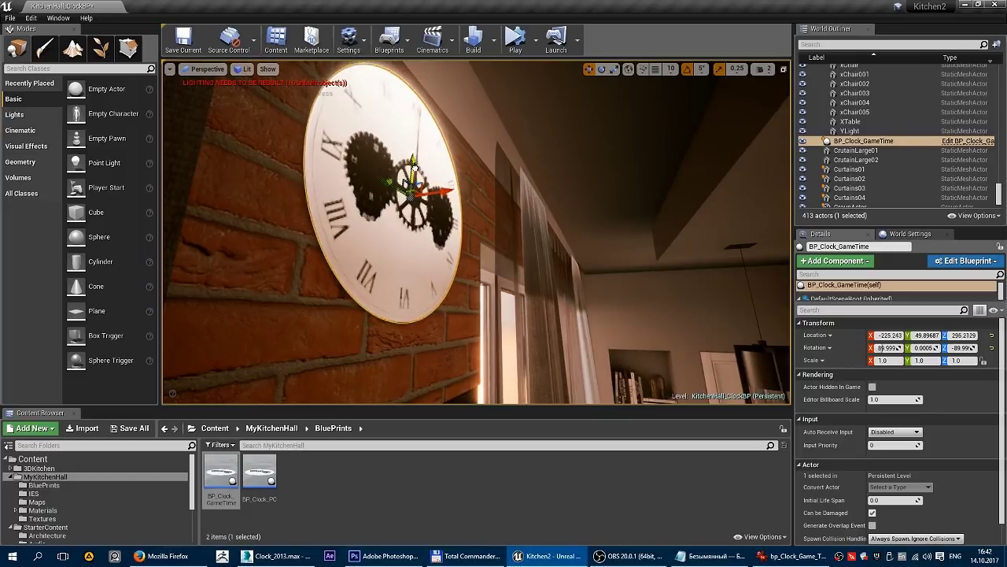
pyautogui.press('f')
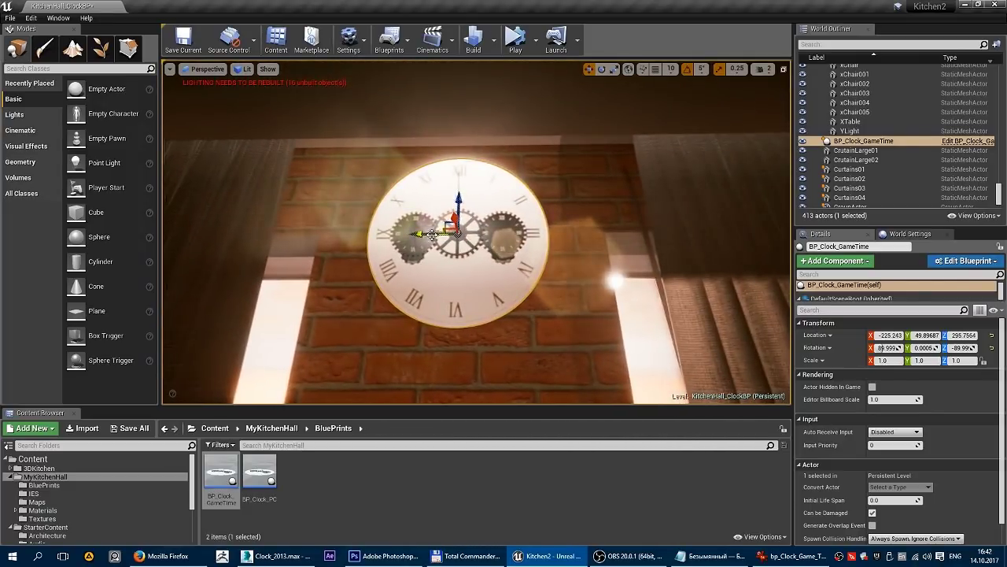
pyautogui.press('Escape')
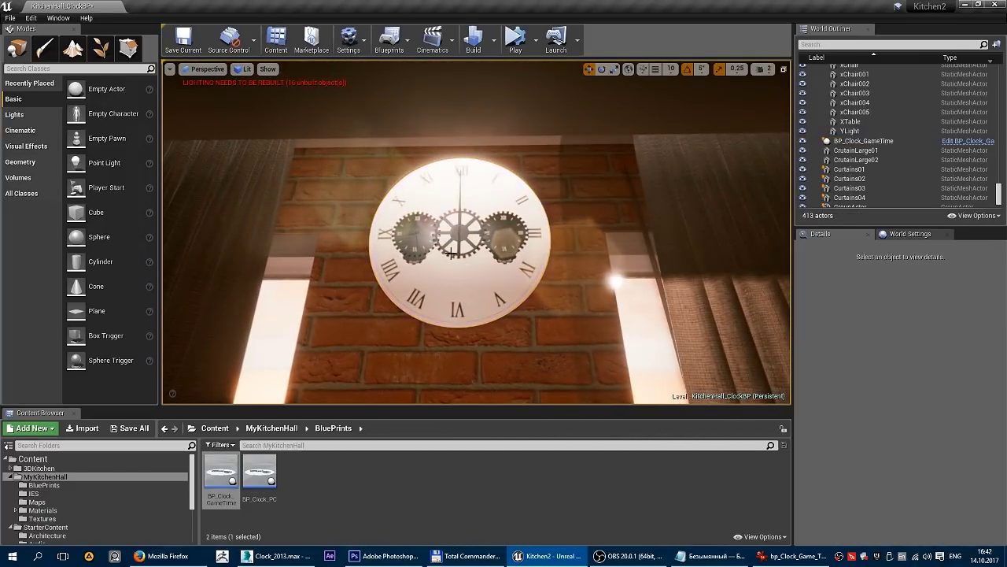
# - Simulate the level briefly to watch the clock animate, then stop
pyautogui.moveTo(437, 231); pyautogui.dragTo(521, 56, button='right')
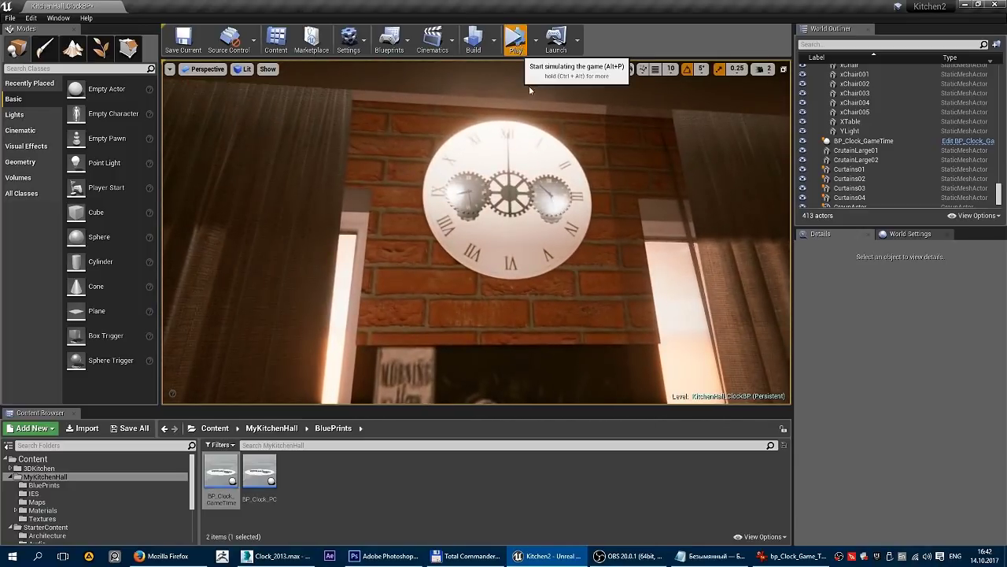
pyautogui.hotkey('alt', 'p')
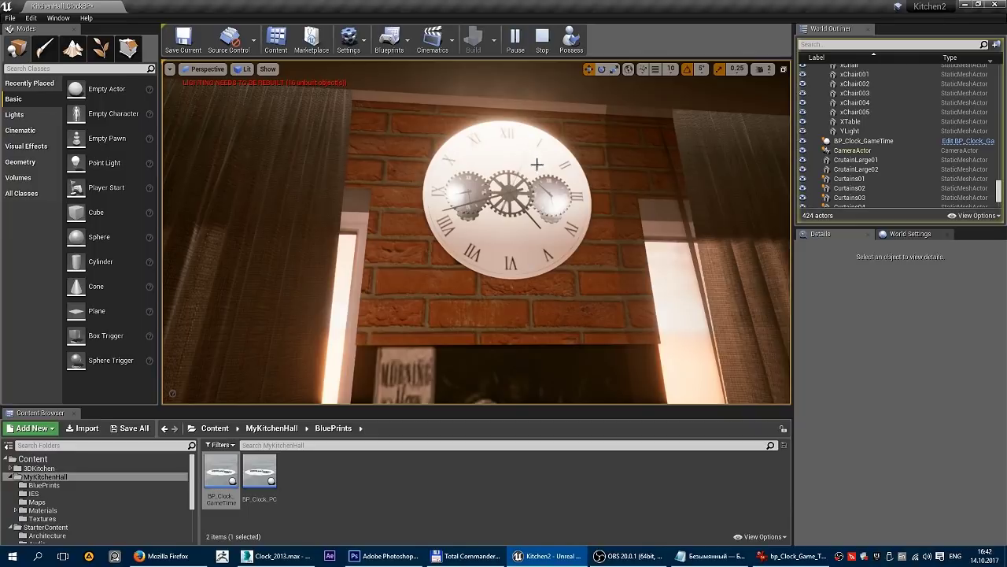
pyautogui.click(545, 40)
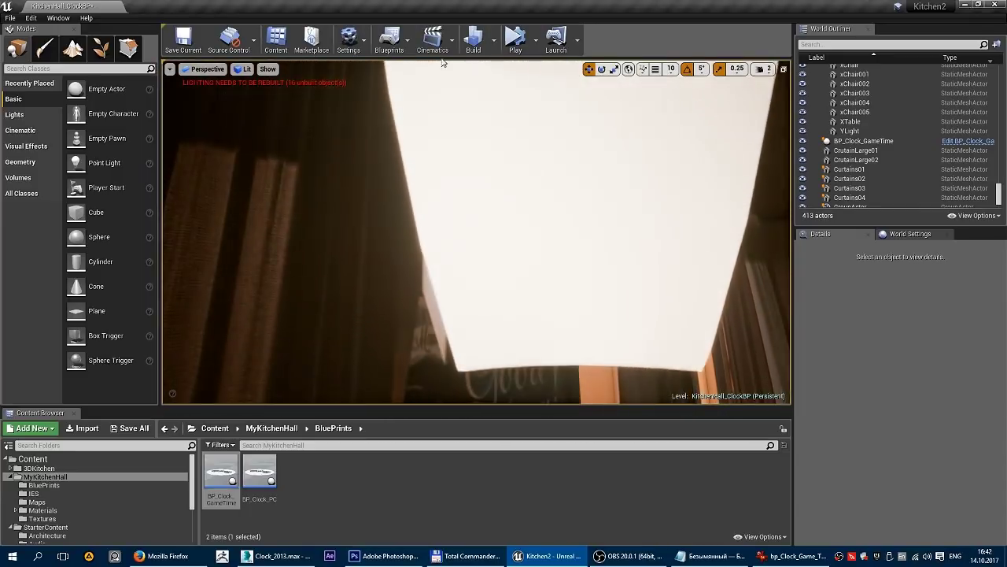
# - Line up a frontal view of the wall clock and show the Volumes category
pyautogui.moveTo(527, 258); pyautogui.dragTo(528, 258, button='right')
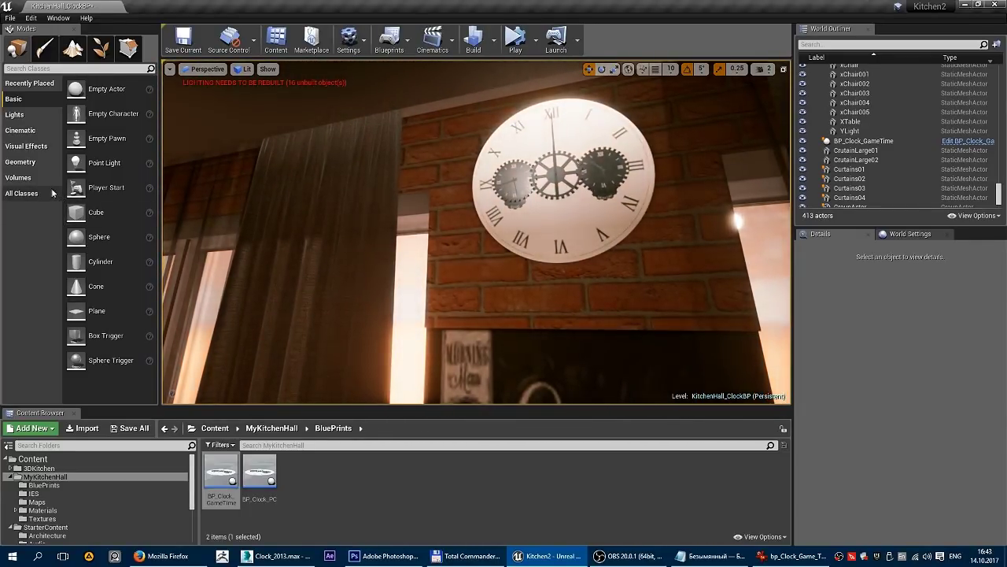
pyautogui.moveTo(415, 137); pyautogui.dragTo(414, 137, button='right')
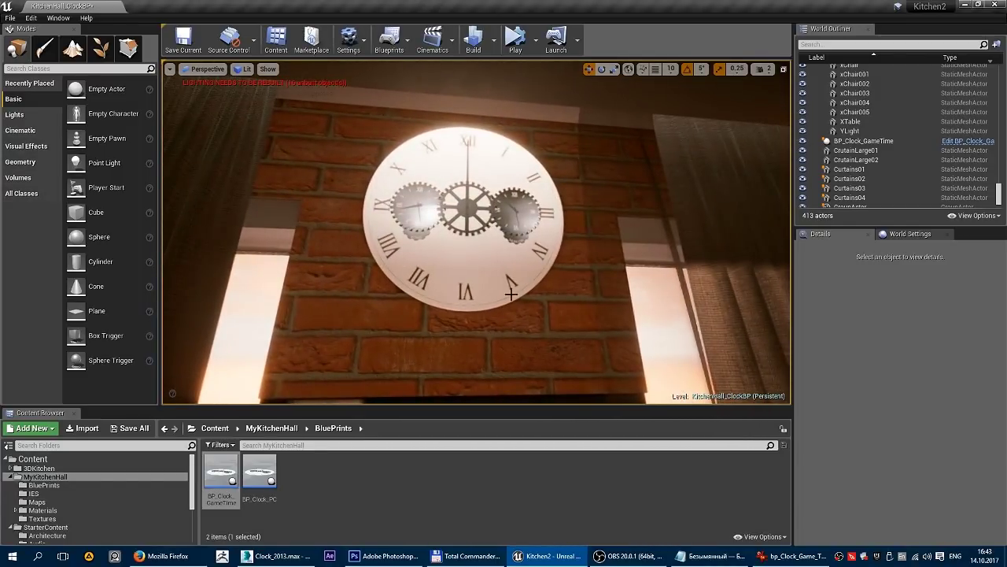
pyautogui.click(18, 177)
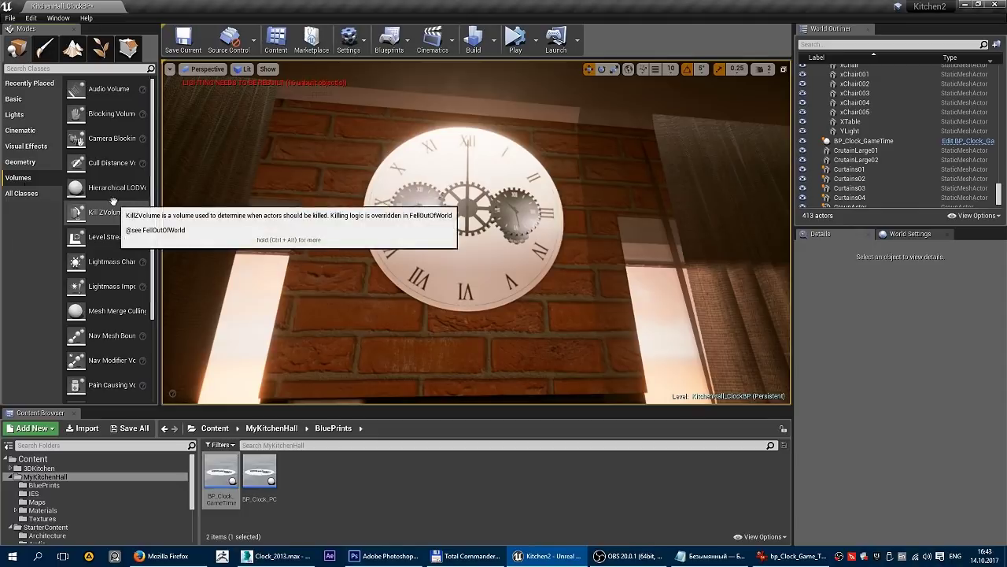
# - Drag a Lightmass Character Indirect Detail Volume from the widened Volumes list into the level
pyautogui.moveTo(161, 324); pyautogui.dragTo(196, 327)
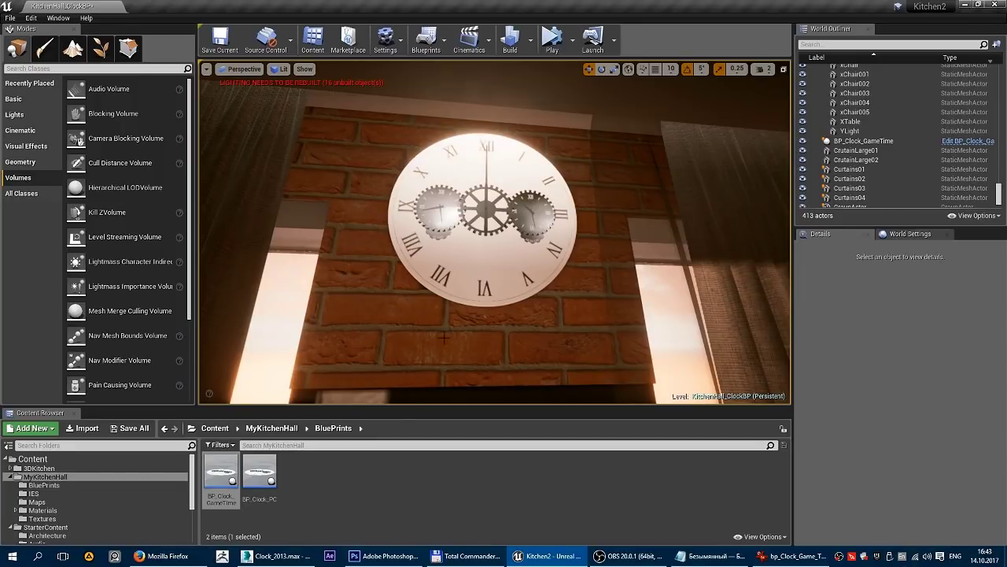
pyautogui.moveTo(444, 337); pyautogui.dragTo(443, 346, button='right')
pyautogui.scroll(-3, 112, 323)
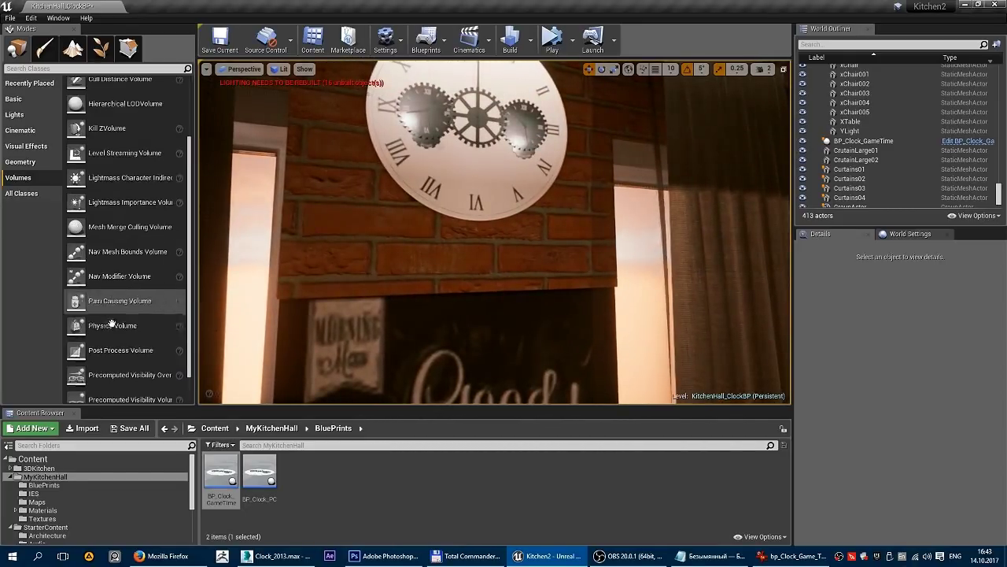
pyautogui.scroll(-2, 112, 324)
pyautogui.scroll(5, 136, 340)
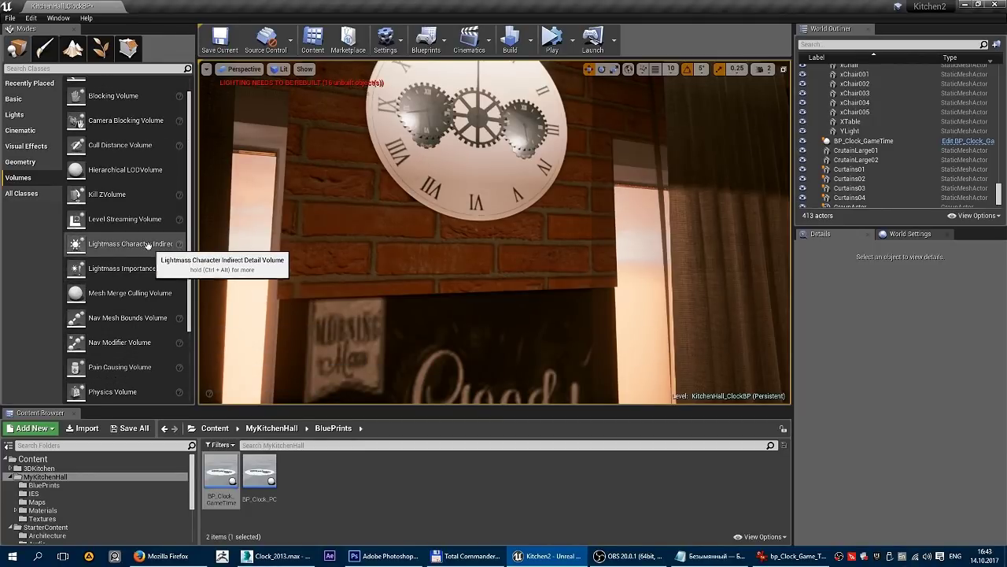
pyautogui.moveTo(136, 245); pyautogui.dragTo(425, 226)
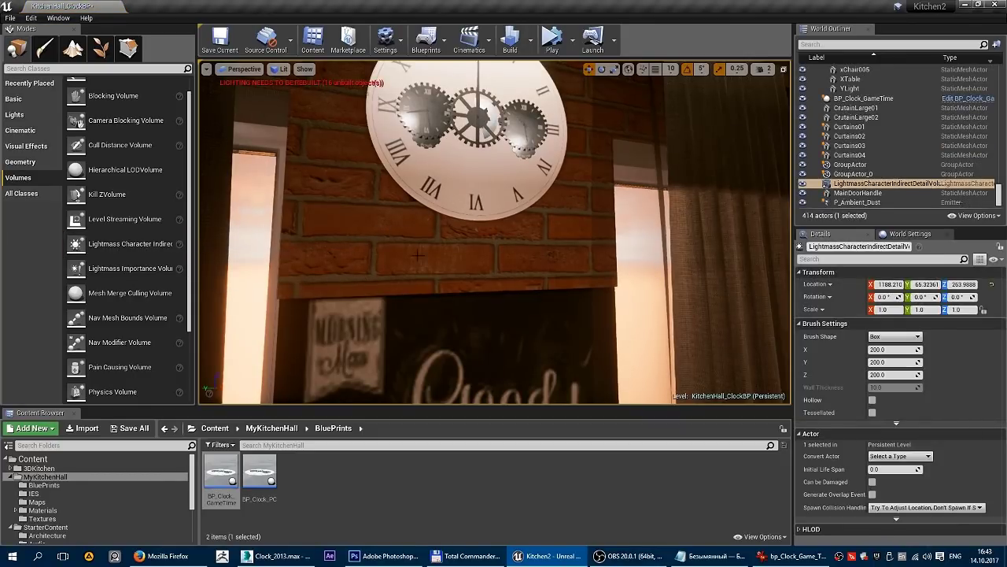
# - Paste the clock's location (-225.243, 49.35425, 295.7564) onto the Lightmass volume
pyautogui.moveTo(419, 256); pyautogui.dragTo(419, 256, button='right')
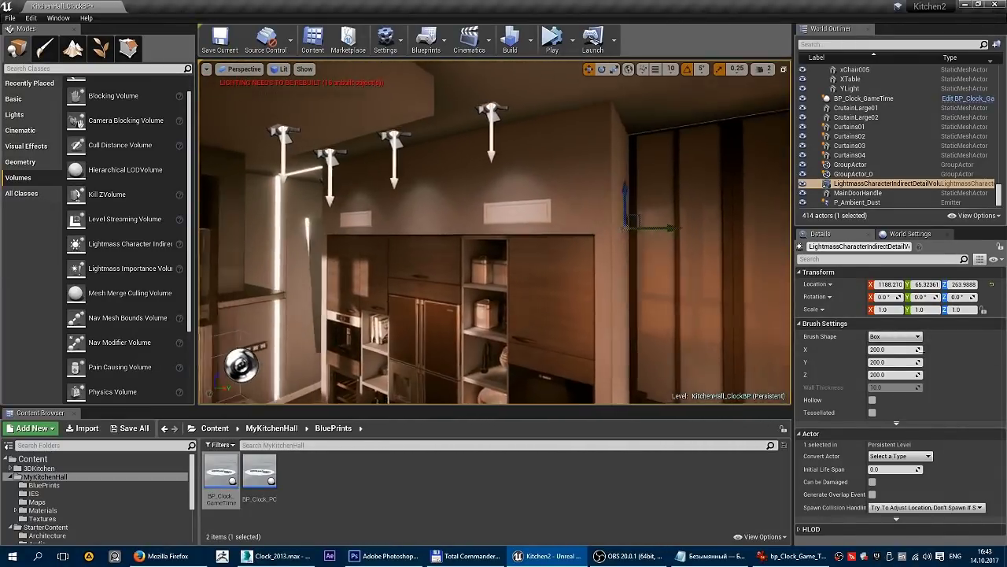
pyautogui.moveTo(658, 155); pyautogui.dragTo(657, 155, button='right')
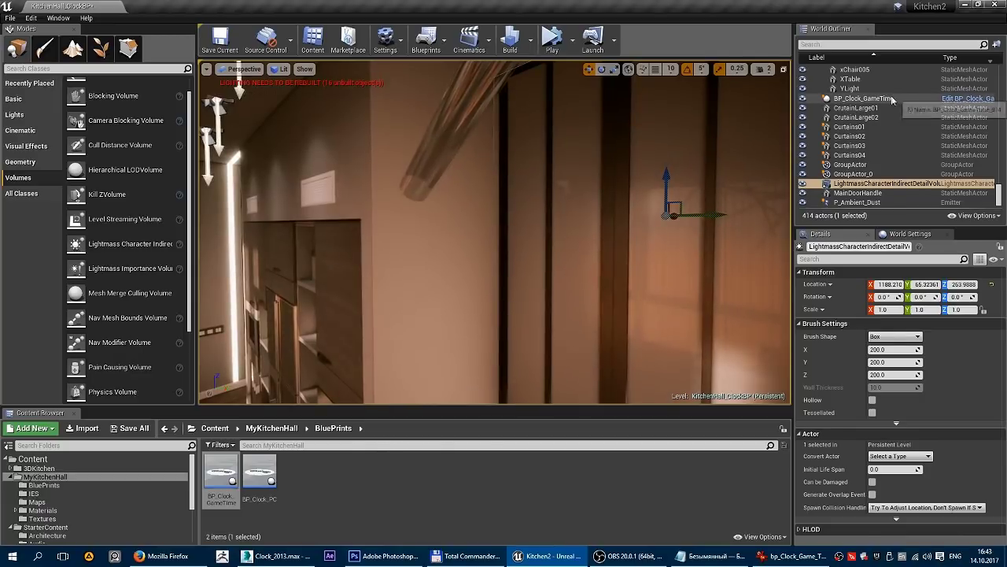
pyautogui.click(892, 98)
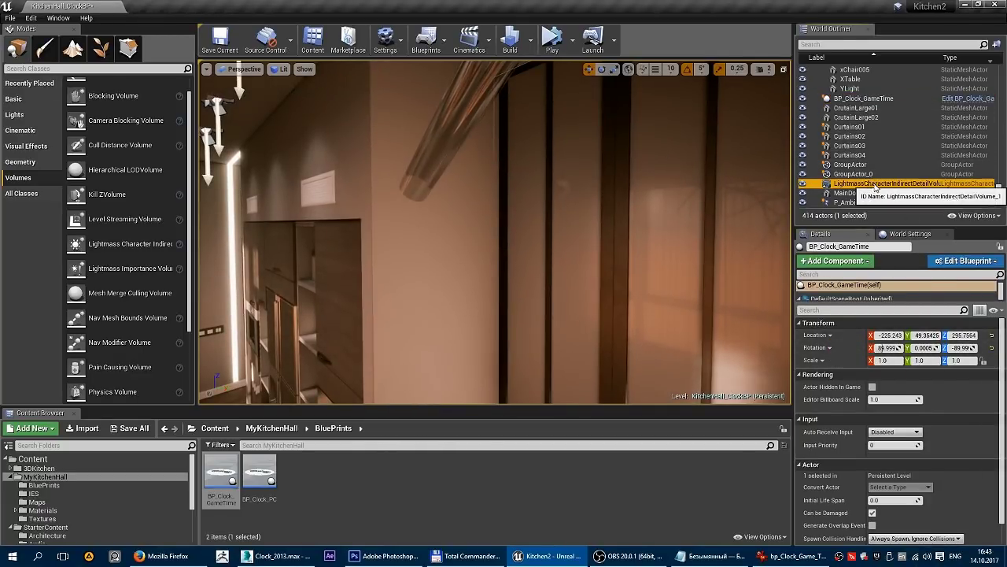
pyautogui.rightClick(836, 292)
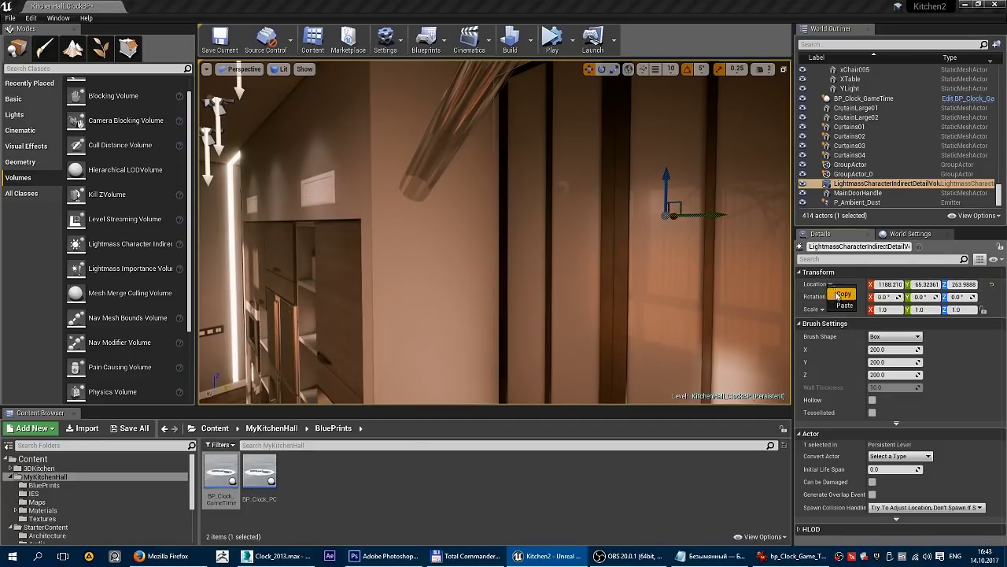
pyautogui.click(866, 323)
pyautogui.moveTo(494, 236)
pyautogui.mouseDown(button='right')
pyautogui.moveTo(551, 229)
pyautogui.moveTo(480, 236)
pyautogui.mouseUp(button='right')
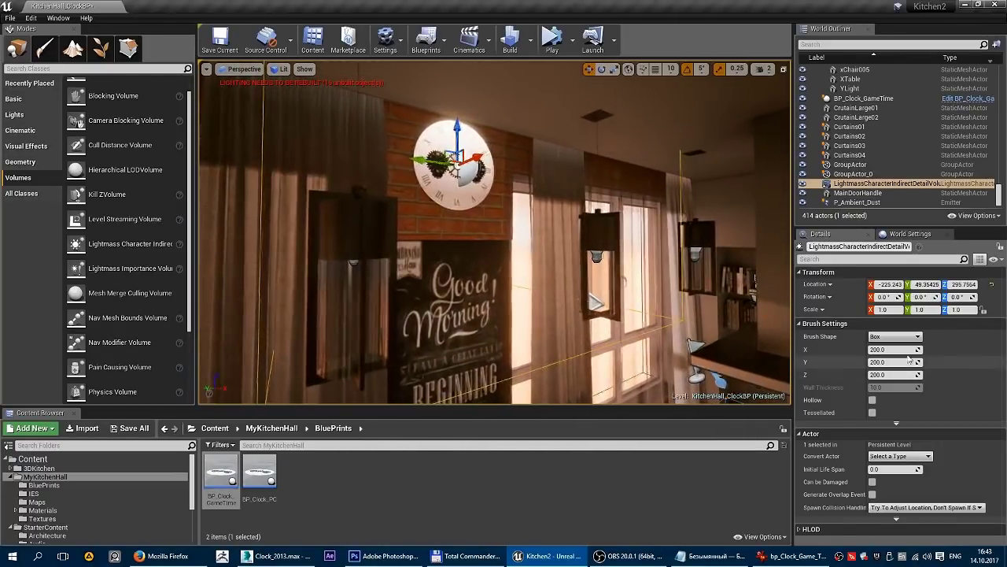
# - Set the volume's brush X size to 40 and Y to about 86.63
pyautogui.click(887, 349)
pyautogui.write('0')
pyautogui.press('Return')
pyautogui.click(892, 362)
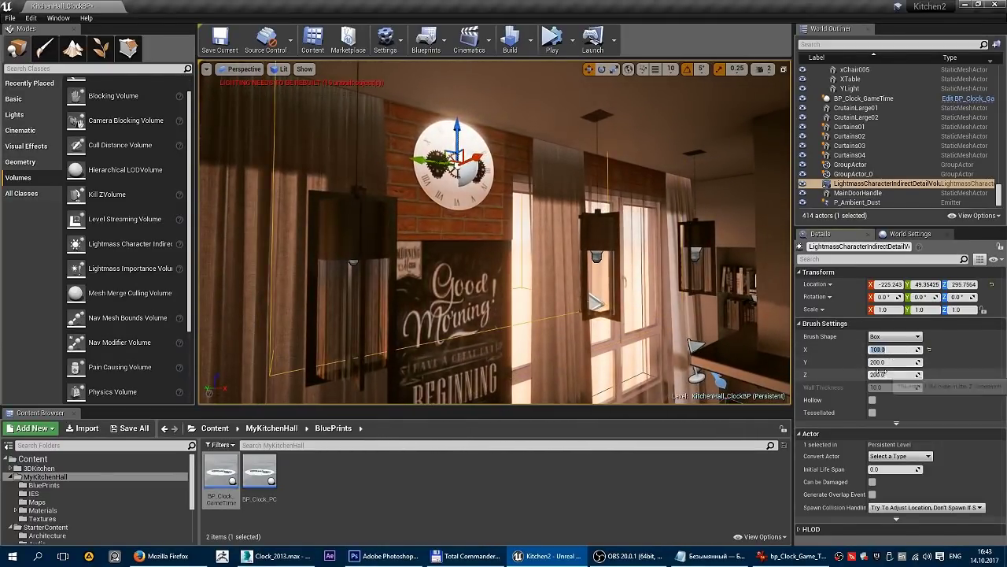
pyautogui.write('1')
# - Fine-tune the box's size and position from several angles until it encloses the clock
pyautogui.moveTo(779, 336); pyautogui.dragTo(779, 338, button='right')
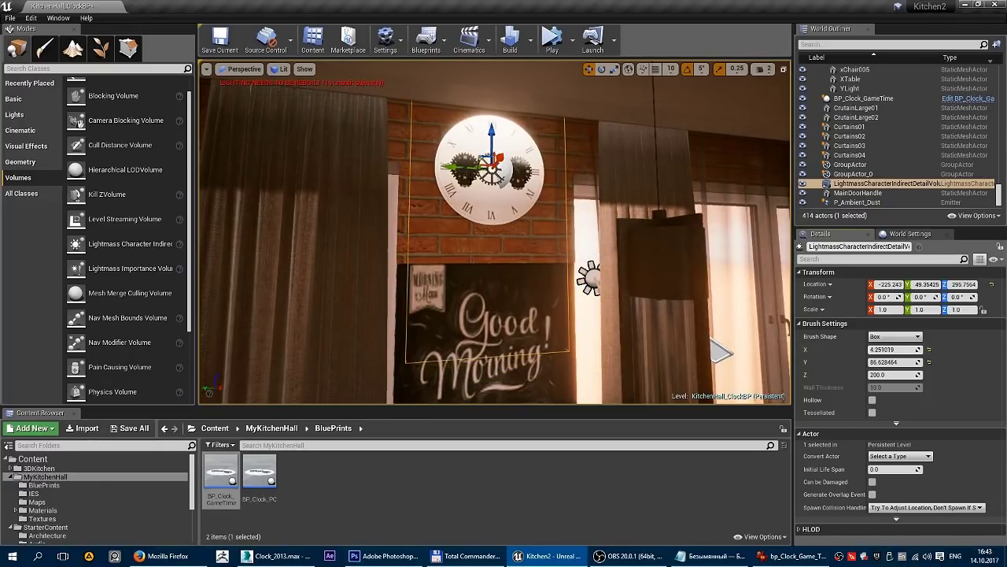
pyautogui.moveTo(779, 338); pyautogui.dragTo(783, 352, button='right')
pyautogui.moveTo(575, 257); pyautogui.dragTo(598, 257, button='right')
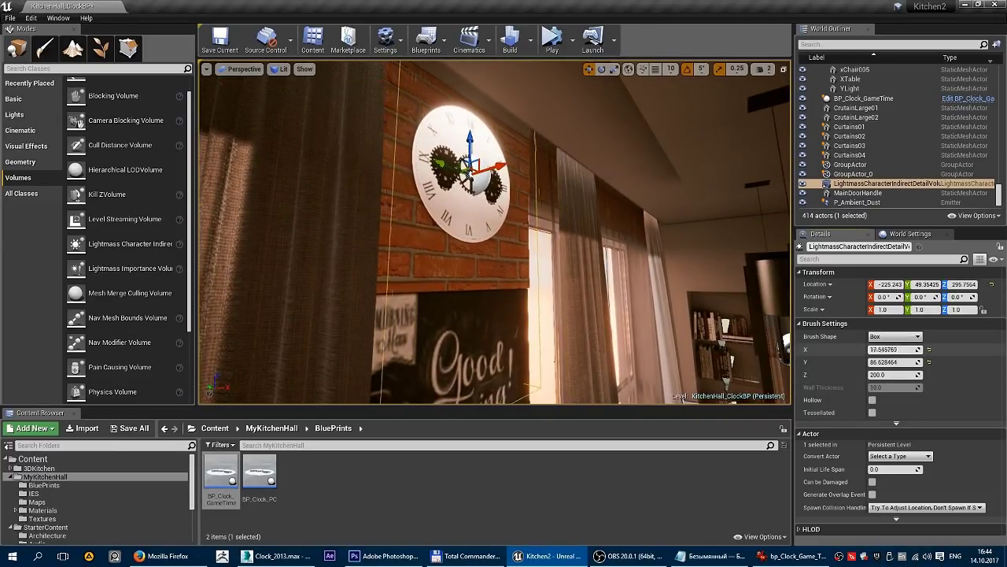
pyautogui.moveTo(893, 348); pyautogui.dragTo(897, 348)
pyautogui.moveTo(496, 236); pyautogui.dragTo(473, 236, button='right')
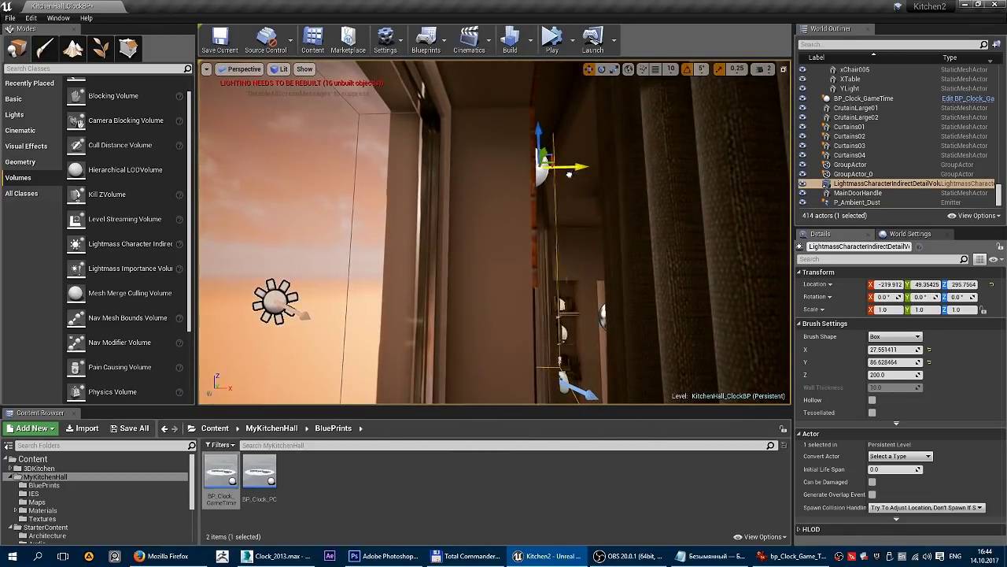
pyautogui.moveTo(569, 174)
pyautogui.mouseDown(button='right')
pyautogui.moveTo(564, 320)
pyautogui.moveTo(583, 315)
pyautogui.mouseUp(button='right')
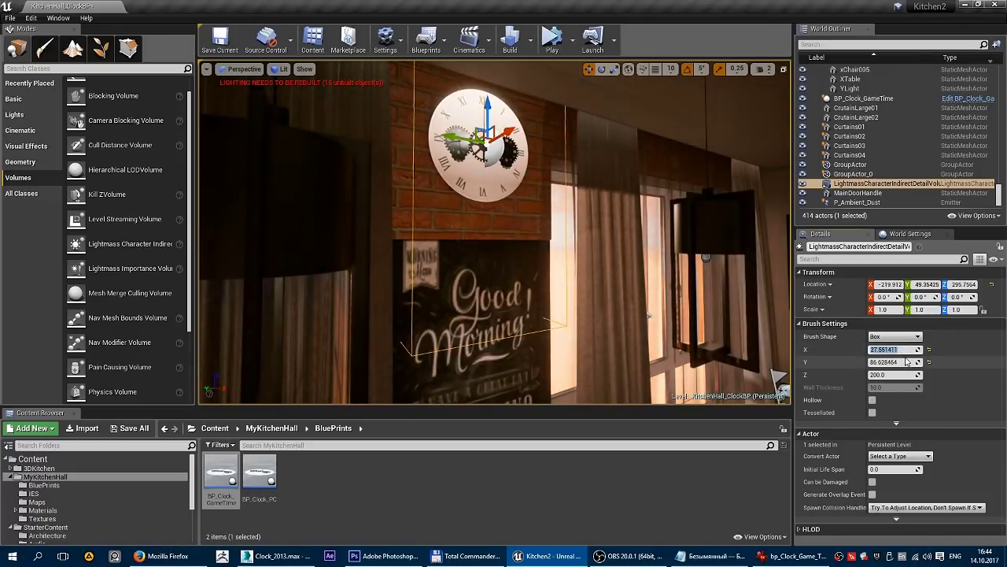
pyautogui.moveTo(648, 314); pyautogui.dragTo(653, 307, button='right')
pyautogui.write('80')
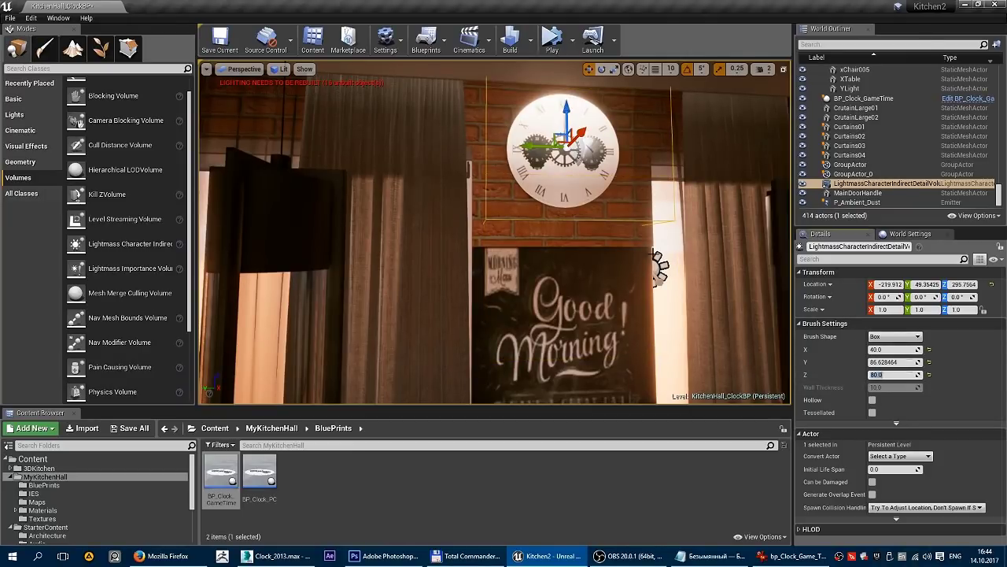
pyautogui.moveTo(658, 267)
pyautogui.mouseDown(button='right')
pyautogui.moveTo(740, 394)
pyautogui.moveTo(696, 395)
pyautogui.mouseUp(button='right')
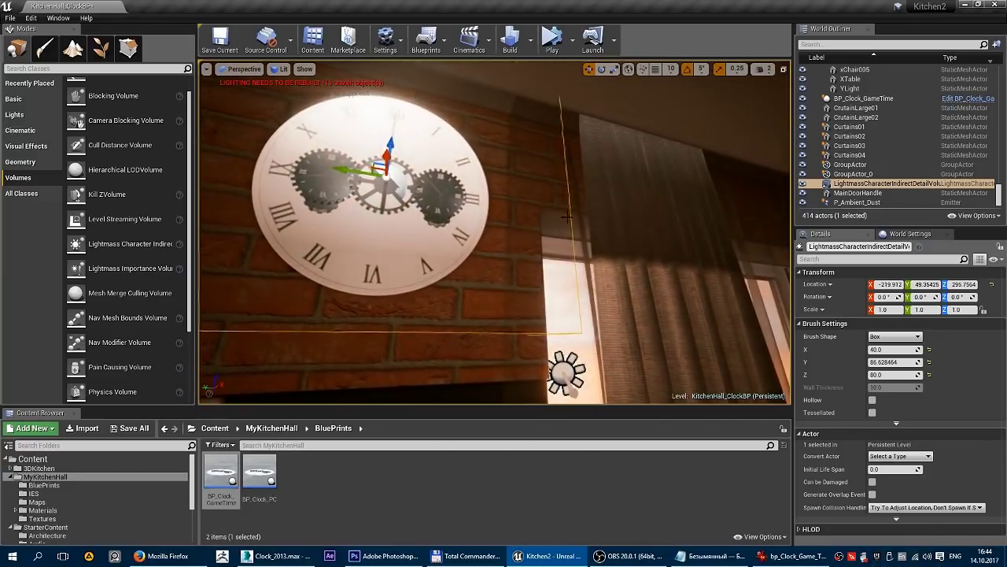
pyautogui.press('f')
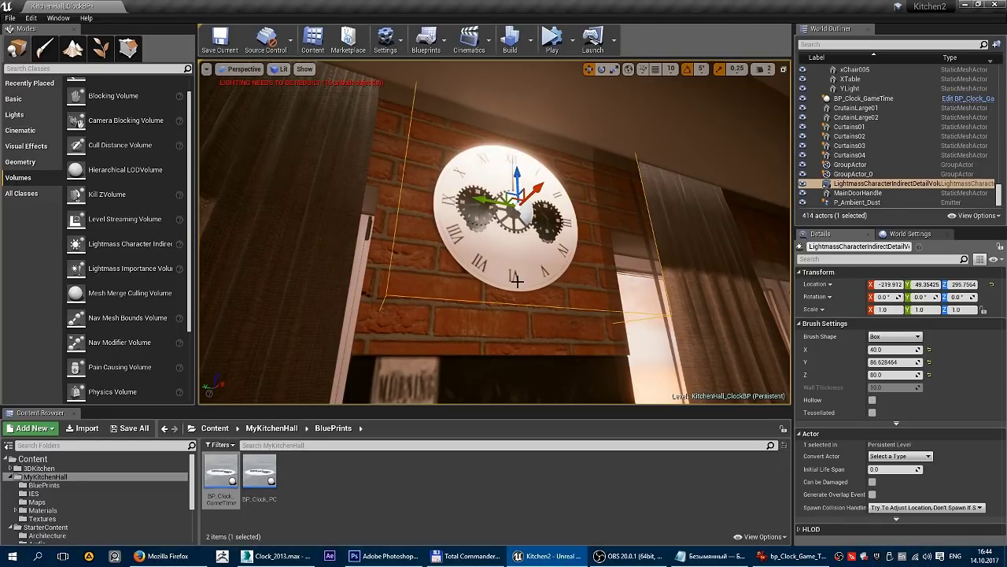
pyautogui.keyDown('alt'); pyautogui.moveTo(517, 281); pyautogui.dragTo(536, 268); pyautogui.keyUp('alt')
pyautogui.press('Escape')
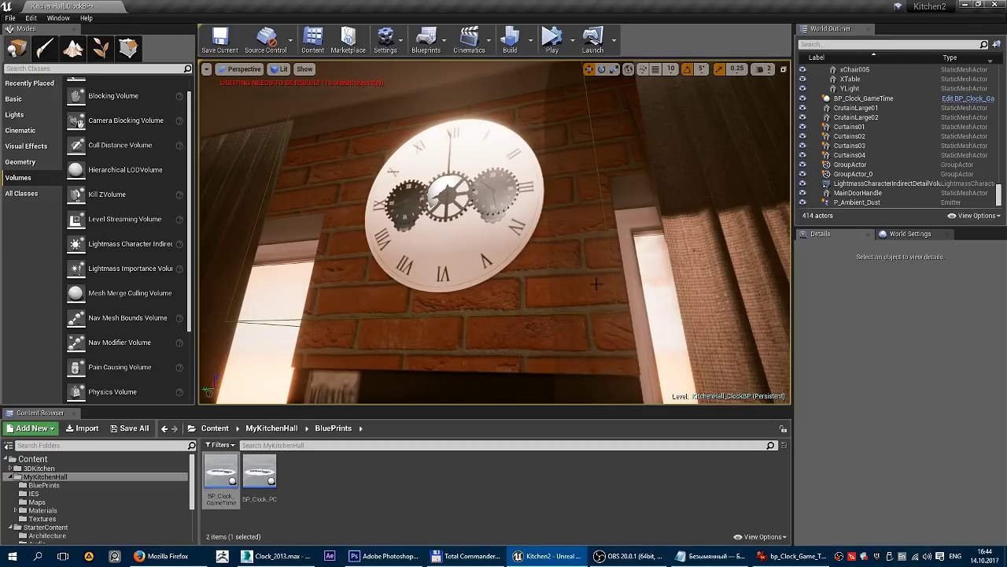
pyautogui.keyDown('alt'); pyautogui.moveTo(545, 240); pyautogui.dragTo(553, 350); pyautogui.keyUp('alt')
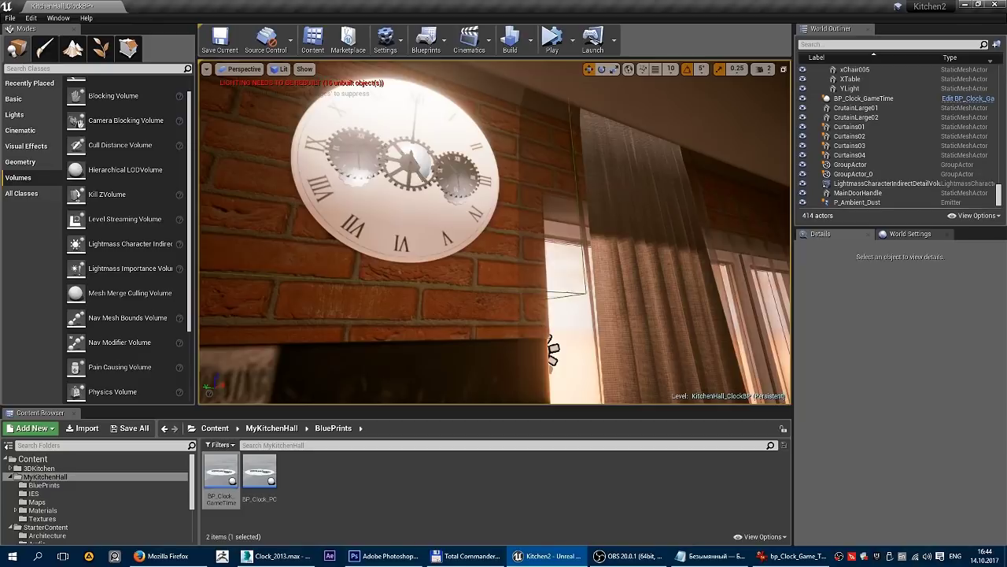
pyautogui.click(560, 292)
pyautogui.press('f')
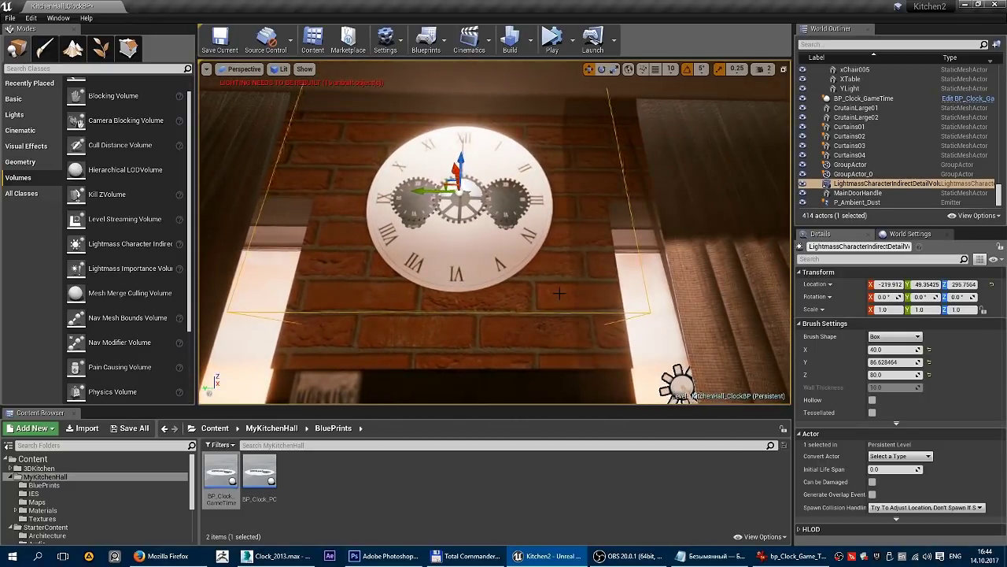
pyautogui.keyDown('alt'); pyautogui.moveTo(691, 393); pyautogui.dragTo(534, 279); pyautogui.keyUp('alt')
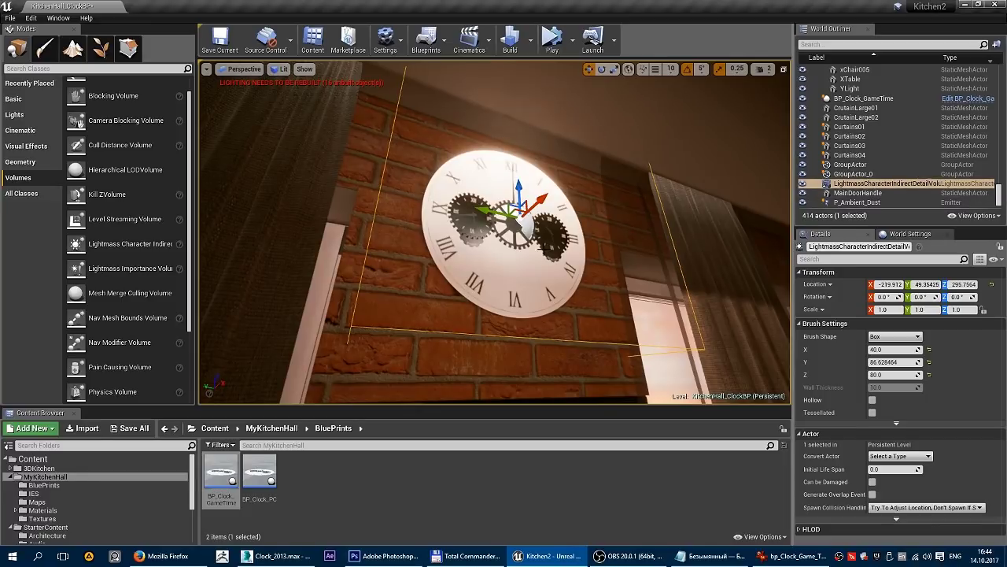
pyautogui.press('f')
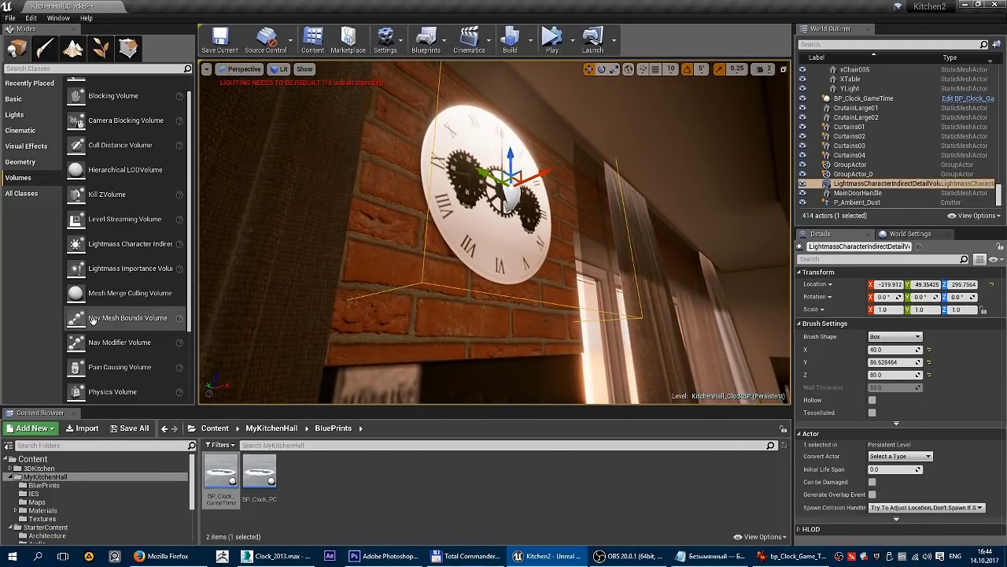
pyautogui.keyDown('alt'); pyautogui.moveTo(596, 347); pyautogui.dragTo(486, 247); pyautogui.keyUp('alt')
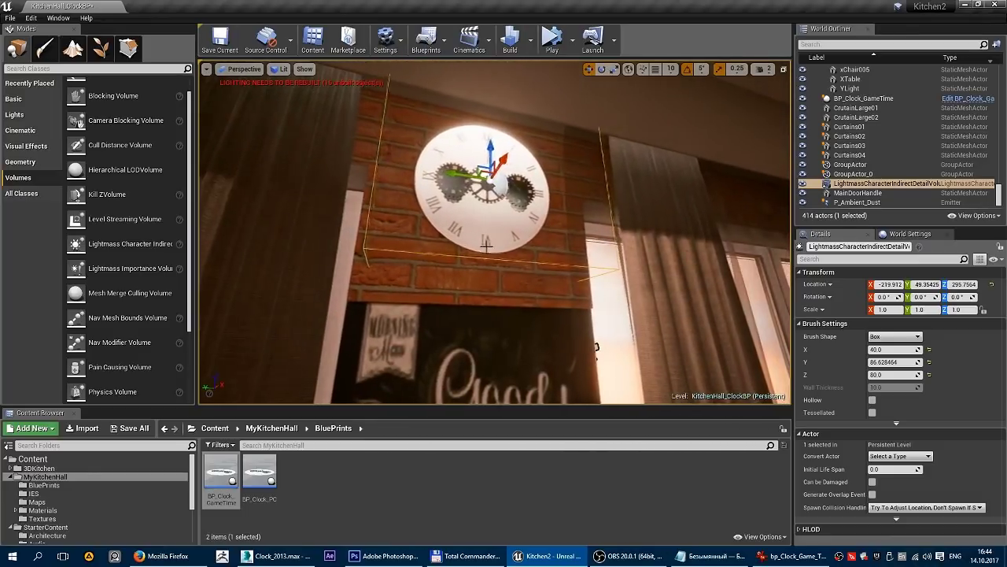
pyautogui.press('Escape')
pyautogui.moveTo(486, 246)
pyautogui.mouseDown(button='right')
pyautogui.moveTo(488, 196)
pyautogui.moveTo(502, 221)
pyautogui.mouseUp(button='right')
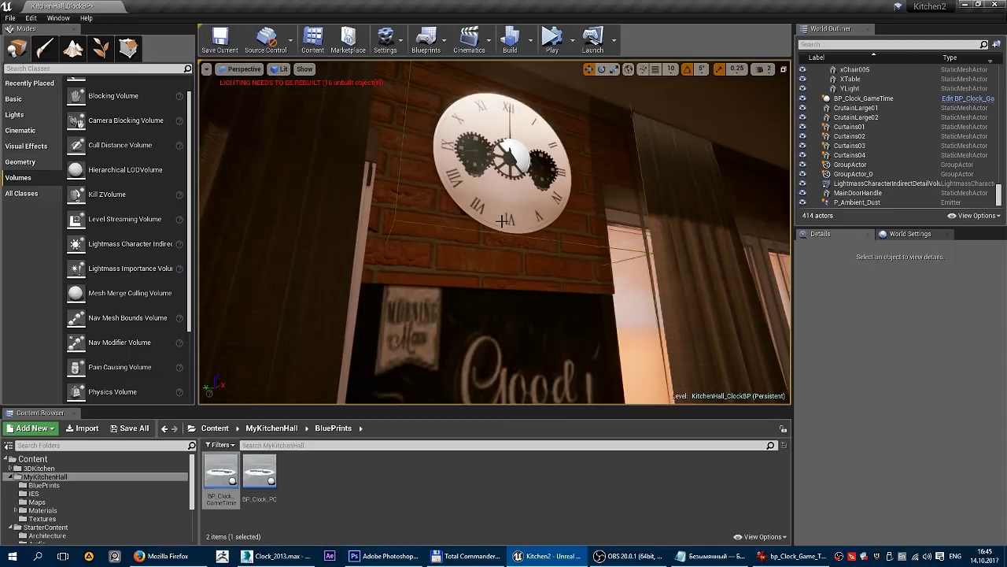
pyautogui.moveTo(511, 232)
pyautogui.keyDown('alt'); pyautogui.mouseDown()
pyautogui.moveTo(441, 236)
pyautogui.moveTo(454, 123)
pyautogui.moveTo(472, 134)
pyautogui.mouseUp(); pyautogui.keyUp('alt')
pyautogui.moveTo(472, 134); pyautogui.dragTo(472, 236, button='right')
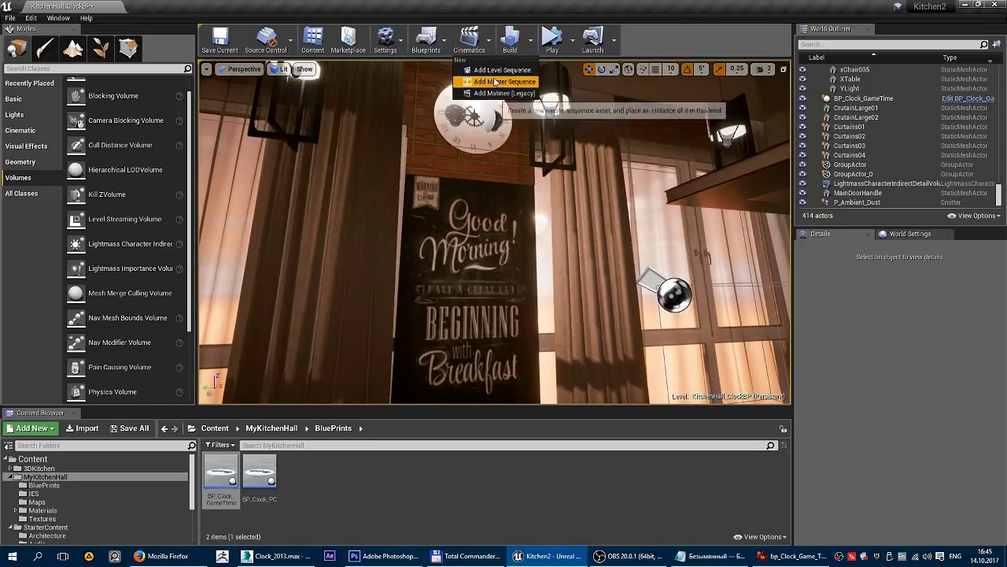
pyautogui.moveTo(472, 236)
pyautogui.mouseDown(button='right')
pyautogui.moveTo(472, 205)
pyautogui.moveTo(499, 233)
pyautogui.mouseUp(button='right')
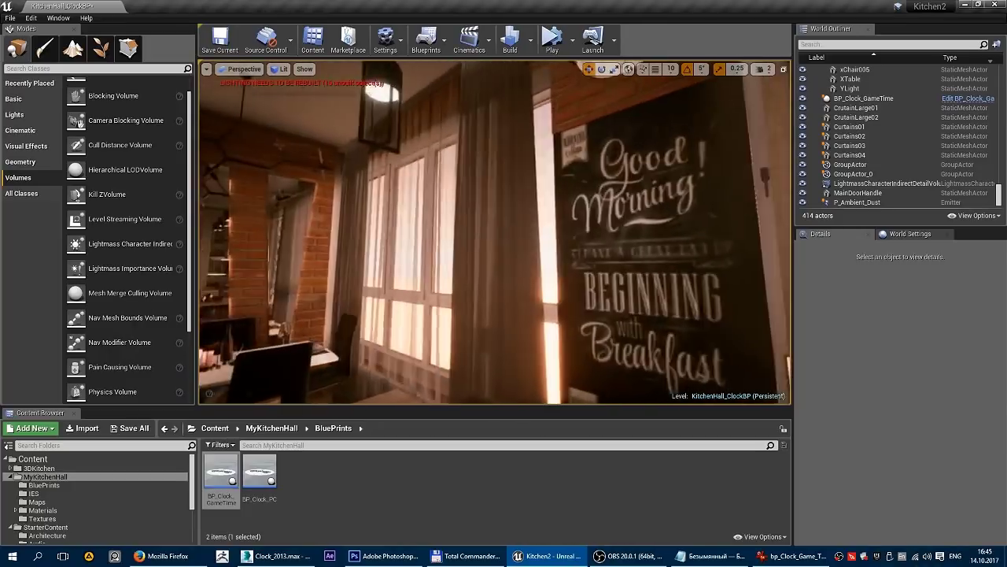